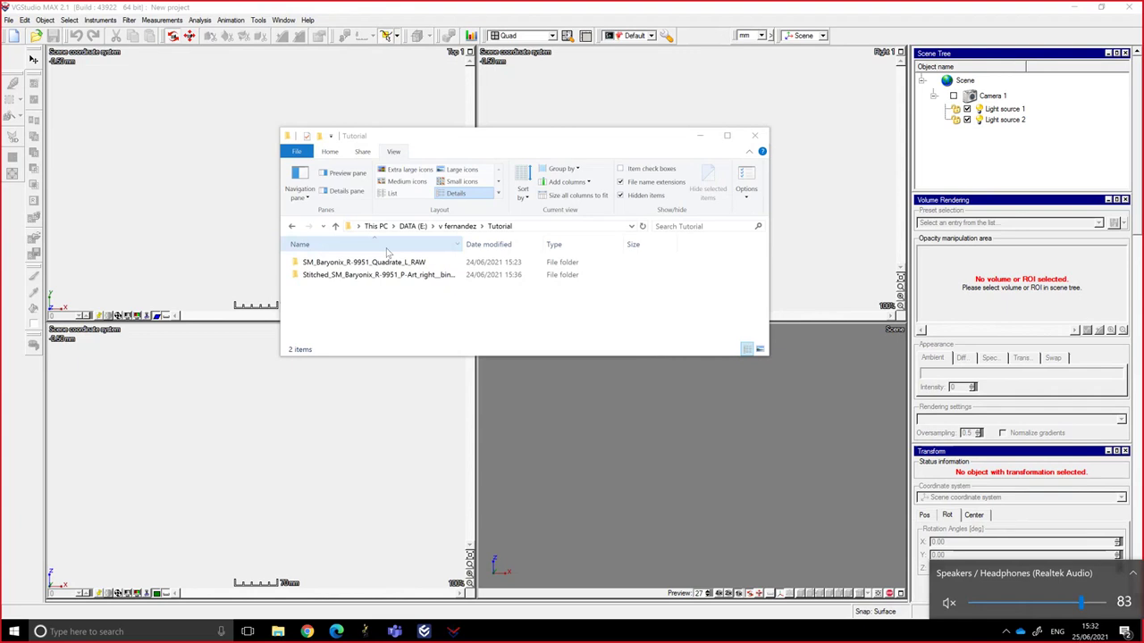
Glance at VGStudio's file commands, then open the Quadrate_L_RAW folder and select its .raw file.
left_click(9, 20)
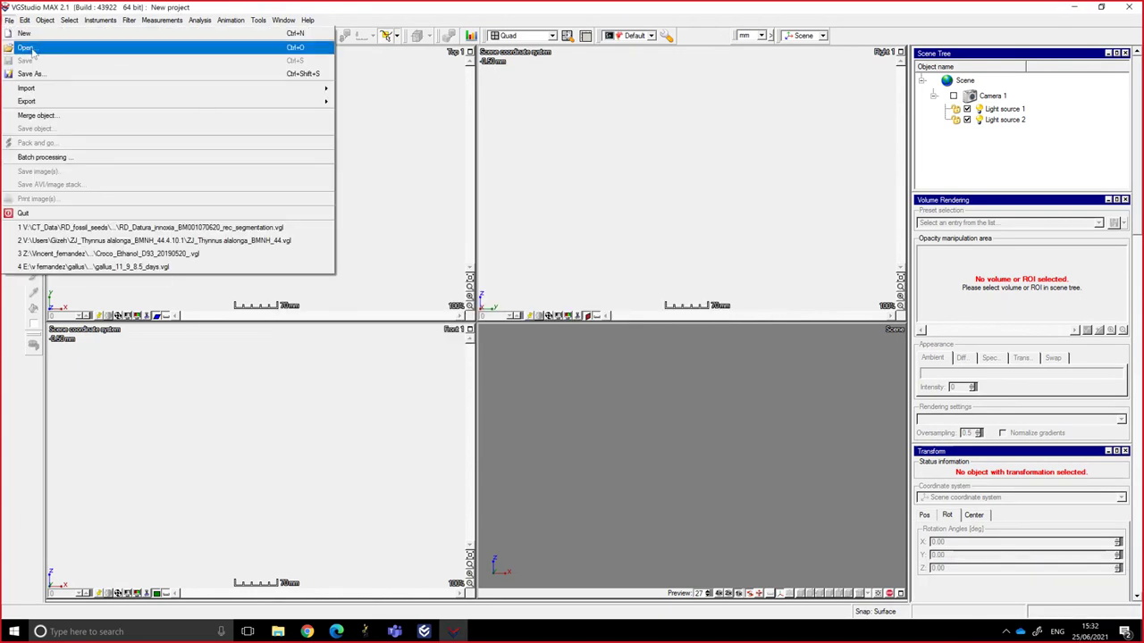
left_click(278, 631)
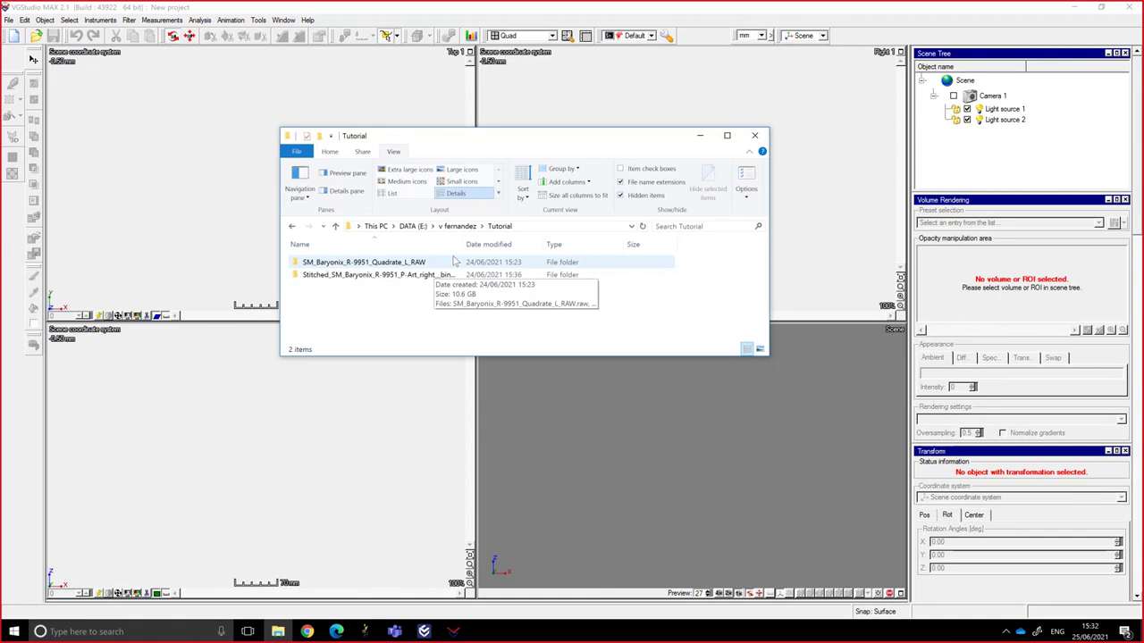
double_click(375, 263)
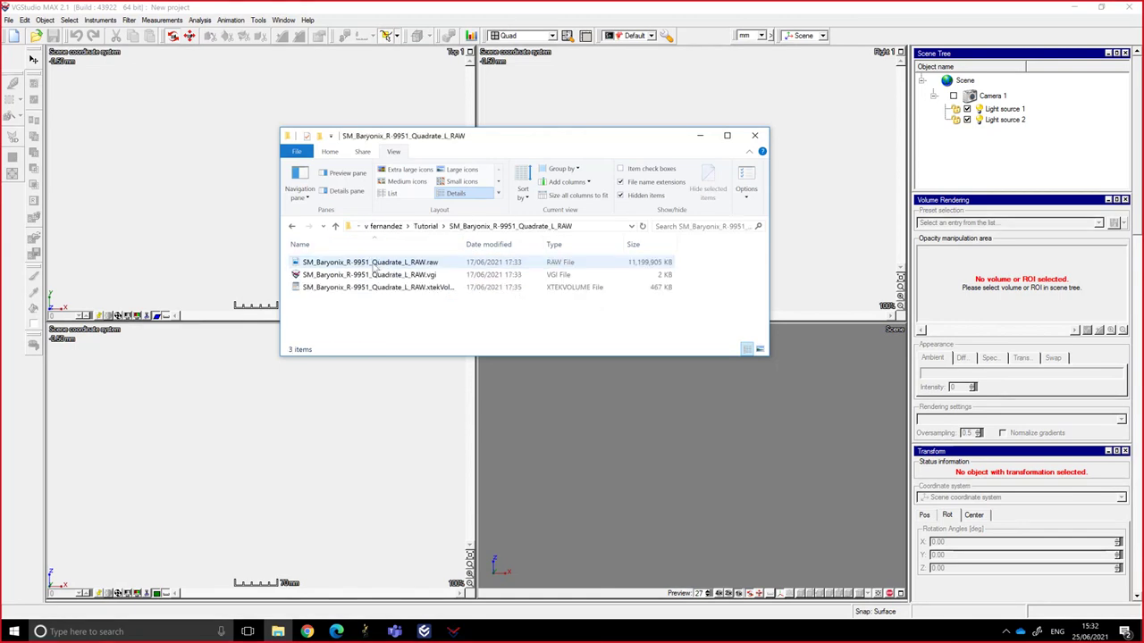
left_click(376, 263)
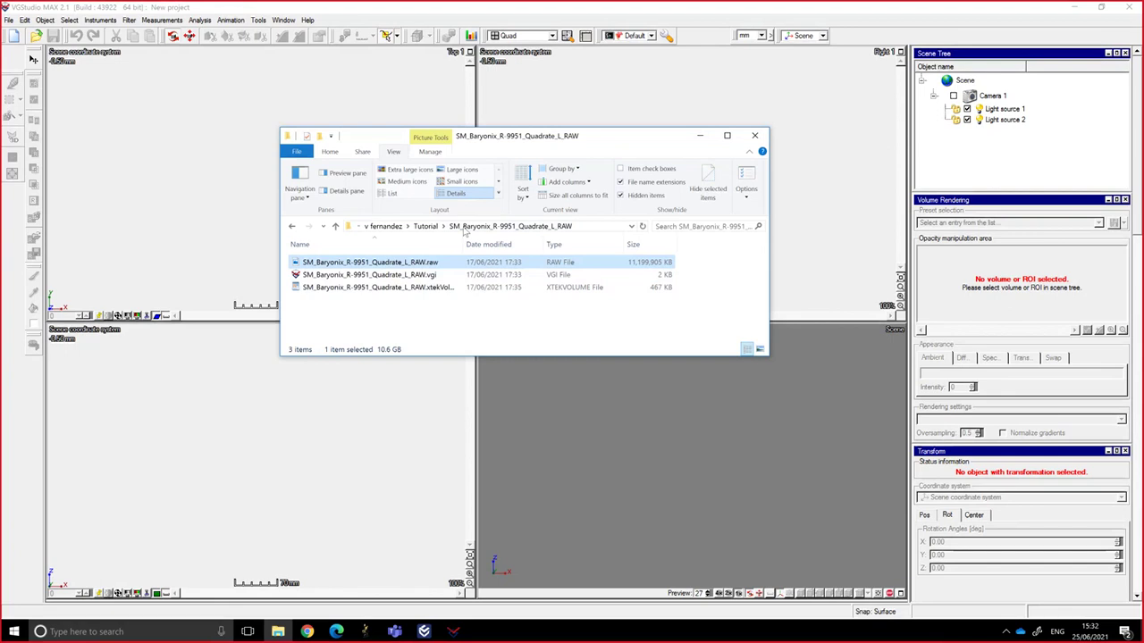
Inspect the stitched TIFF stack folder in Details view, then return to the Quadrate_L_RAW folder.
left_click(425, 226)
left_click(406, 276)
double_click(407, 276)
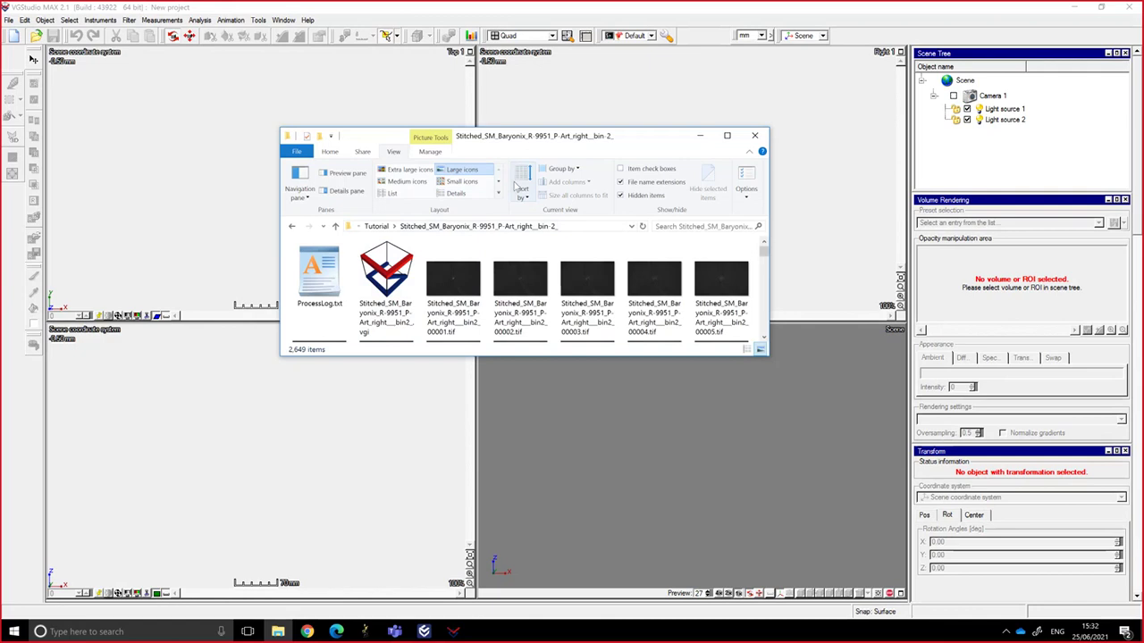
left_click(454, 193)
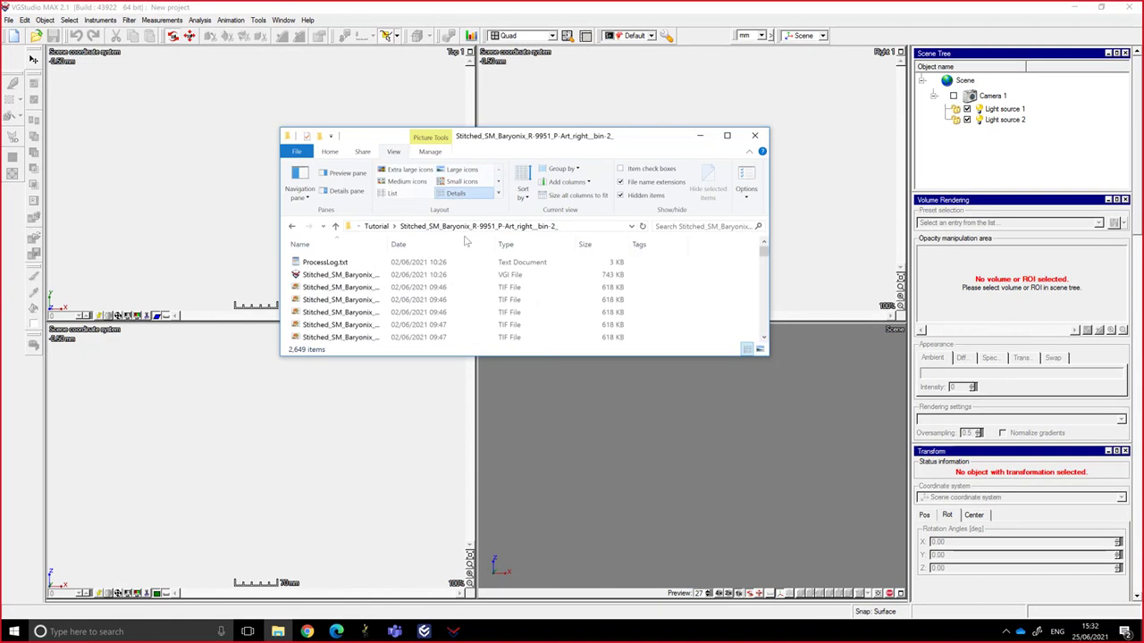
double_click(389, 244)
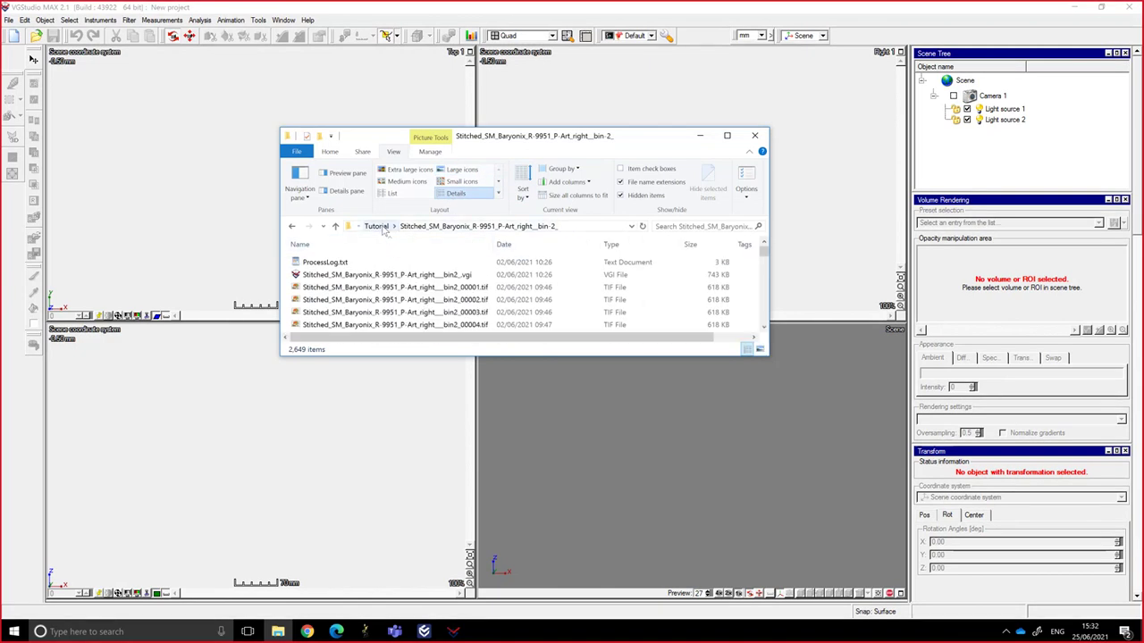
left_click(376, 226)
double_click(425, 262)
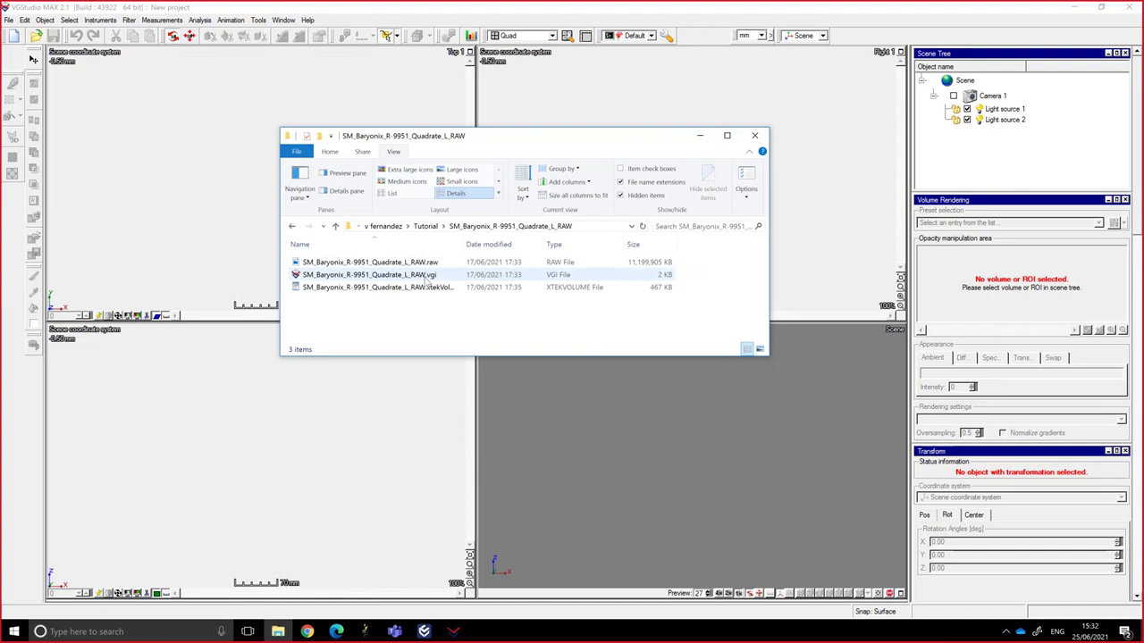
right_click(426, 280)
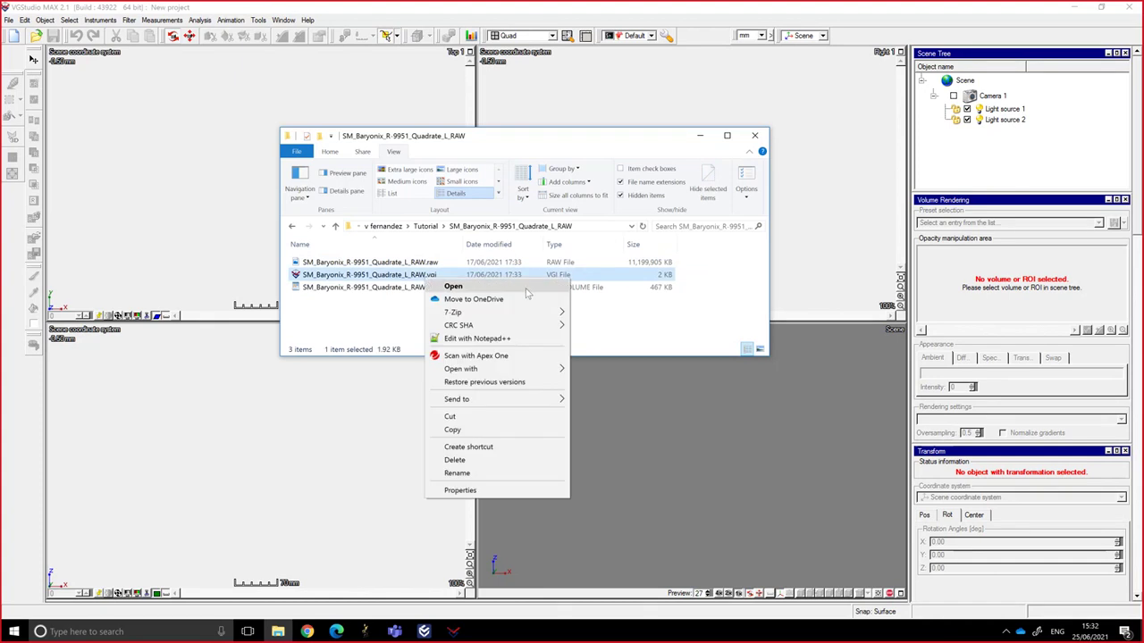
left_click(355, 318)
left_click(393, 275)
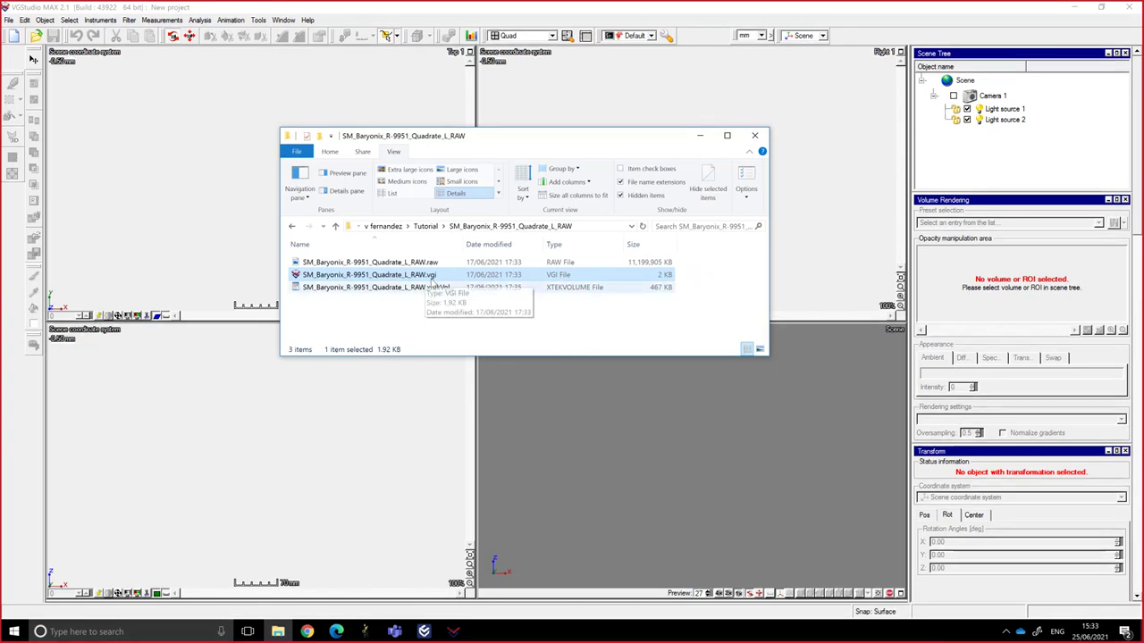
right_click(431, 281)
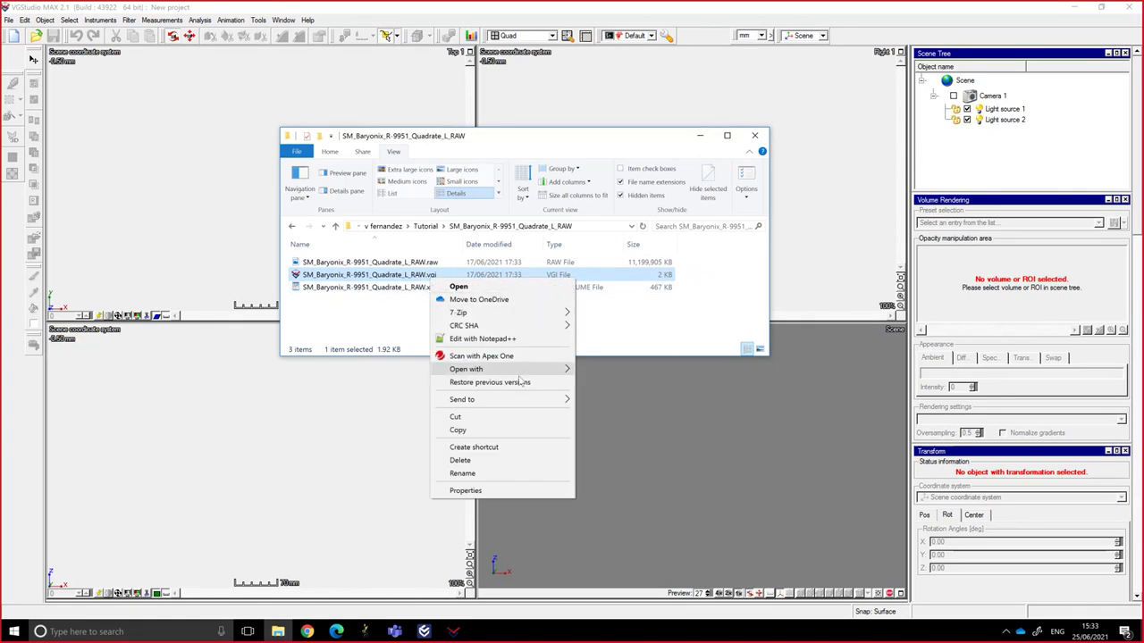
left_click(517, 340)
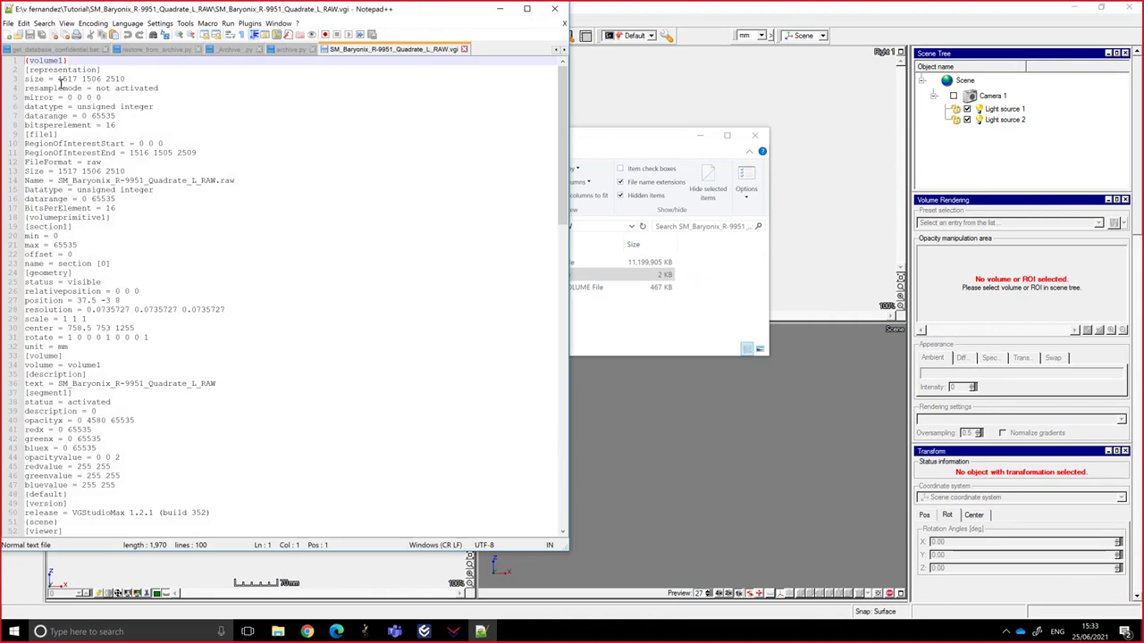
left_click_drag(604, 138, 841, 181)
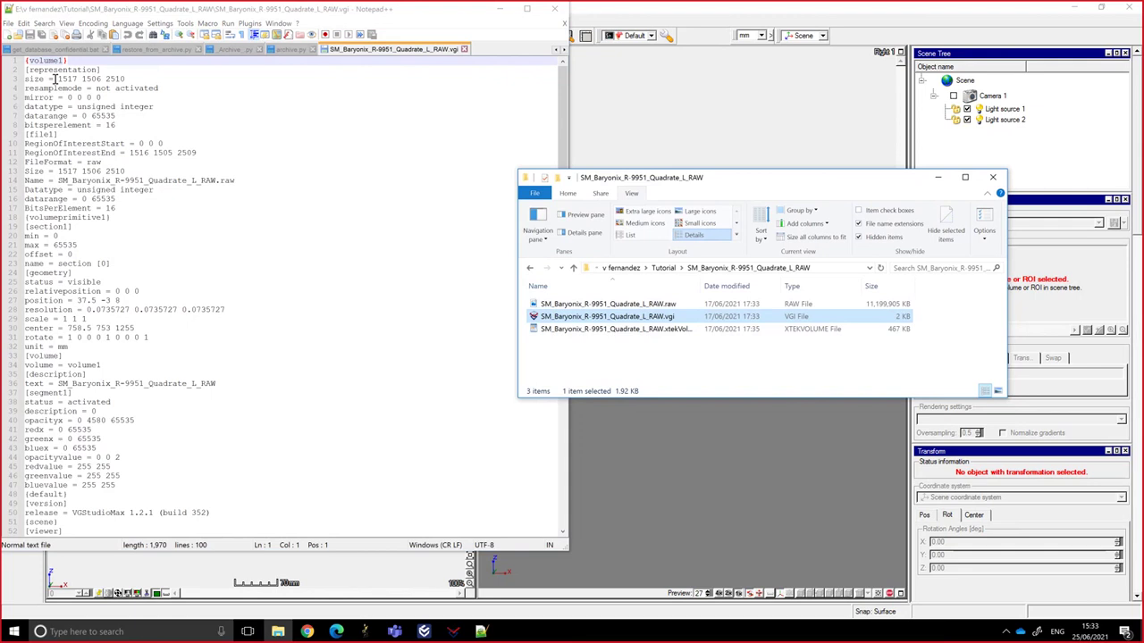
left_click_drag(57, 79, 139, 79)
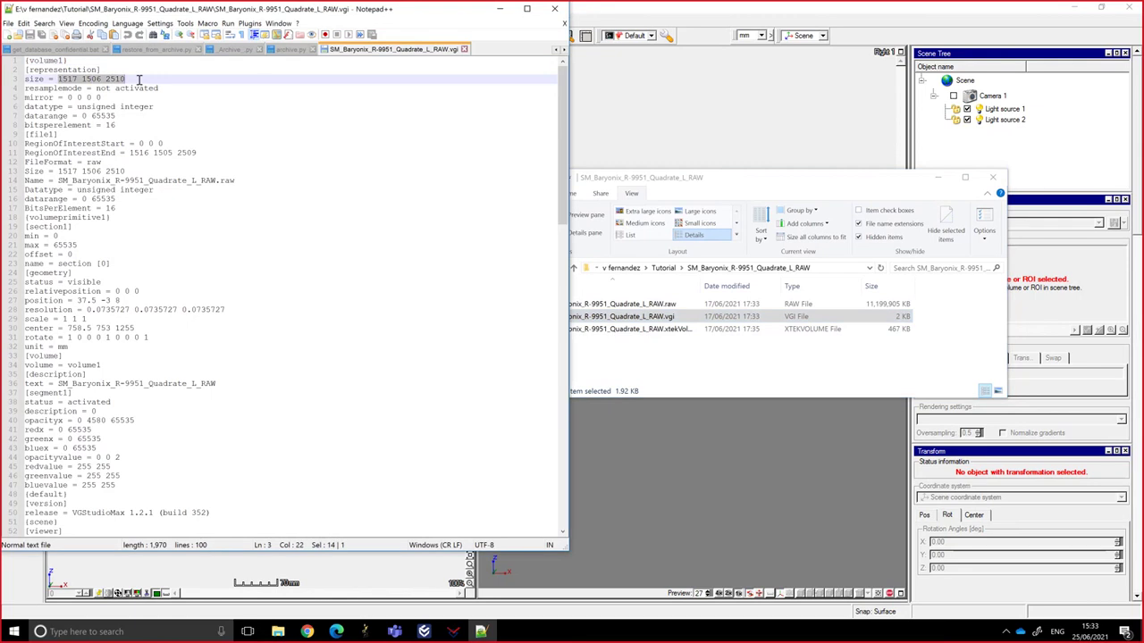
double_click(109, 125)
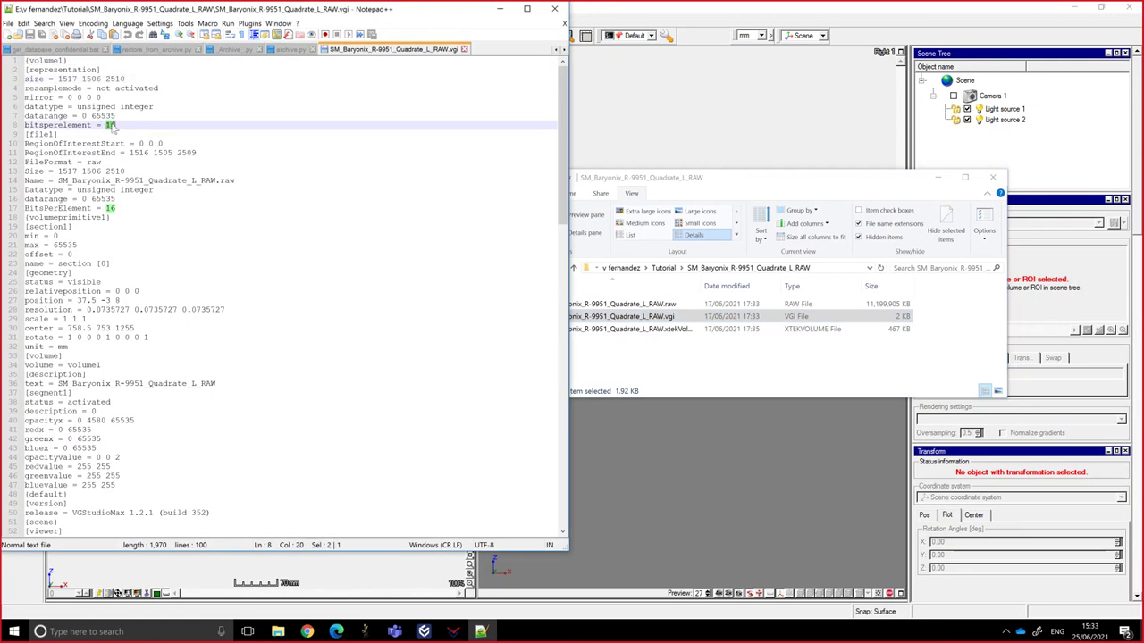
double_click(96, 107)
double_click(131, 107)
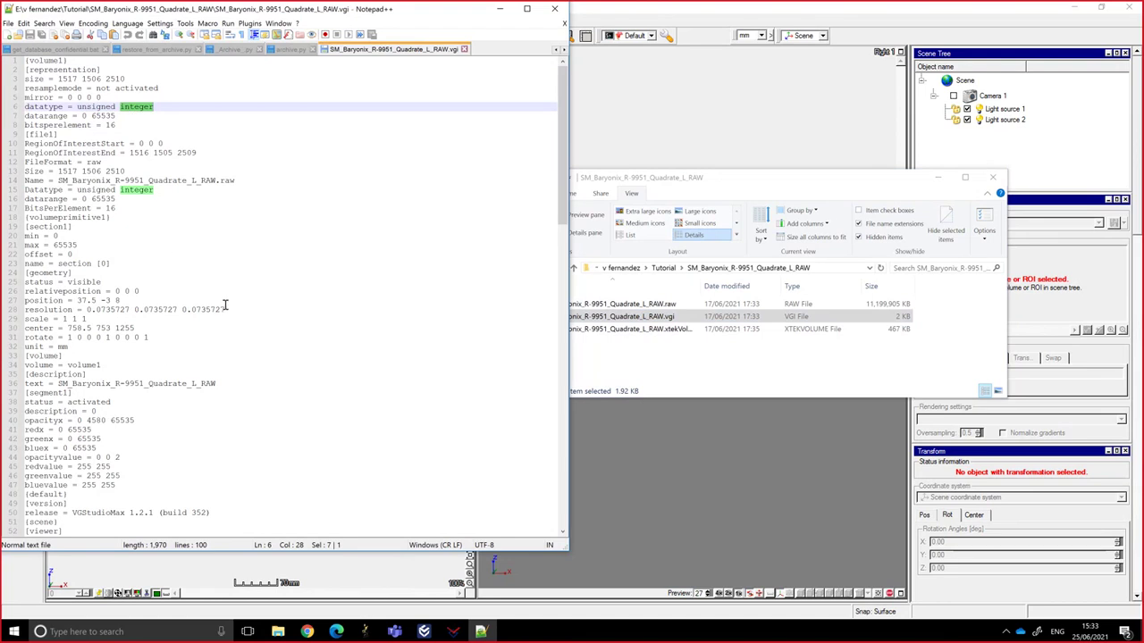
left_click_drag(226, 309, 3, 309)
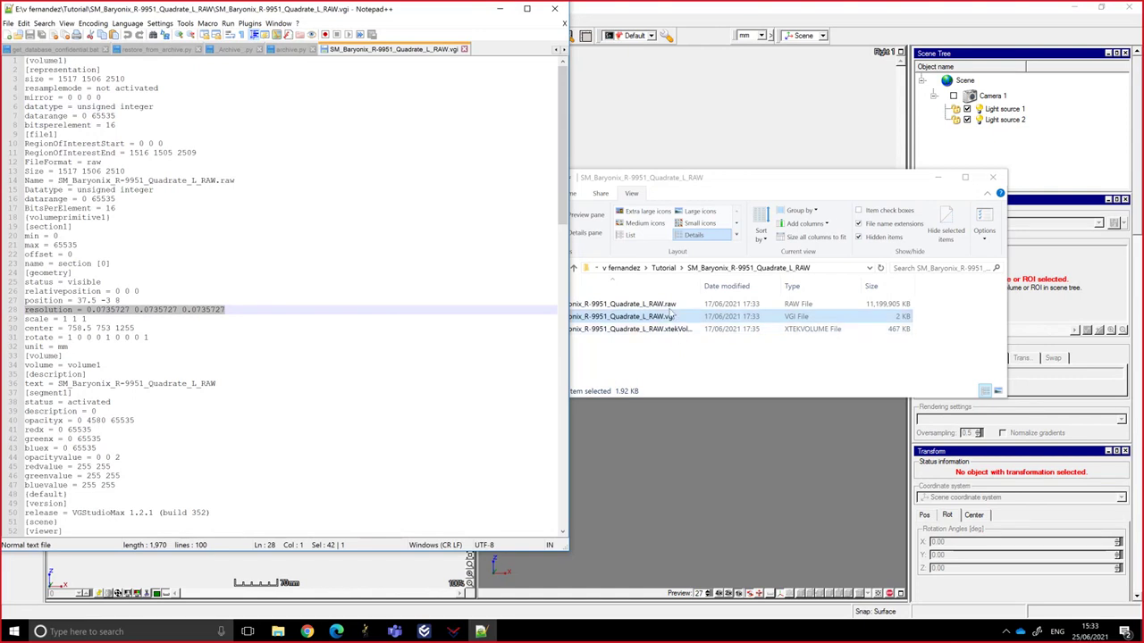
Open the .xtekVolume header in Notepad++ and read its three VoxelSize lines.
left_click(499, 8)
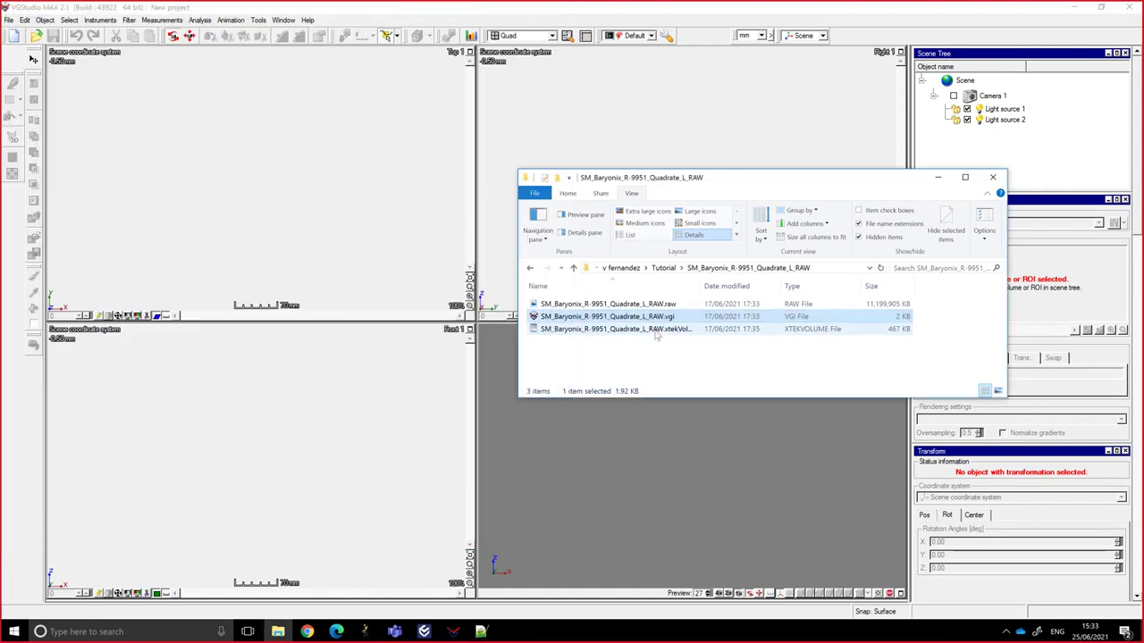
right_click(654, 329)
left_click(710, 388)
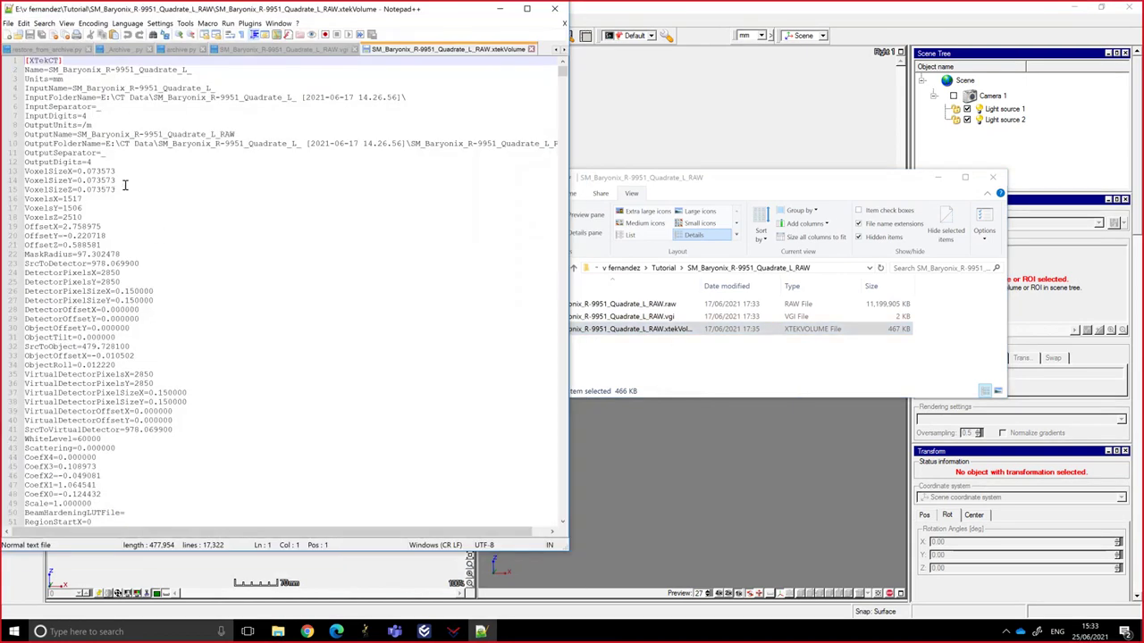
left_click_drag(124, 188, 9, 175)
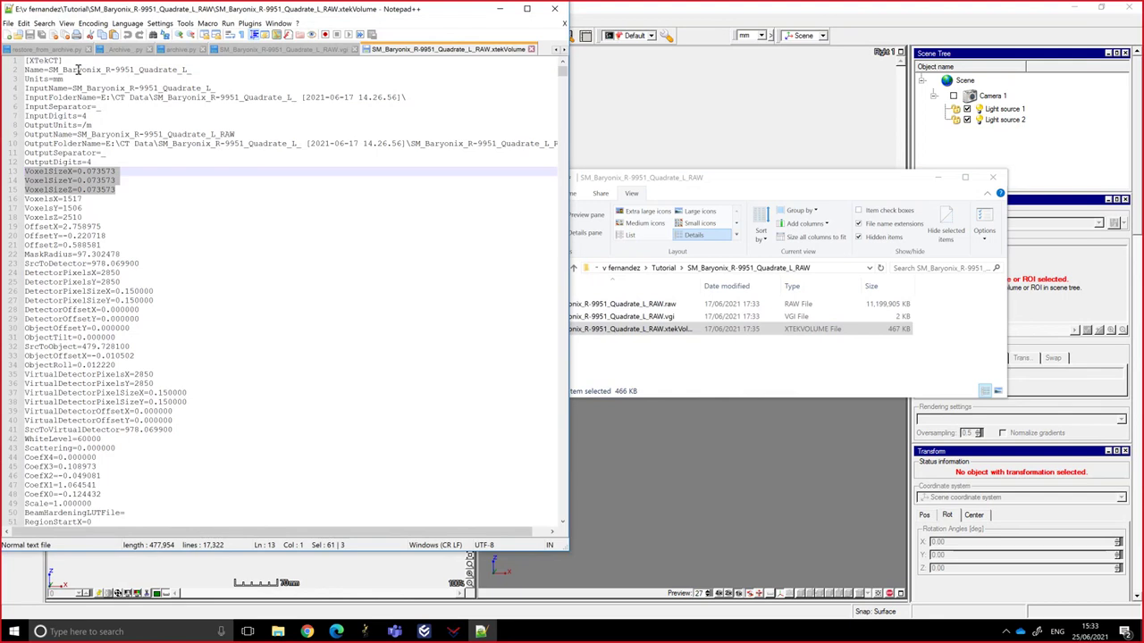
scroll(170, 440, "down", 5)
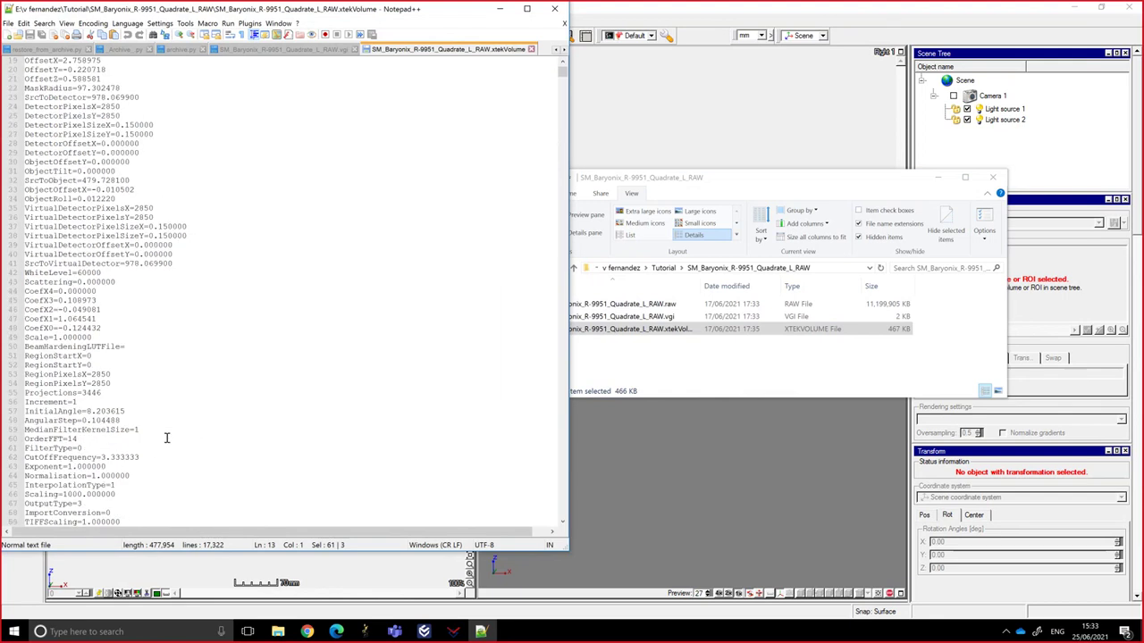
scroll(168, 438, "up", 5)
left_click(501, 9)
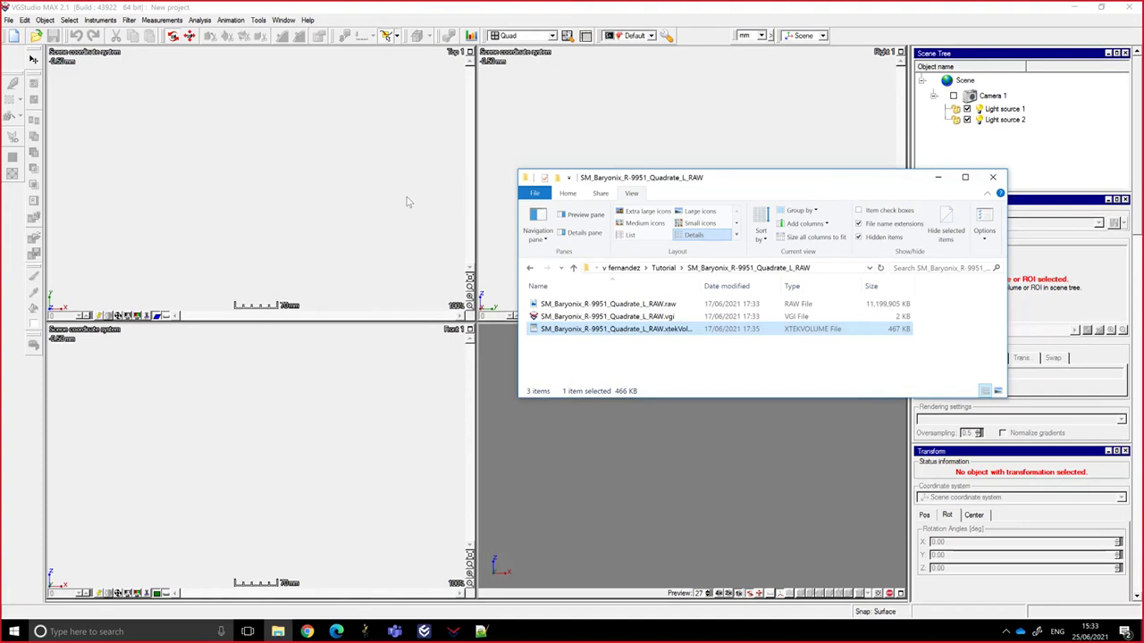
Start a raw volume import of SM_Baryonix_R-9951_Quadrate_L_RAW.raw and advance to the data type page.
left_click(8, 20)
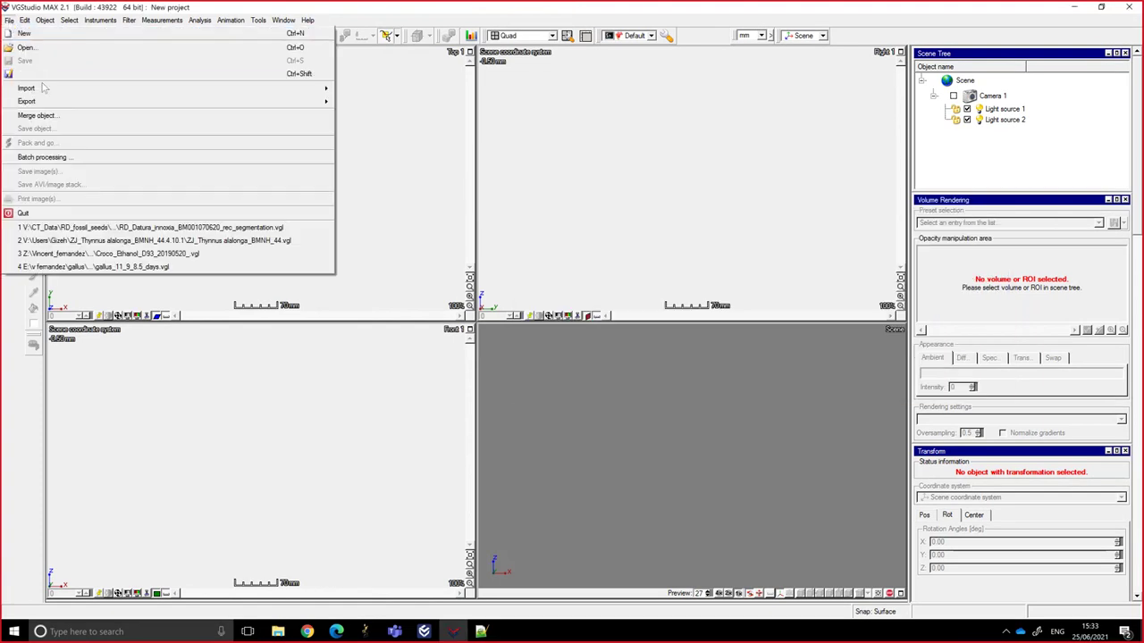
mouse_move(43, 88)
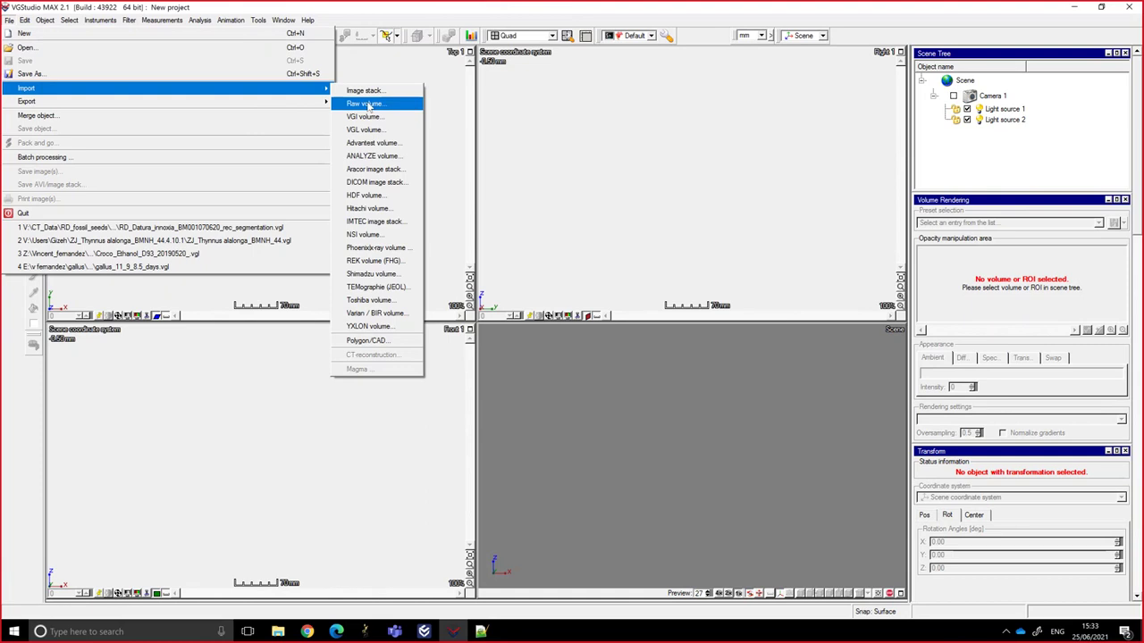
left_click(366, 104)
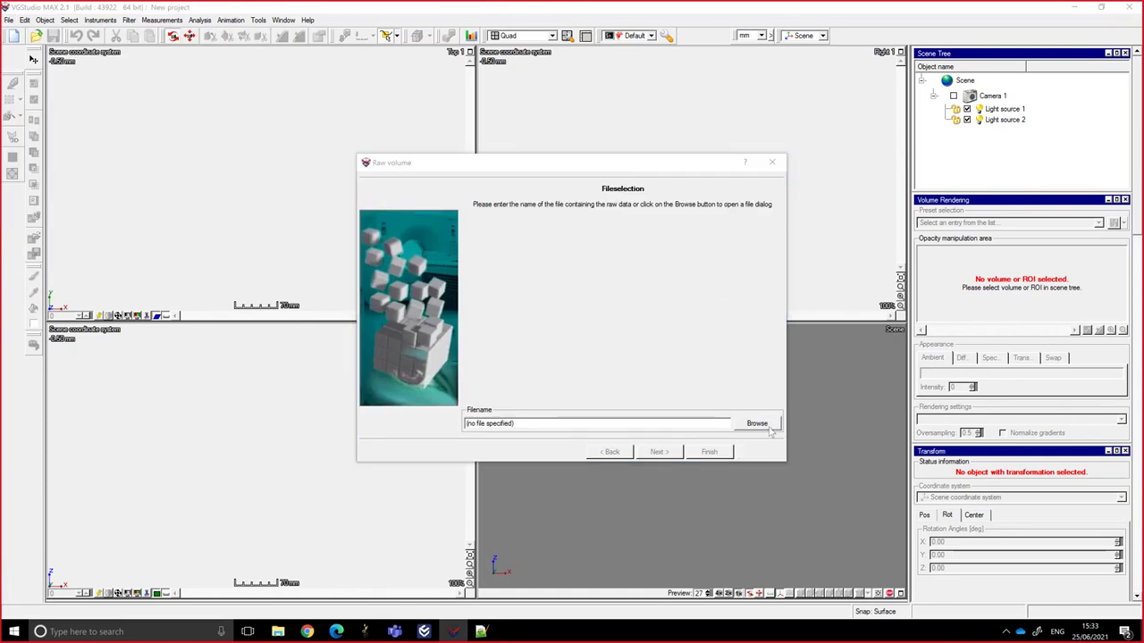
left_click(758, 424)
left_click(665, 254)
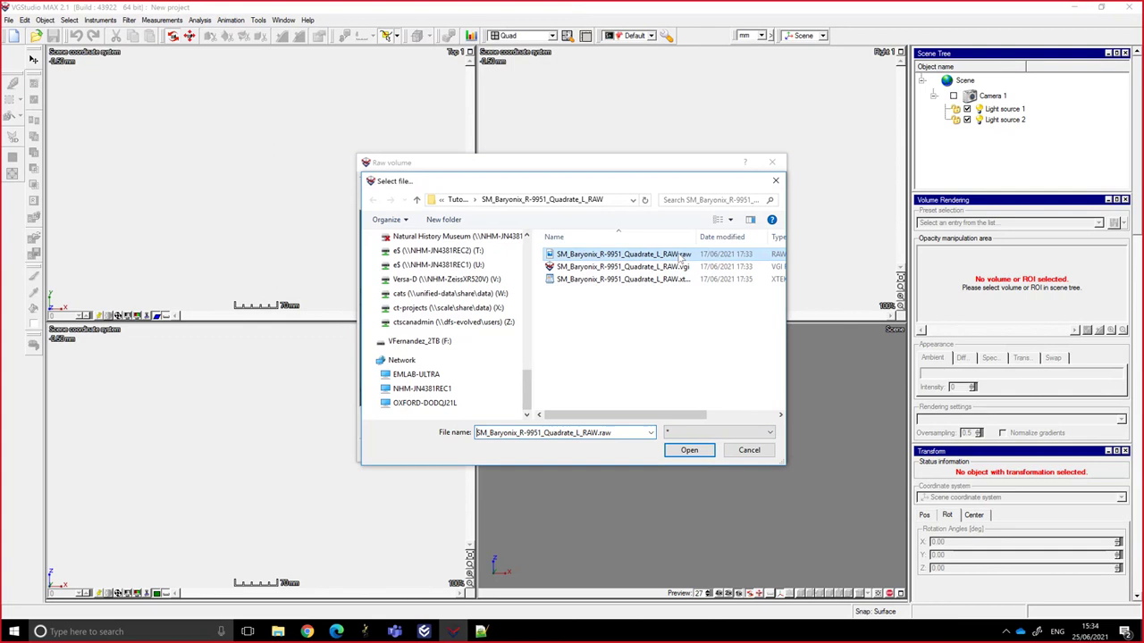
left_click(689, 451)
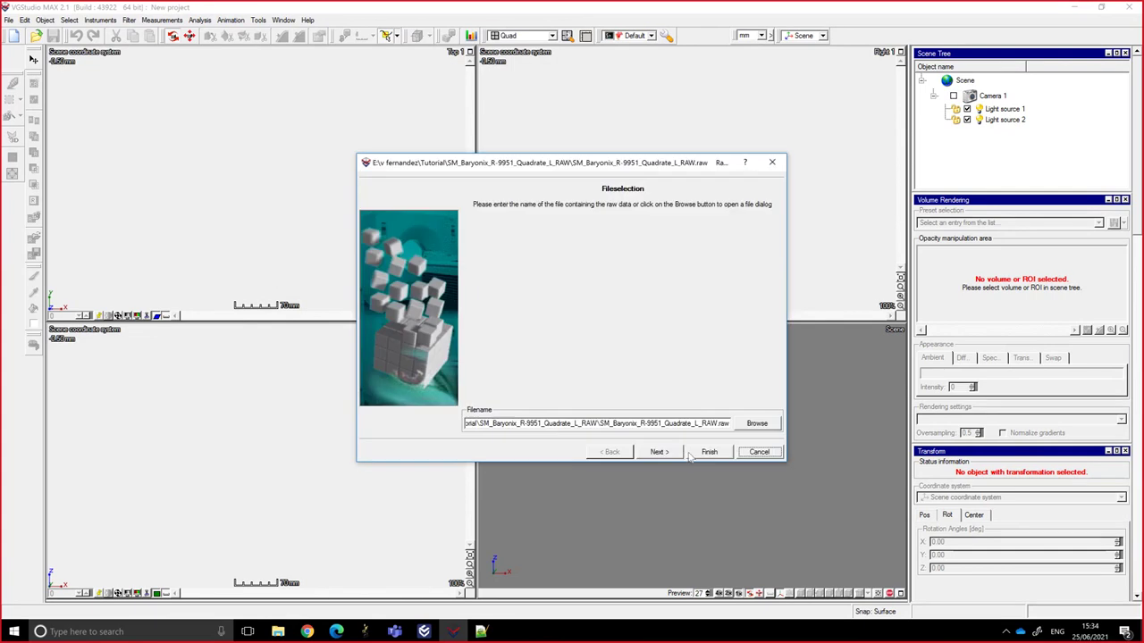
left_click(658, 451)
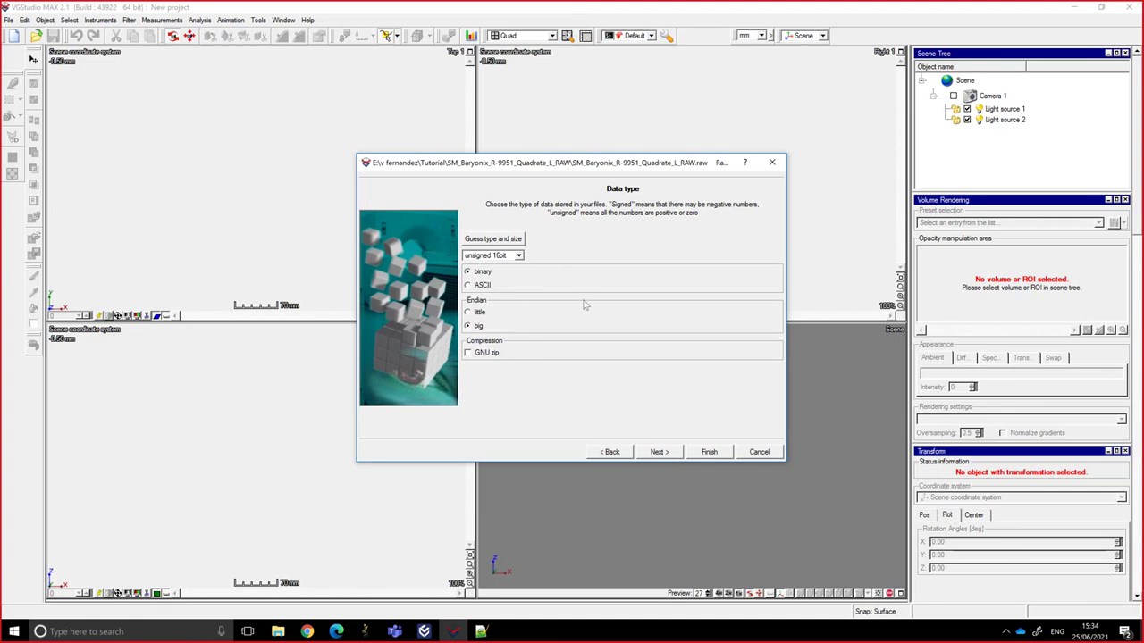
left_click(663, 451)
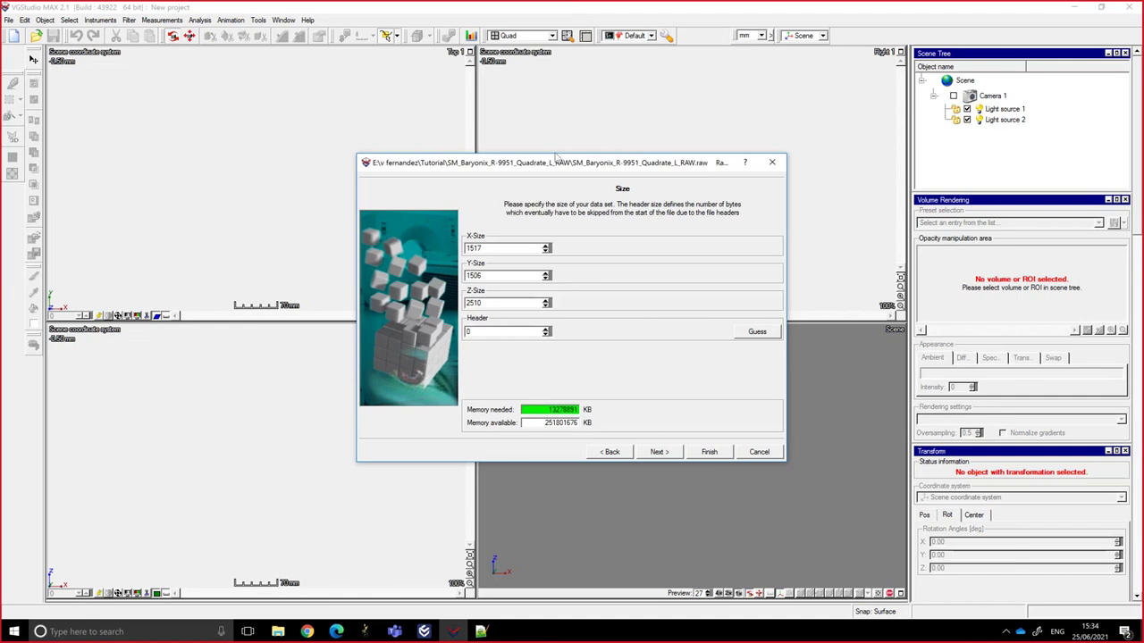
left_click_drag(635, 165, 777, 155)
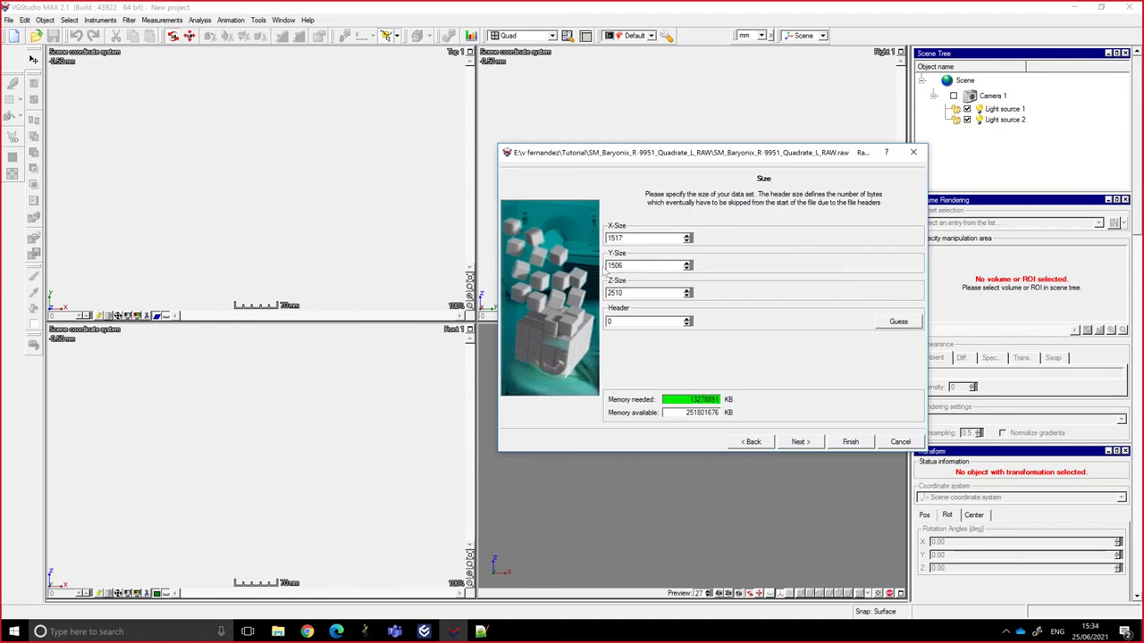
key("alt+Tab")
key("alt+Tab")
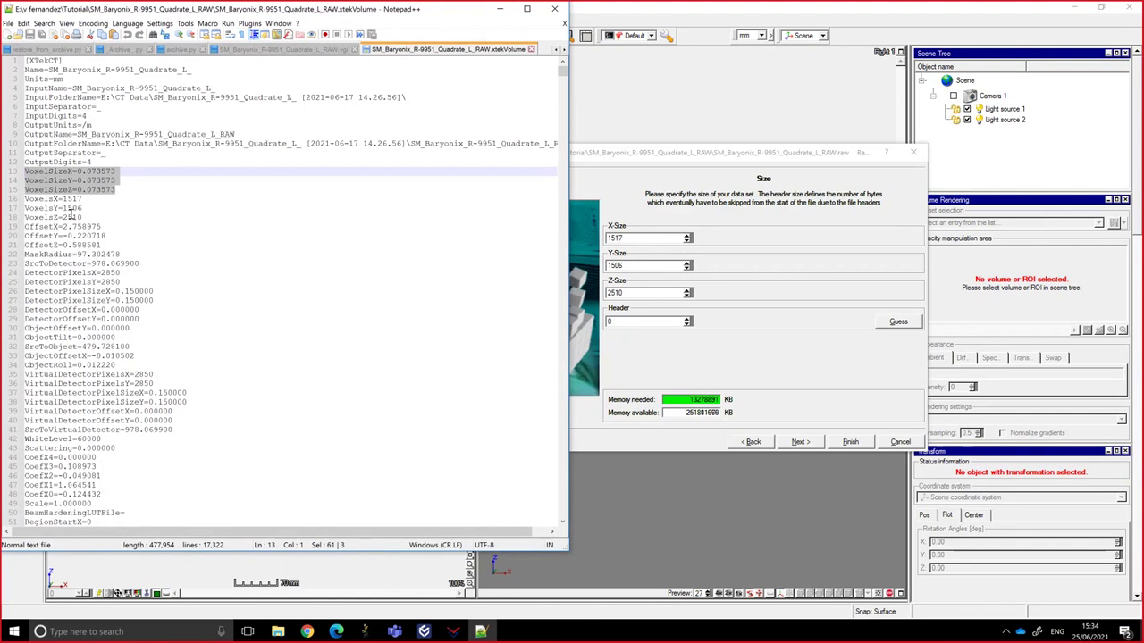
left_click_drag(84, 219, 5, 198)
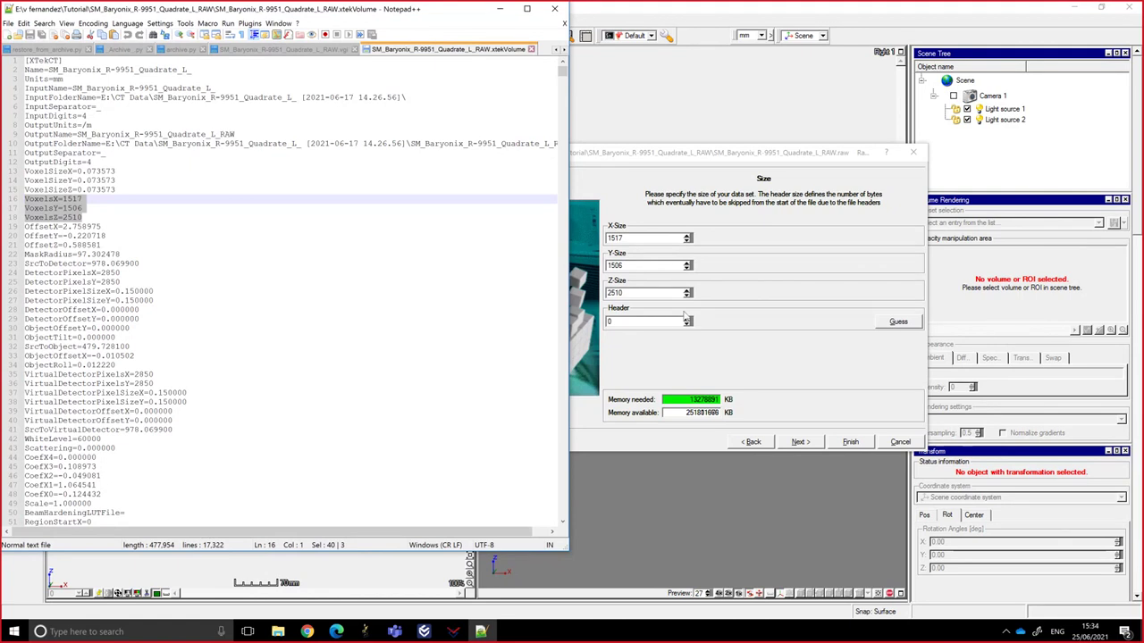
left_click(750, 442)
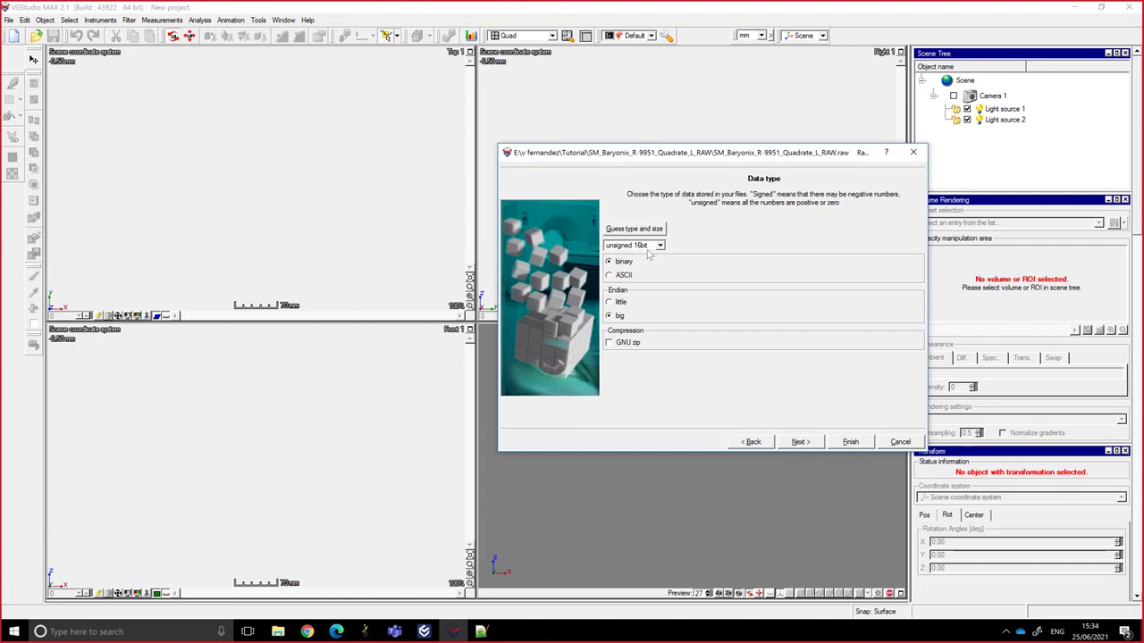
left_click(801, 442)
left_click(758, 441)
left_click(799, 443)
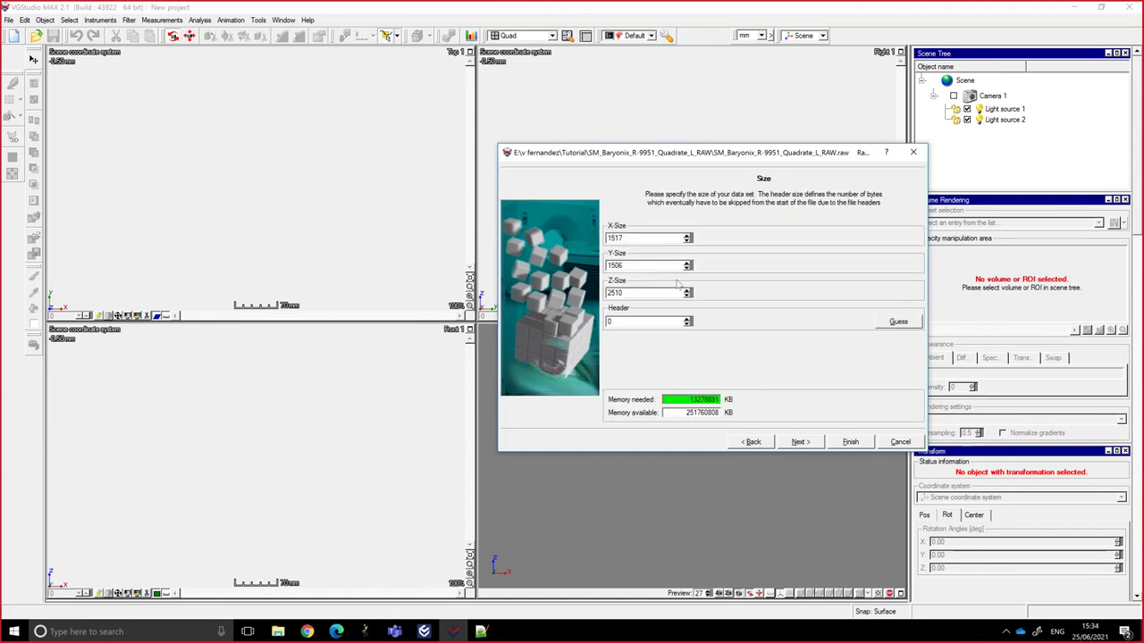
left_click(898, 323)
left_click(800, 442)
left_click(750, 441)
type("1")
left_click(898, 322)
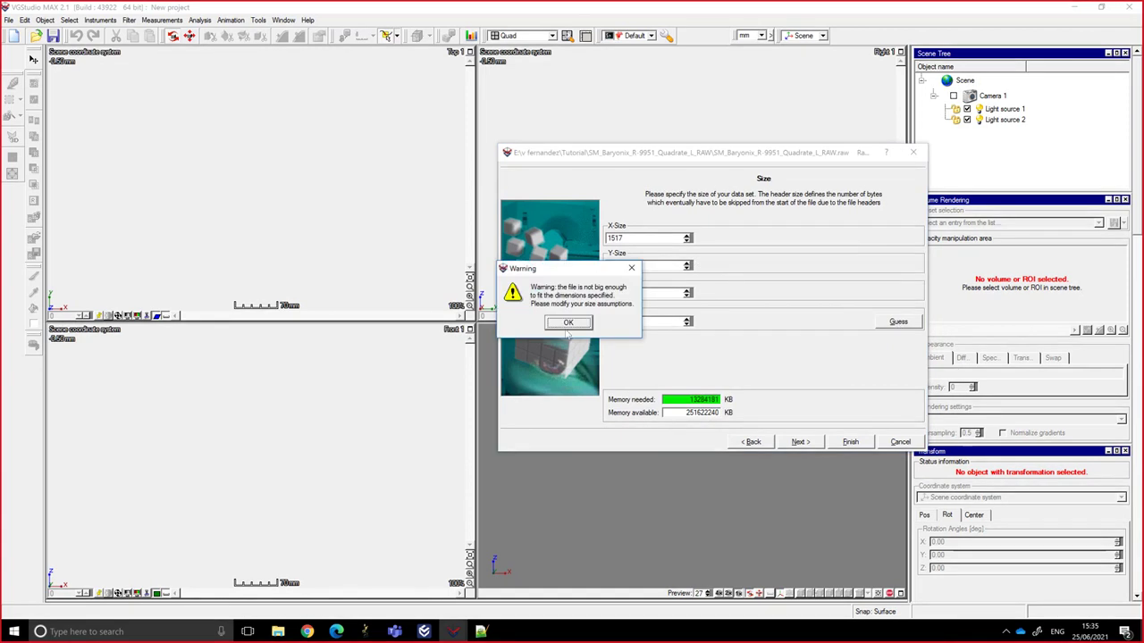
left_click(568, 323)
key("BackSpace")
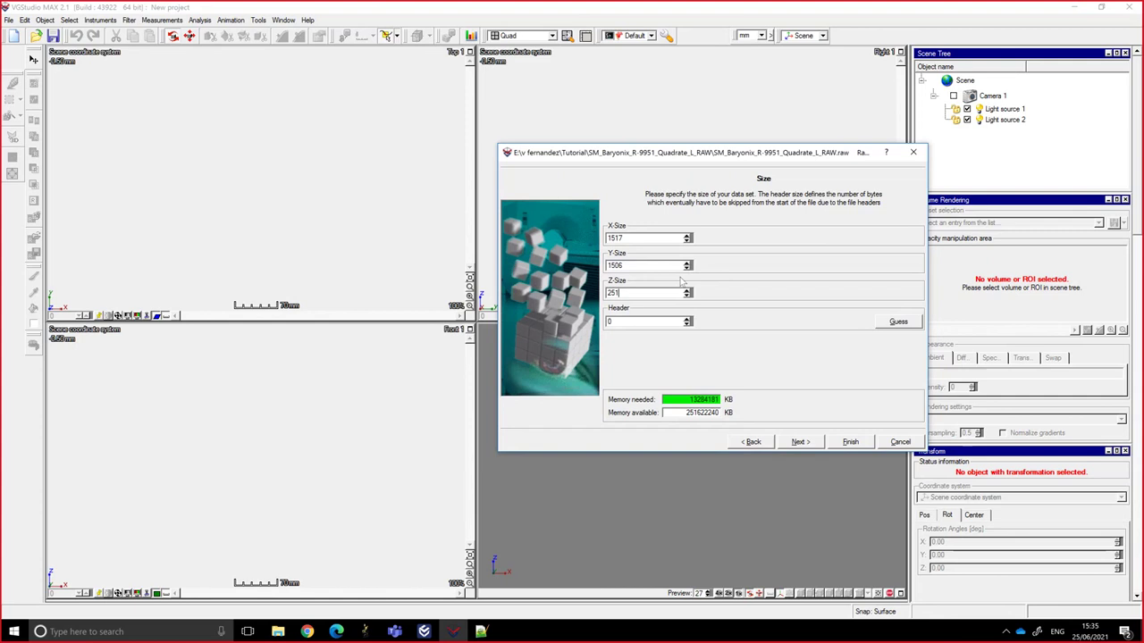
left_click(898, 323)
left_click(898, 322)
Preview the slice with the original byte order, then switch to little-endian and preview again.
left_click(800, 442)
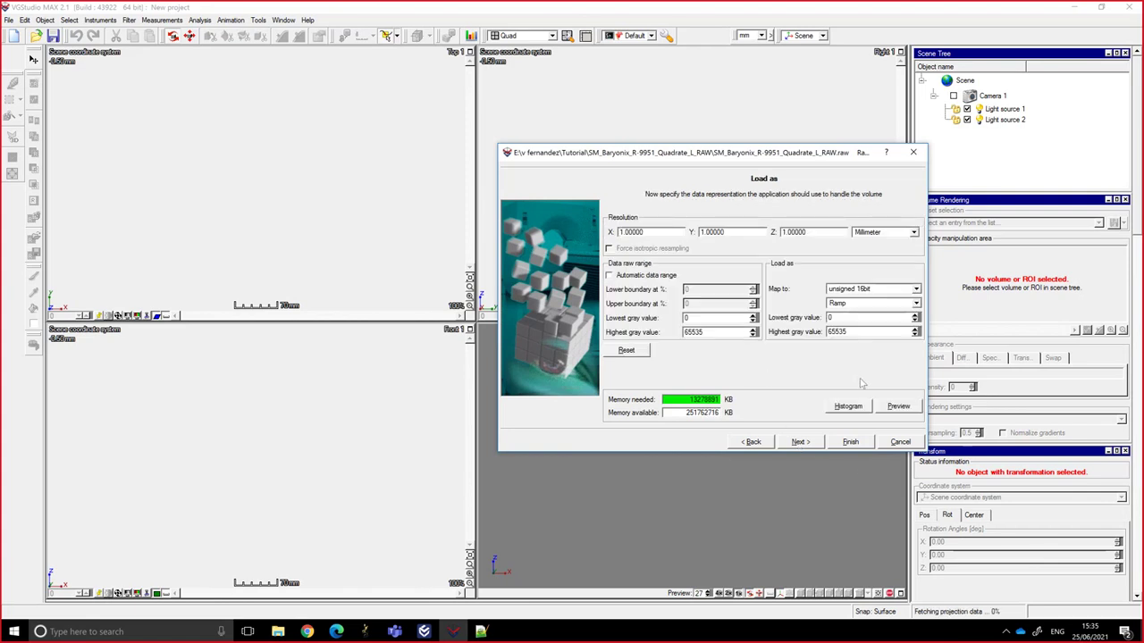
left_click(896, 407)
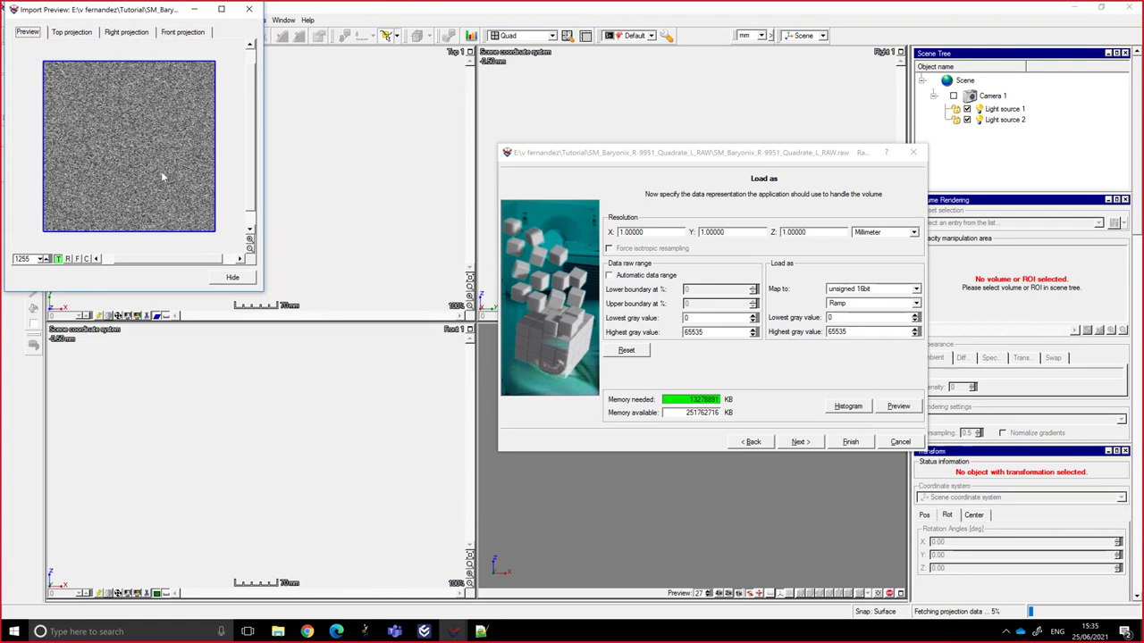
left_click(248, 9)
left_click(752, 442)
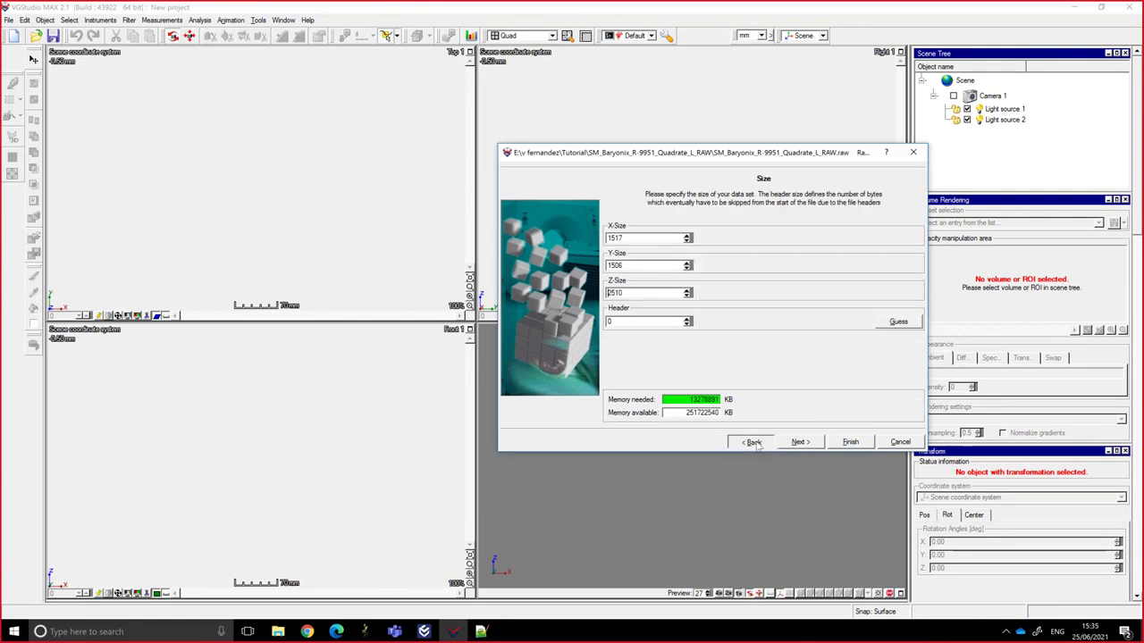
left_click(752, 442)
left_click(609, 316)
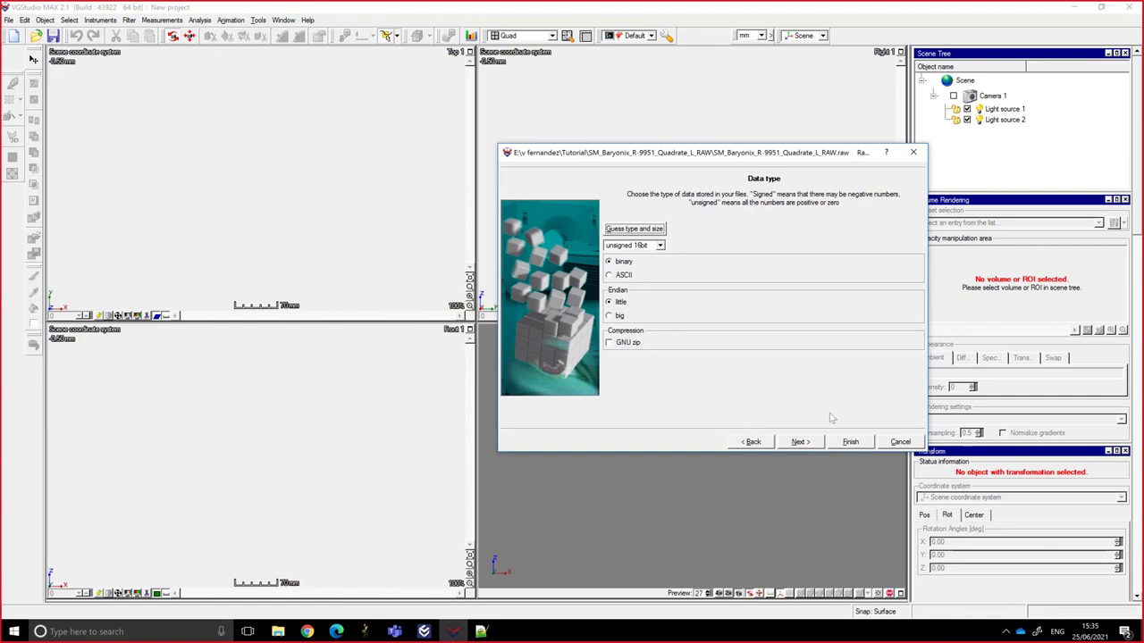
left_click(800, 442)
left_click(801, 443)
left_click(896, 406)
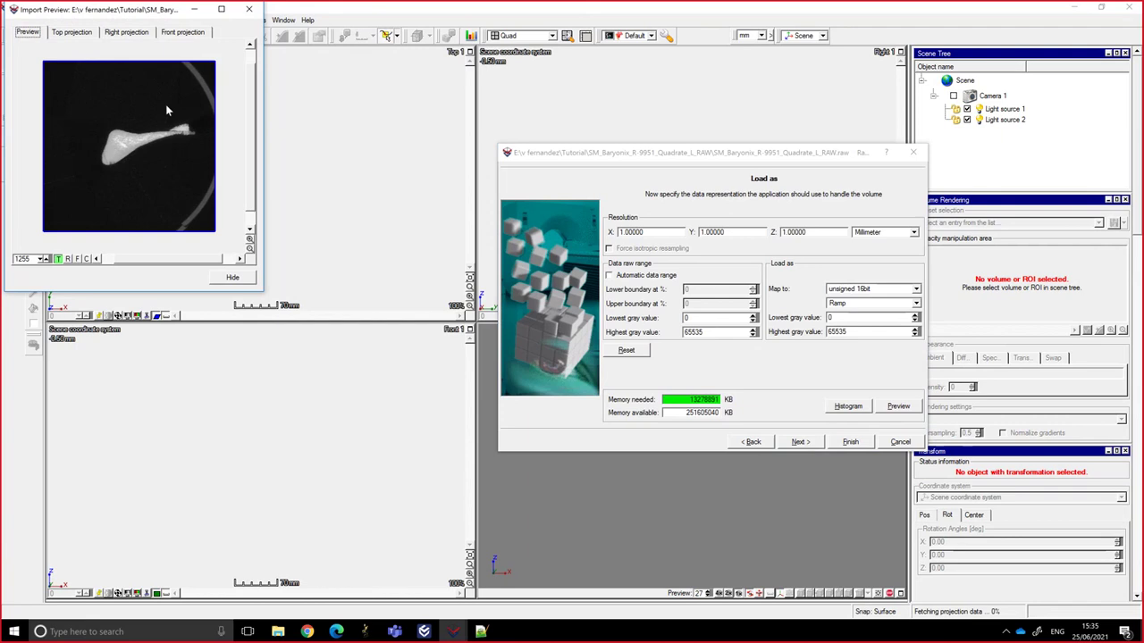
left_click(248, 9)
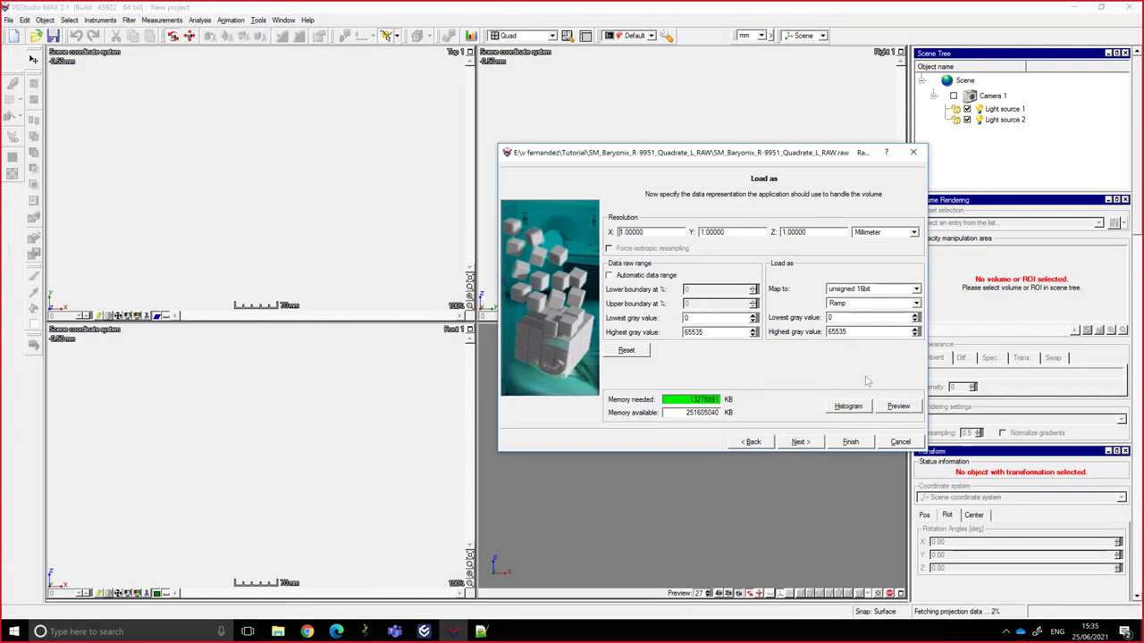
Try reading the data as ASCII and confirm the preview fails.
left_click(749, 444)
left_click(751, 442)
left_click(621, 276)
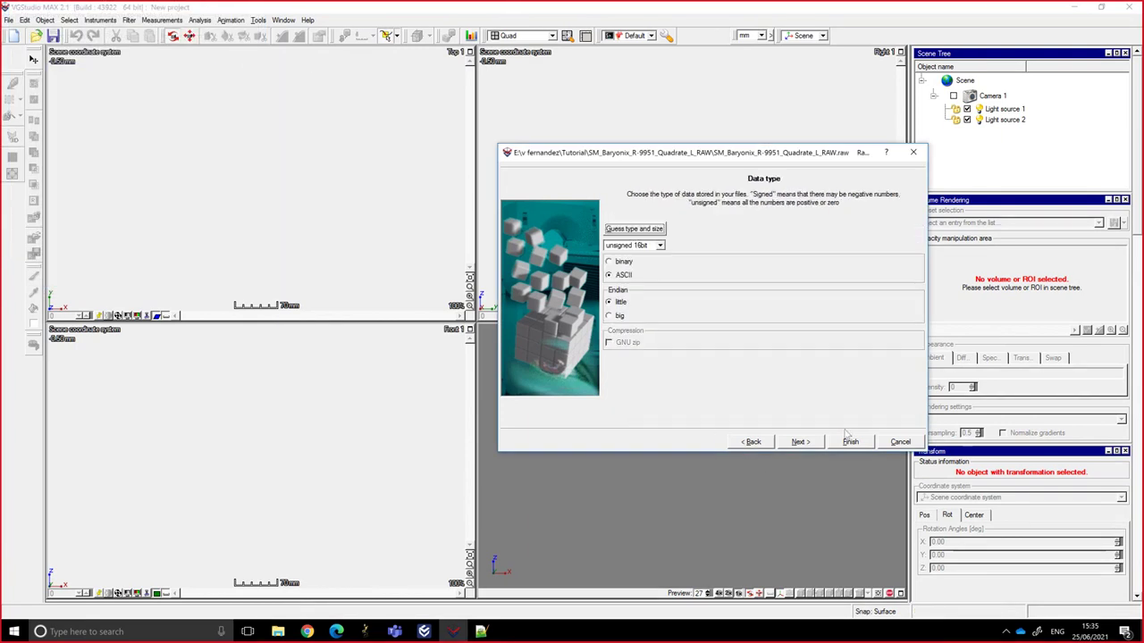
left_click(799, 443)
left_click(799, 442)
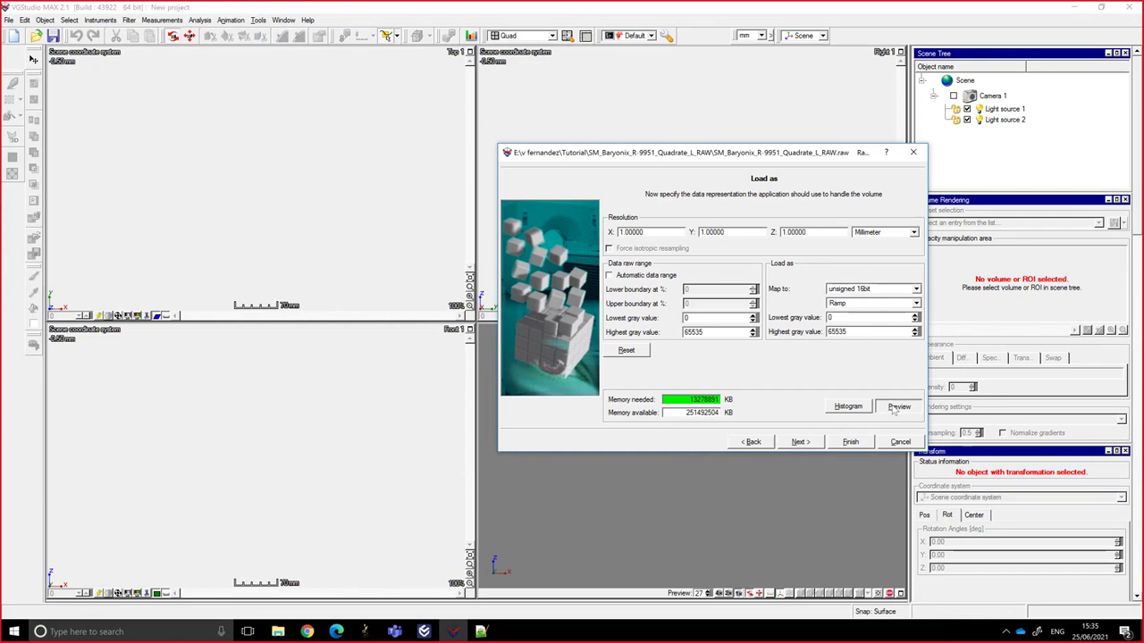
left_click(898, 406)
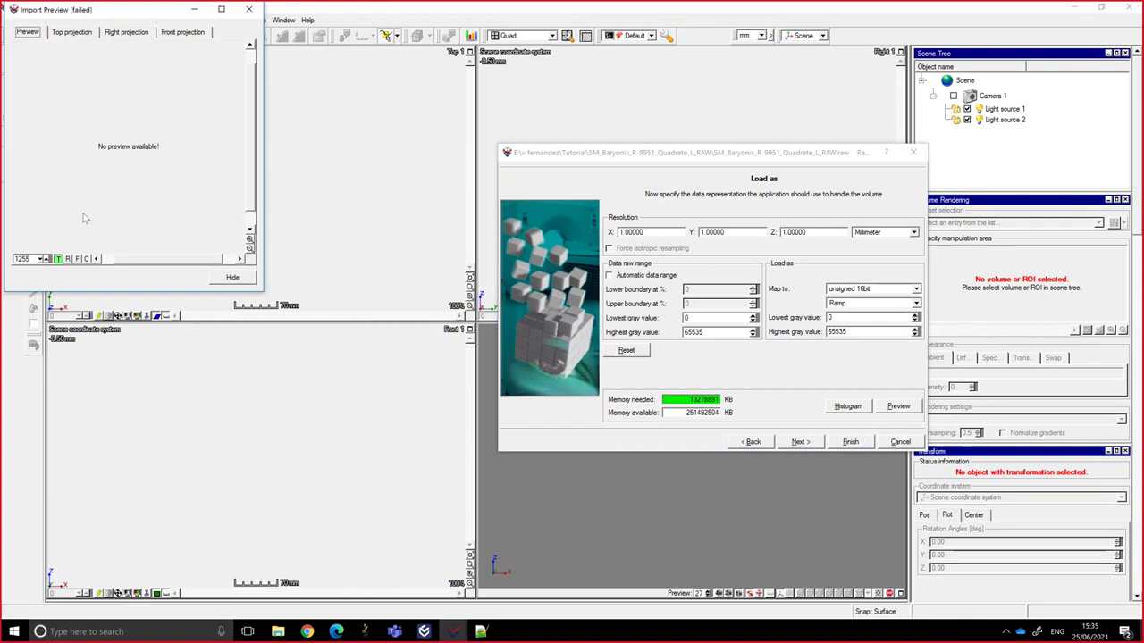
left_click(233, 277)
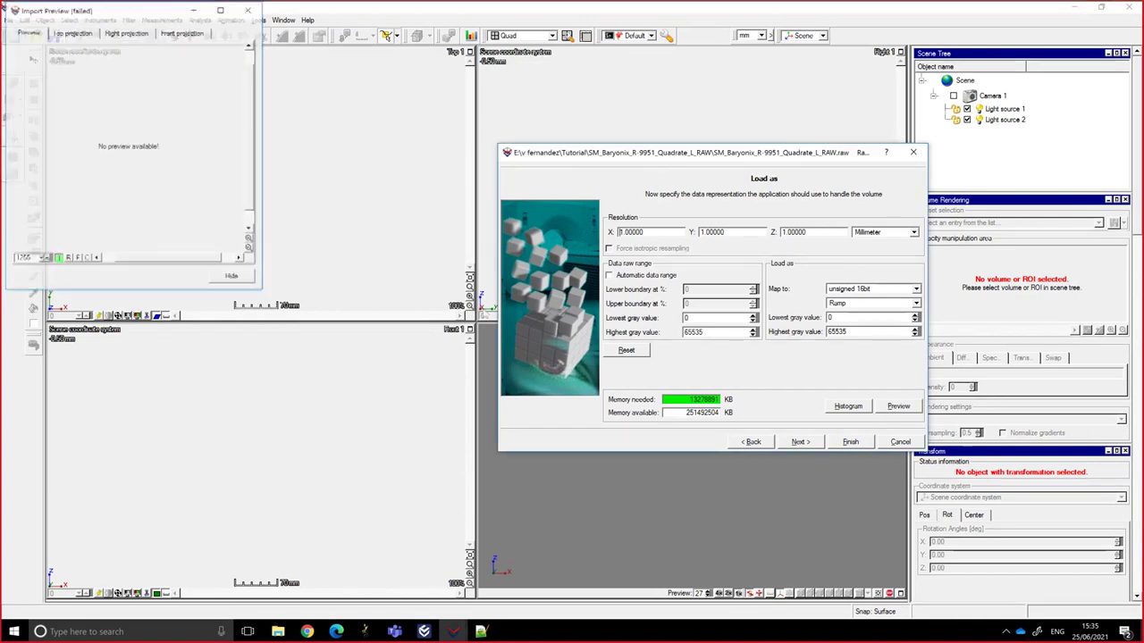
left_click(900, 407)
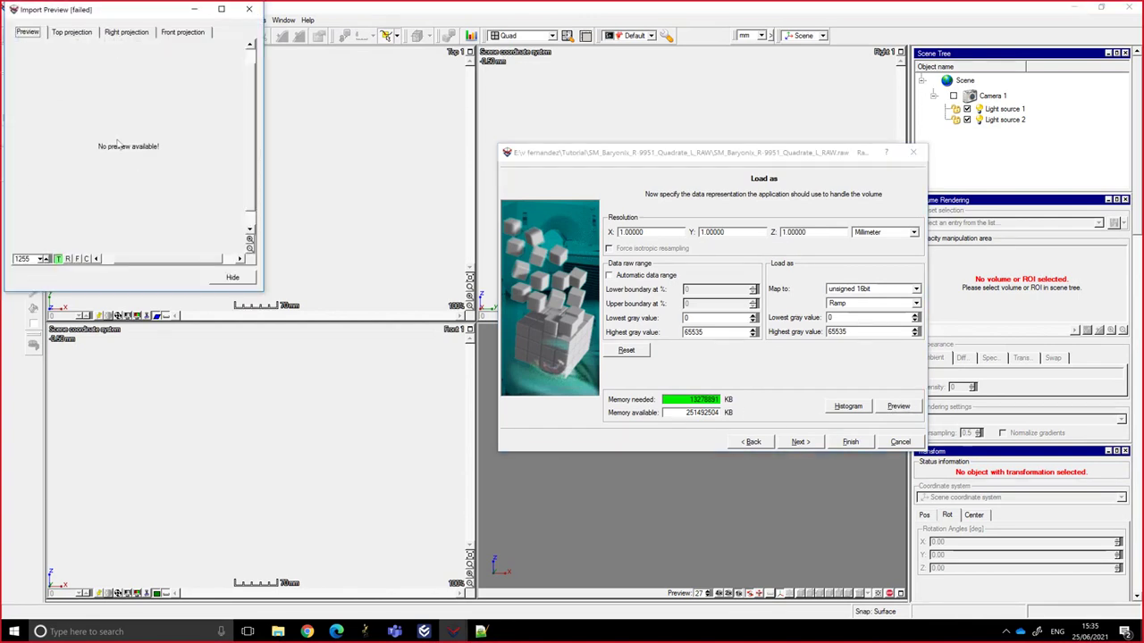
left_click(232, 277)
Switch the data format back to binary and preview the bone slice on the Load as page.
left_click(751, 442)
left_click(751, 441)
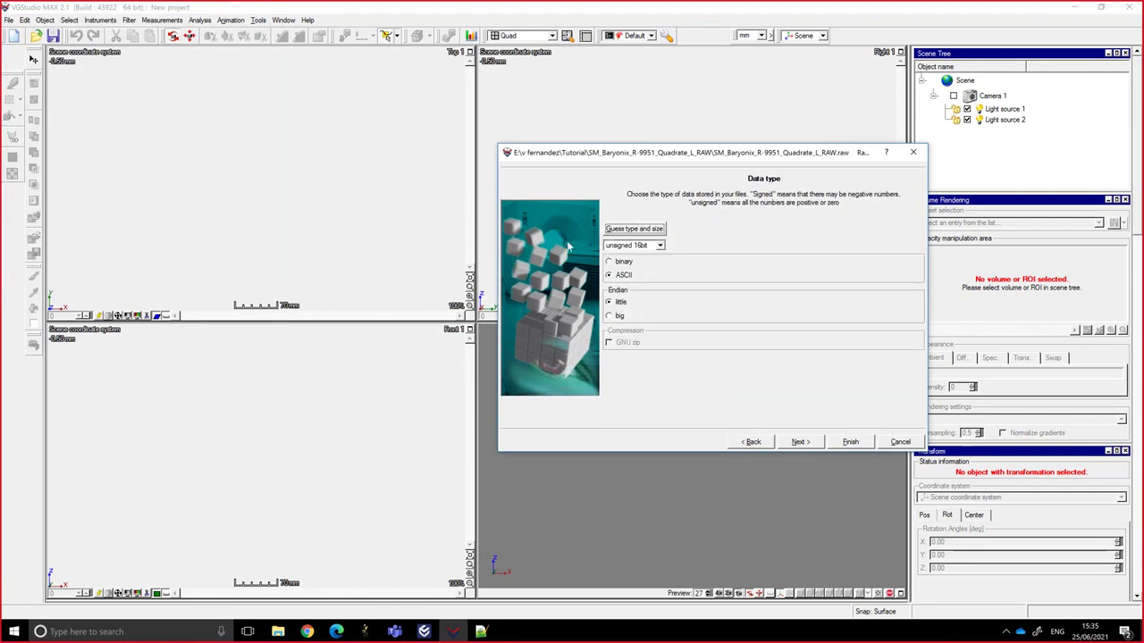
left_click(621, 261)
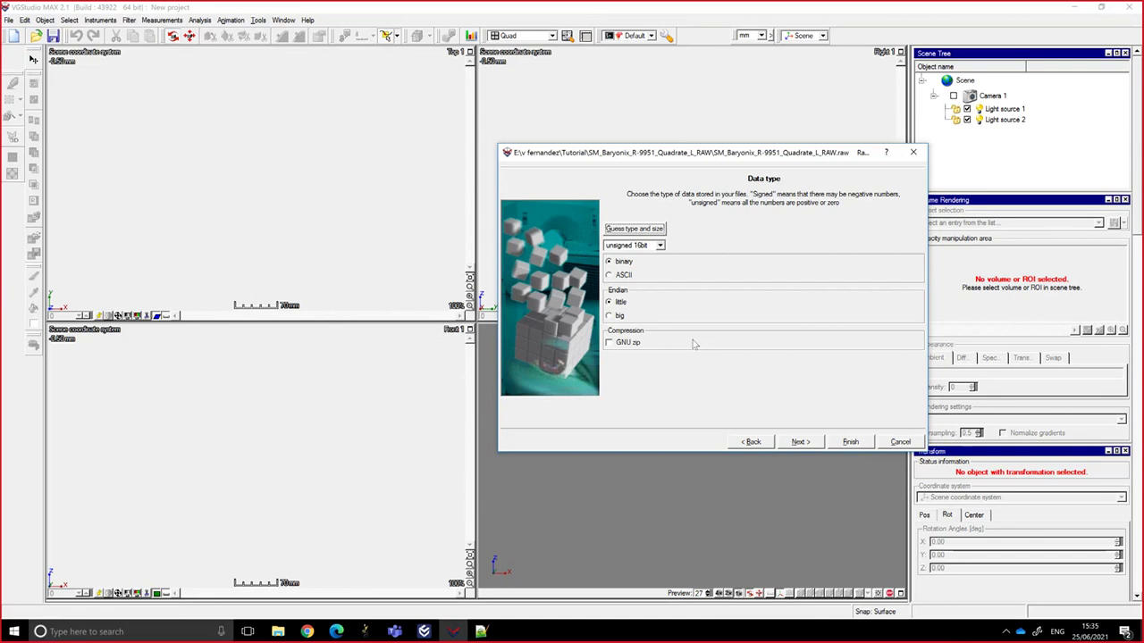
left_click(800, 442)
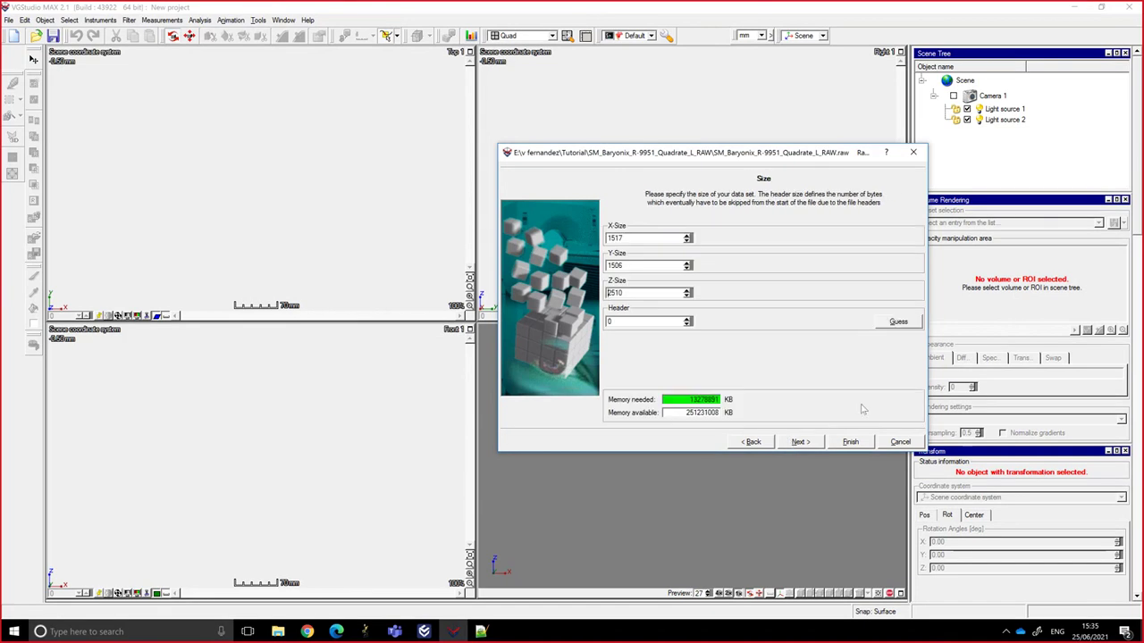
left_click(799, 442)
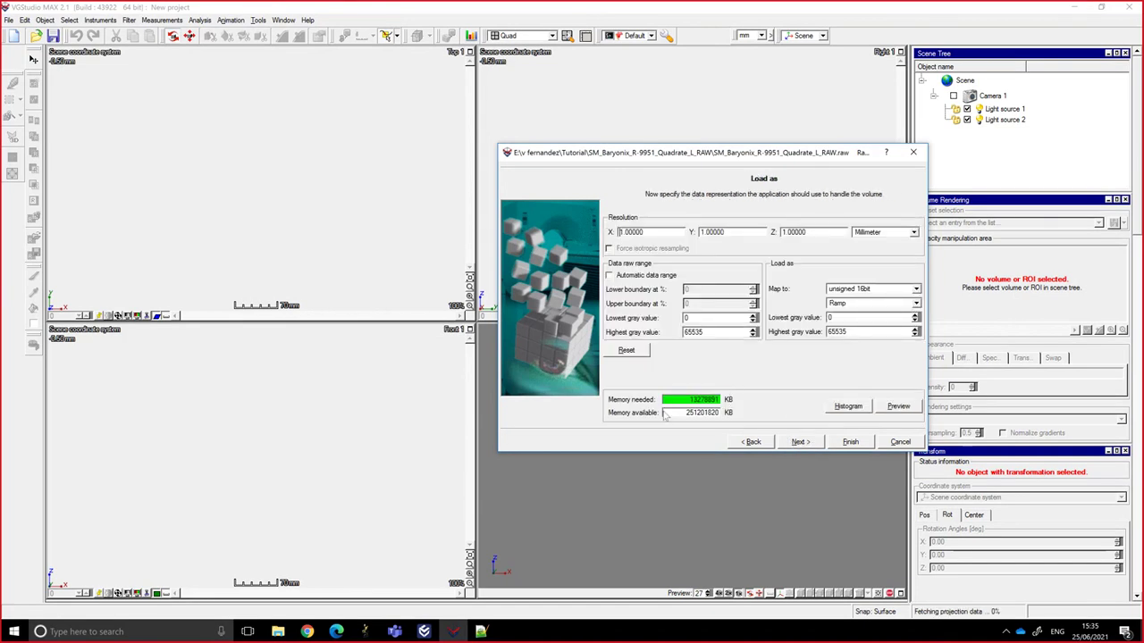
left_click(905, 409)
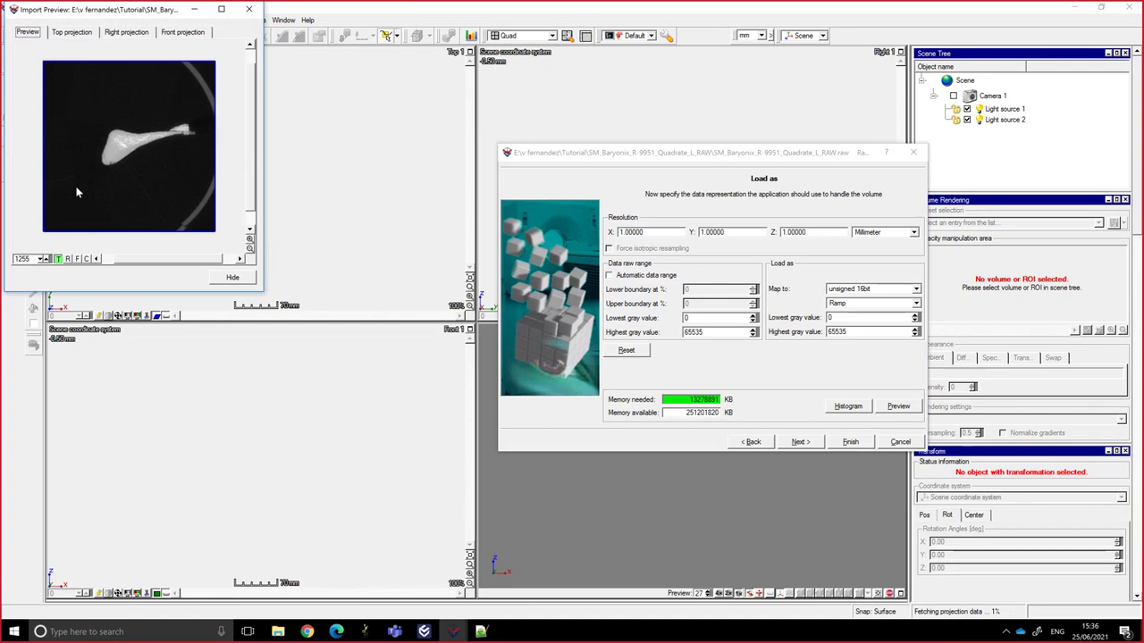
left_click(250, 9)
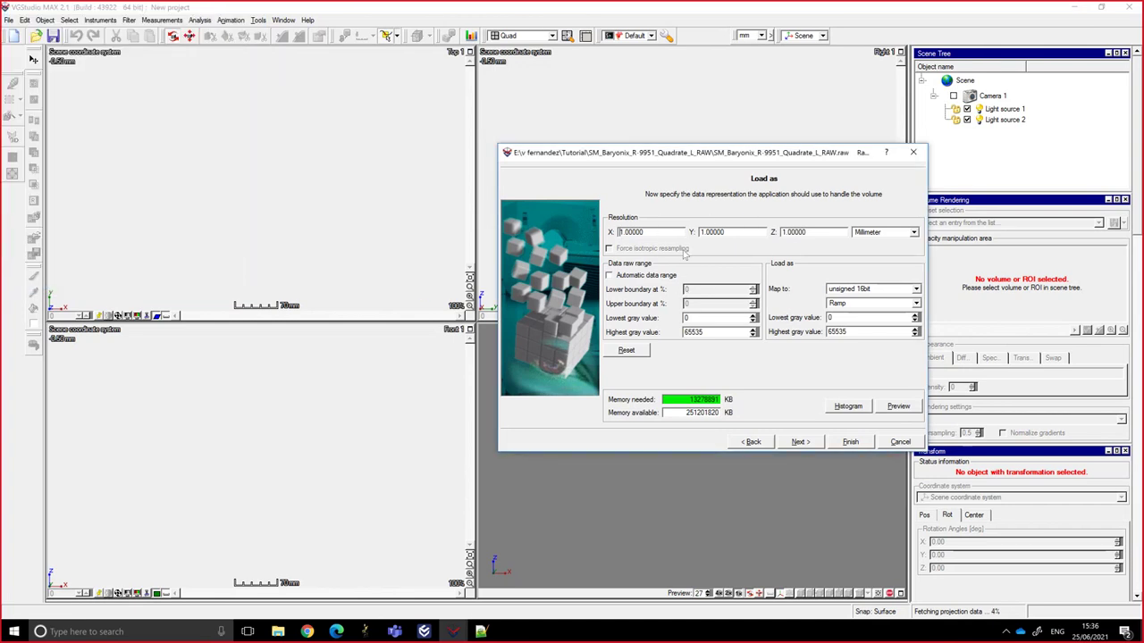
Copy the 0.073573 VoxelSizeX value from Notepad++ into the X, Y and Z resolution fields.
key("alt+Tab")
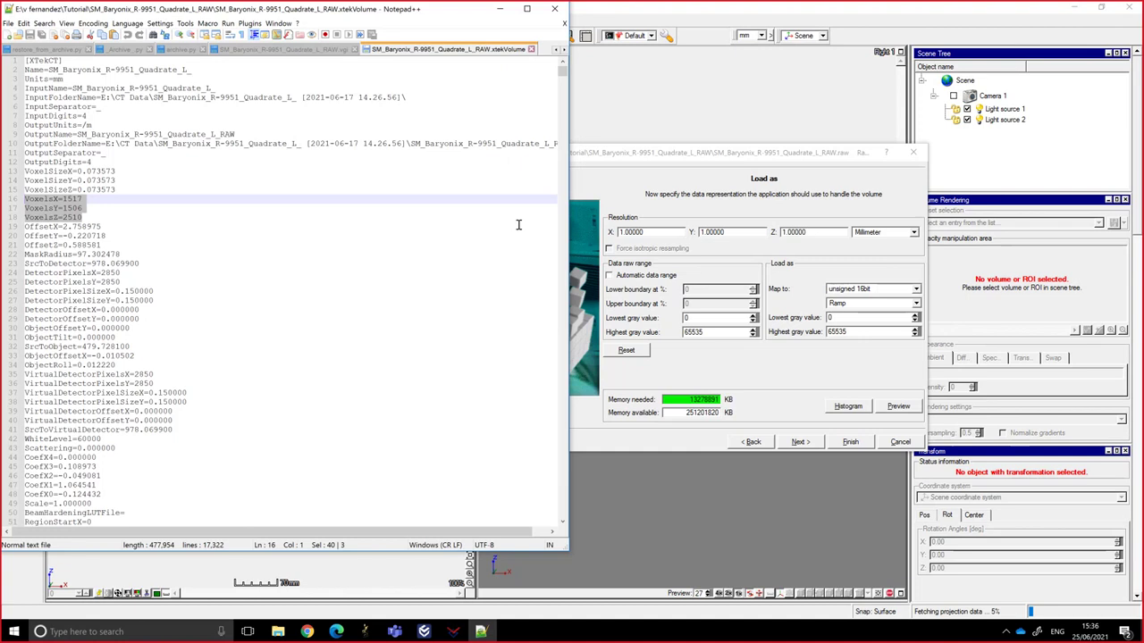
left_click(100, 171)
double_click(100, 171)
left_click_drag(115, 170, 79, 171)
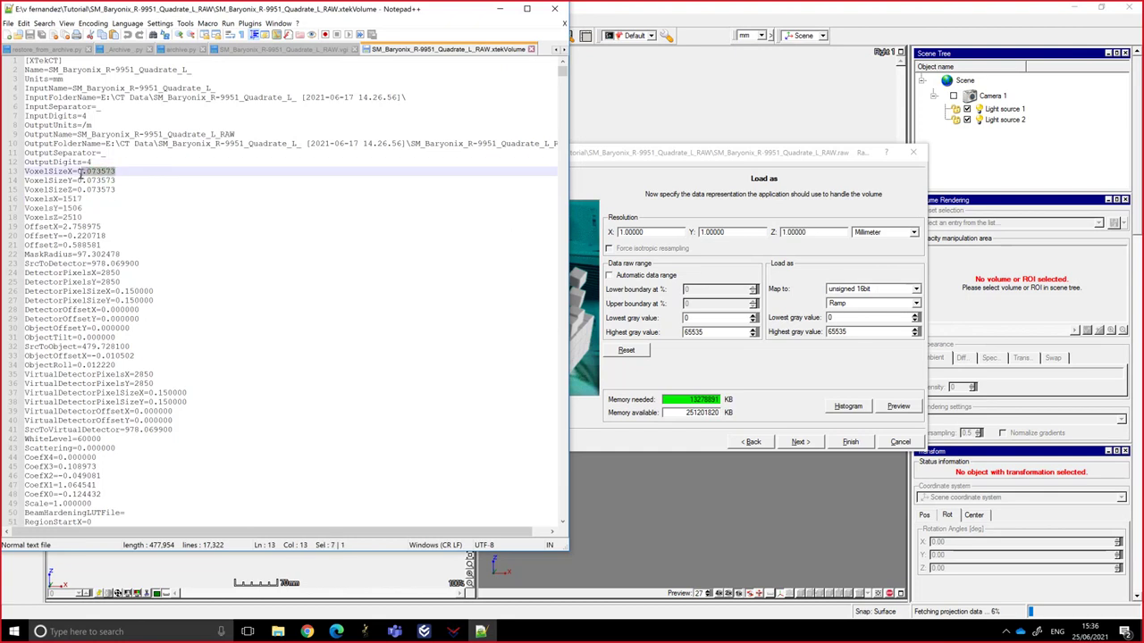
key("ctrl+c")
left_click(681, 219)
double_click(643, 231)
key("ctrl+v")
key("Tab")
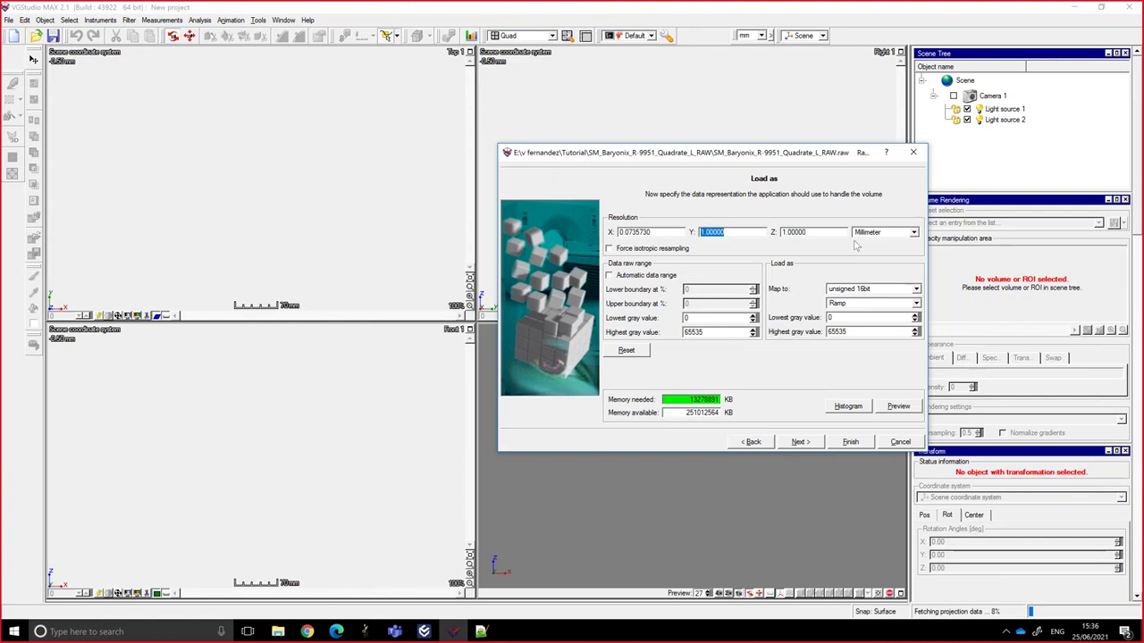
key("ctrl+v")
key("Tab")
key("ctrl+v")
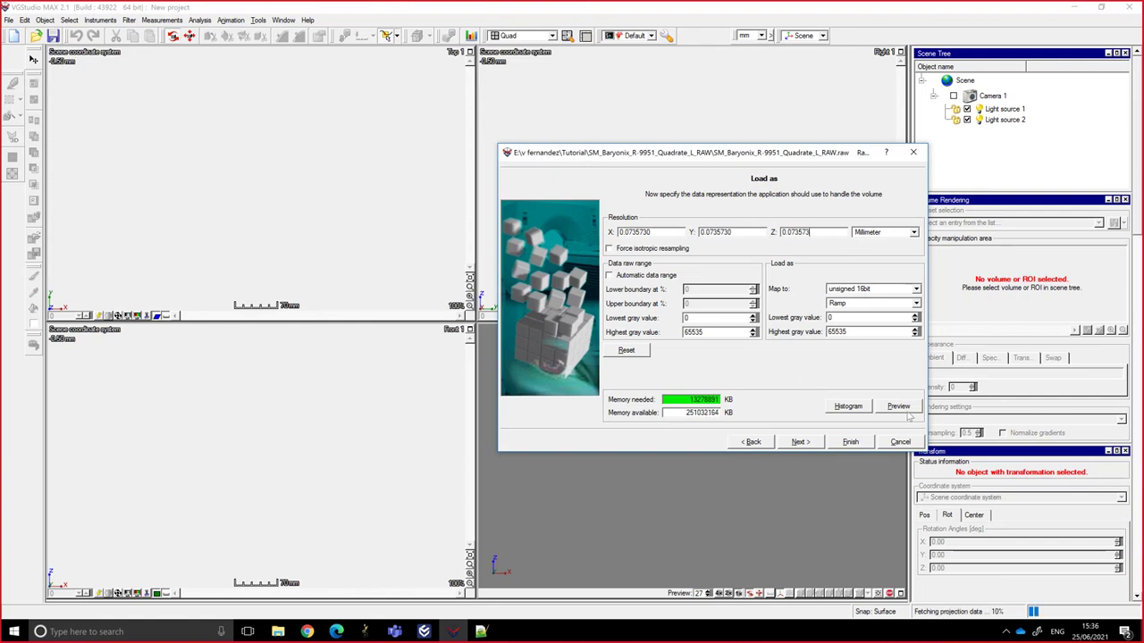
Enlarge the import preview and trim the crop box's top, bottom, right and left edges in the front projection.
left_click(900, 409)
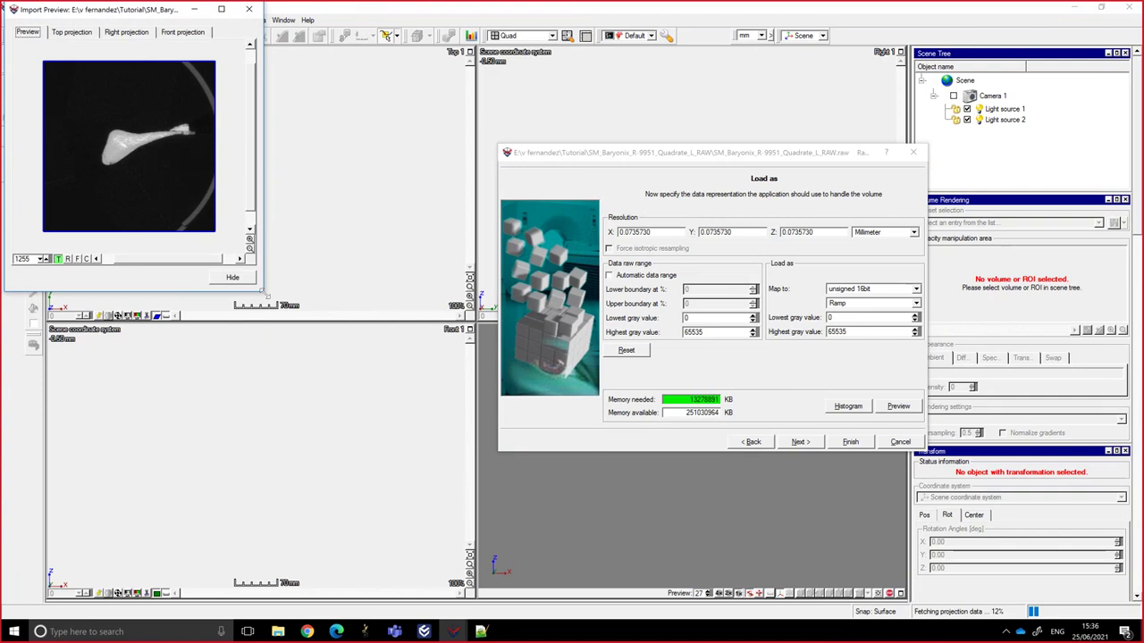
left_click_drag(262, 291, 594, 563)
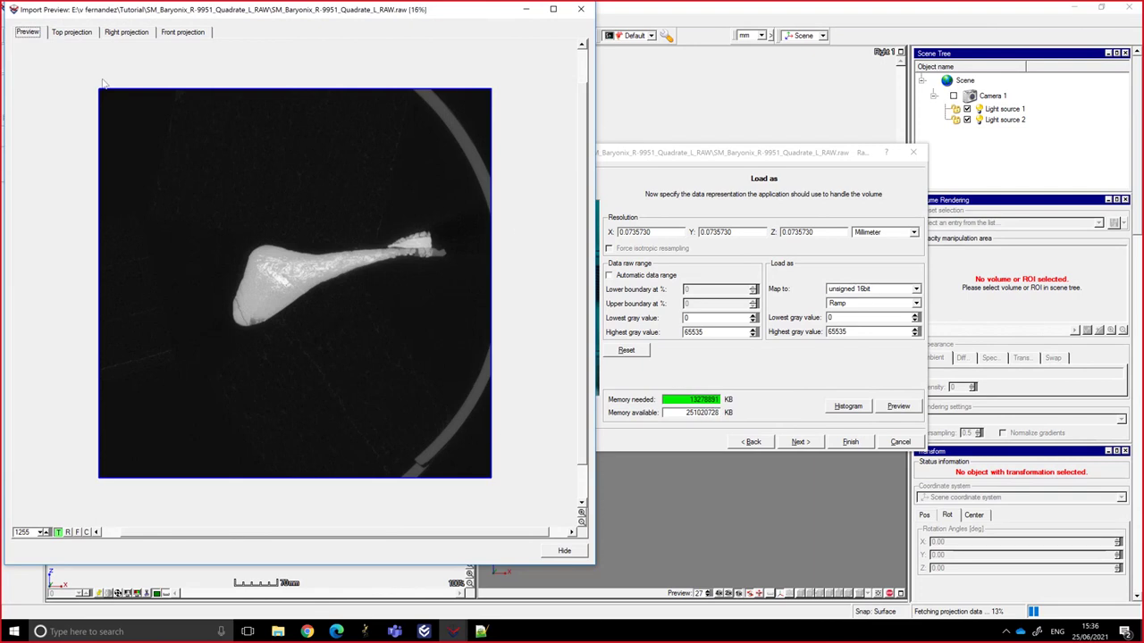
left_click(66, 33)
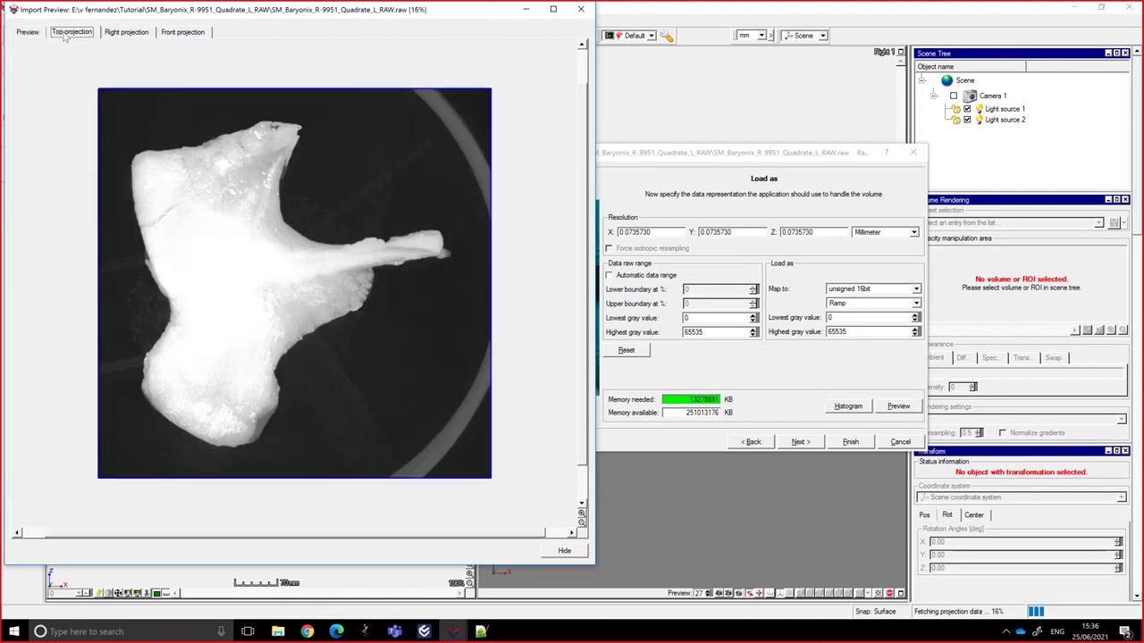
left_click(119, 33)
left_click(186, 33)
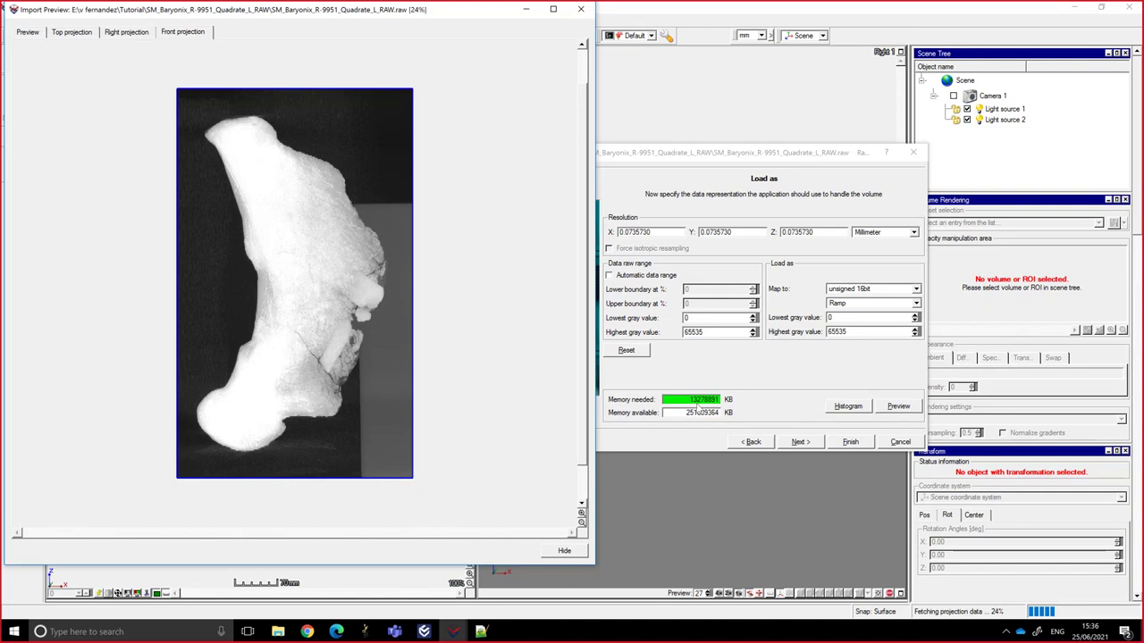
left_click_drag(308, 88, 309, 113)
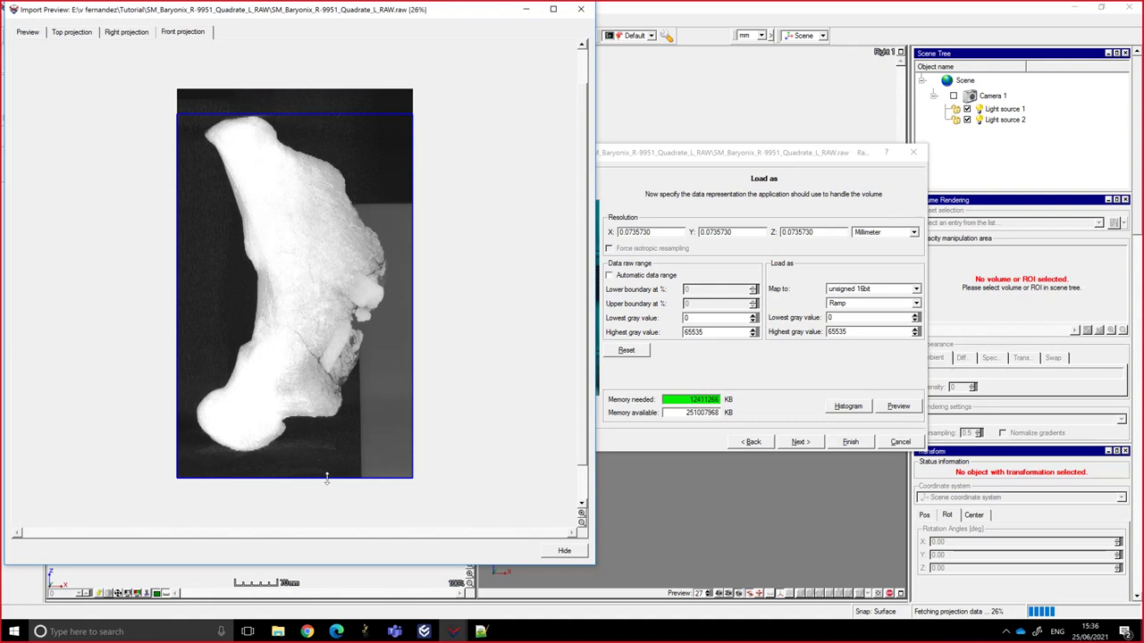
left_click_drag(326, 478, 326, 455)
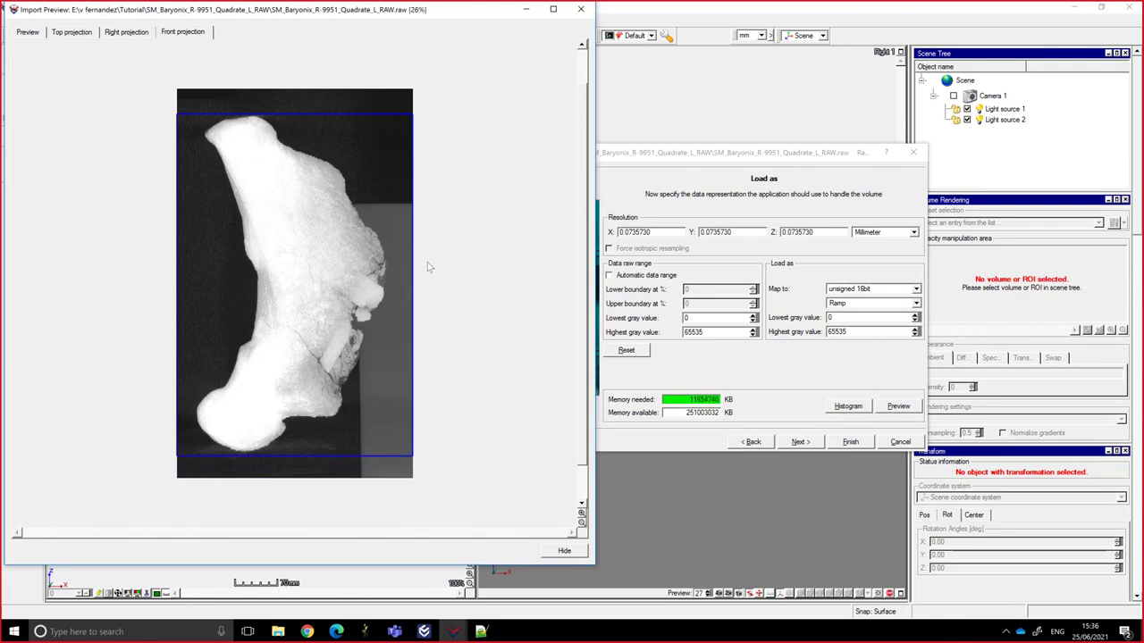
left_click_drag(412, 266, 390, 266)
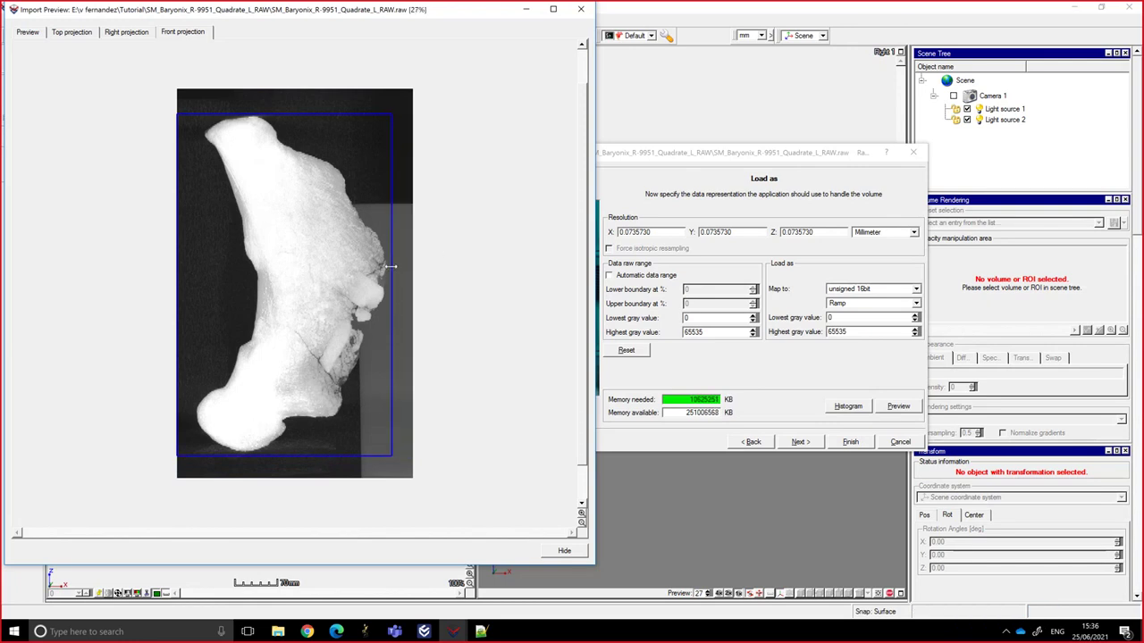
left_click_drag(177, 273, 186, 274)
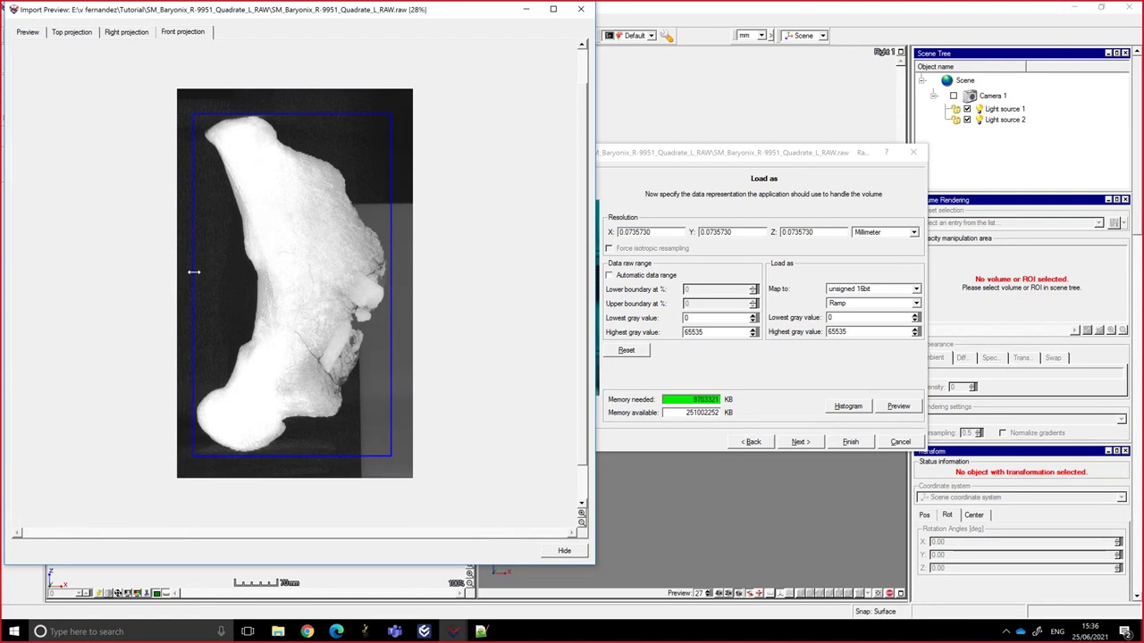
Tighten the front crop's right edge, trim the right-side projection's left and right edges, and hide the preview.
left_click(580, 514)
left_click(581, 514)
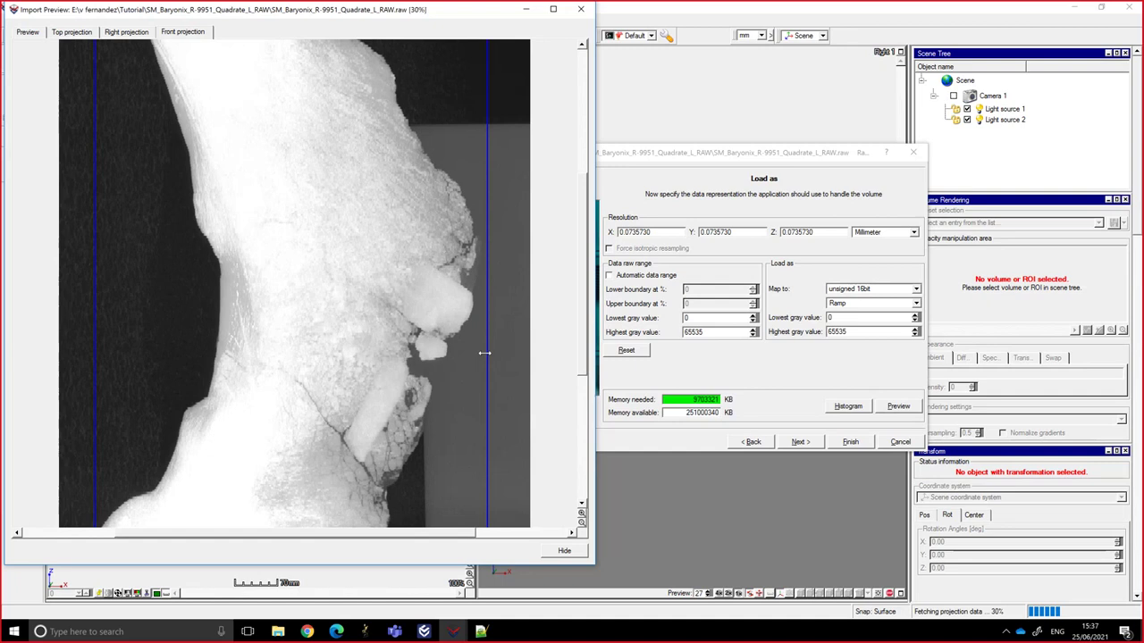
left_click_drag(485, 355, 483, 355)
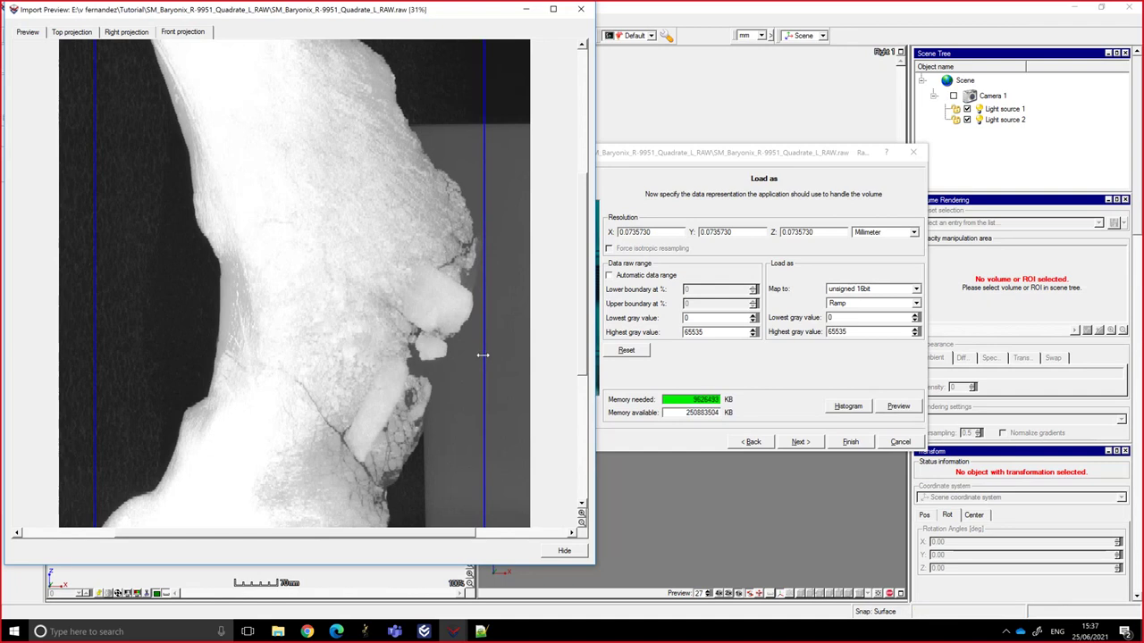
left_click(581, 522)
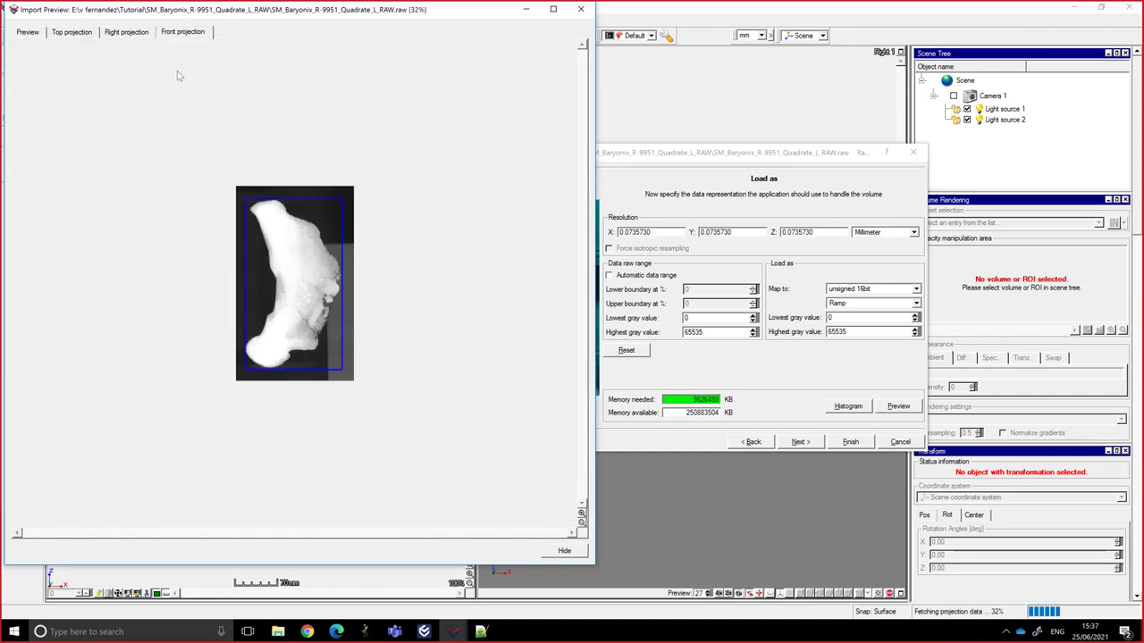
left_click(126, 33)
left_click_drag(414, 338, 395, 338)
left_click_drag(173, 342, 193, 344)
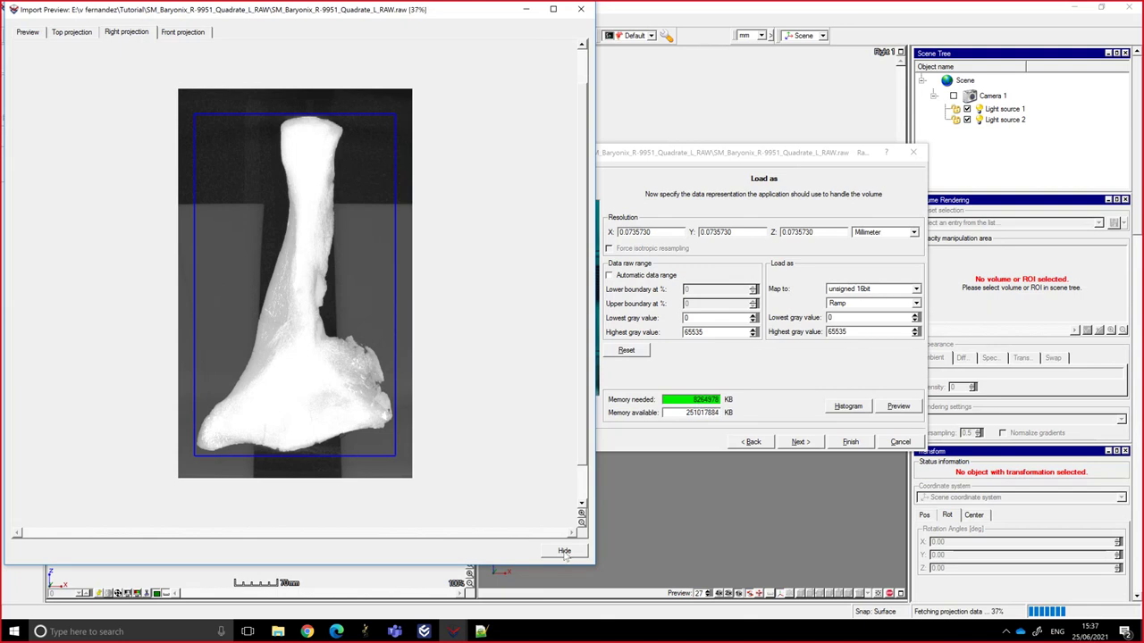
left_click(68, 32)
left_click(126, 32)
left_click(564, 550)
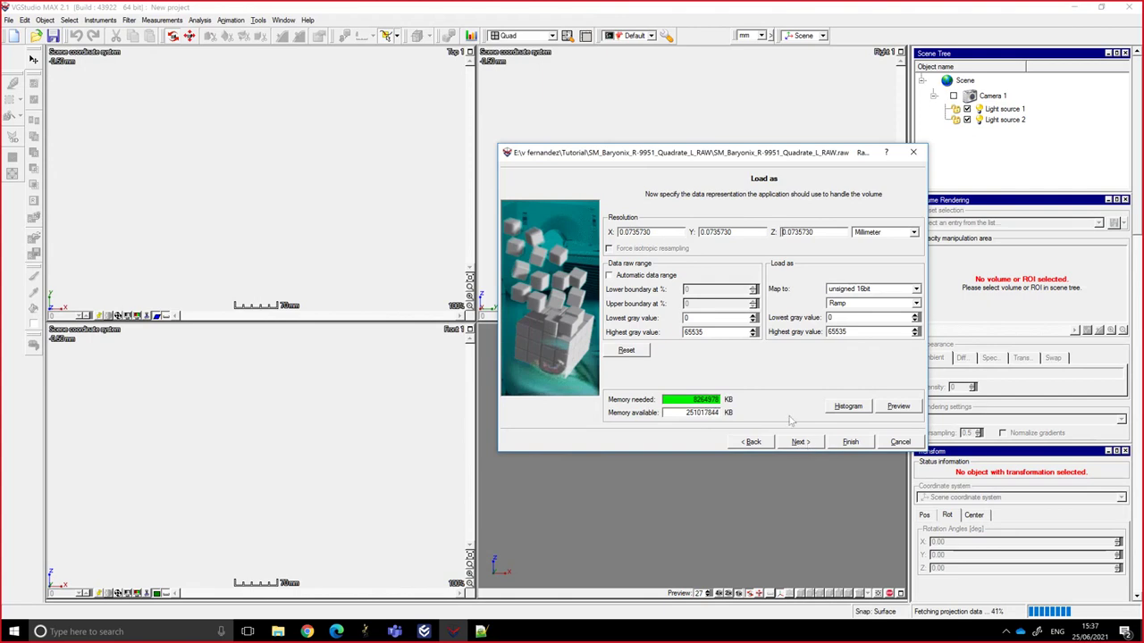
Advance through the region-of-interest and mirroring pages, leaving Mirror X off.
left_click(800, 442)
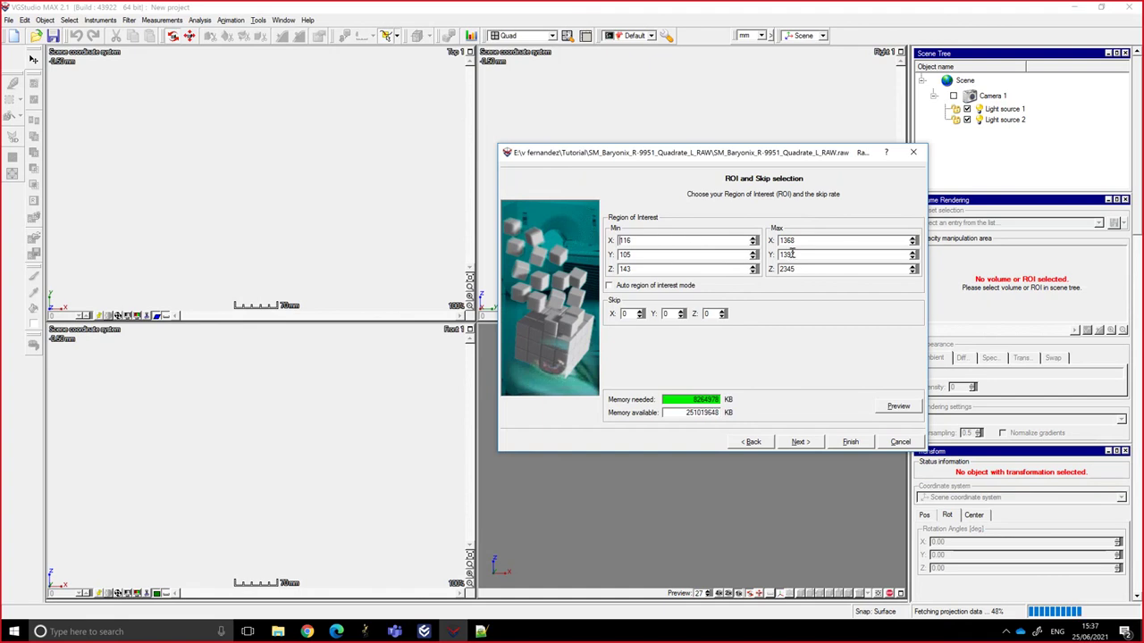
left_click(800, 442)
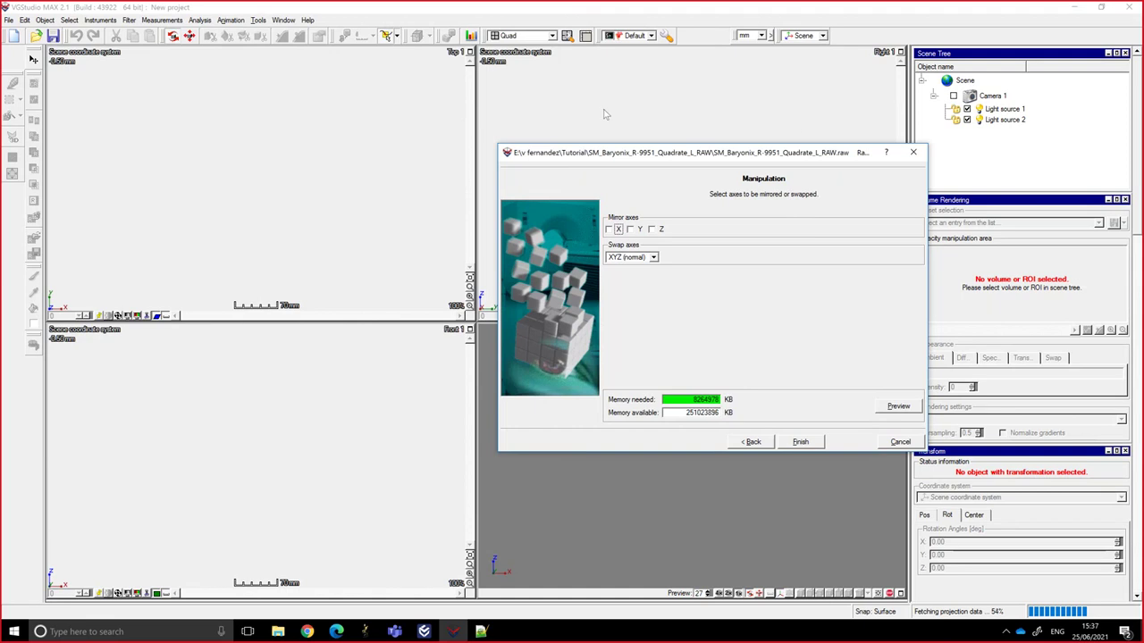
left_click(608, 228)
left_click(609, 229)
Close the raw wizard and start a VGI import of SM_Baryonix_R-9951_Quadrate_L_RAW.vgi, advancing to Load as.
left_click(902, 443)
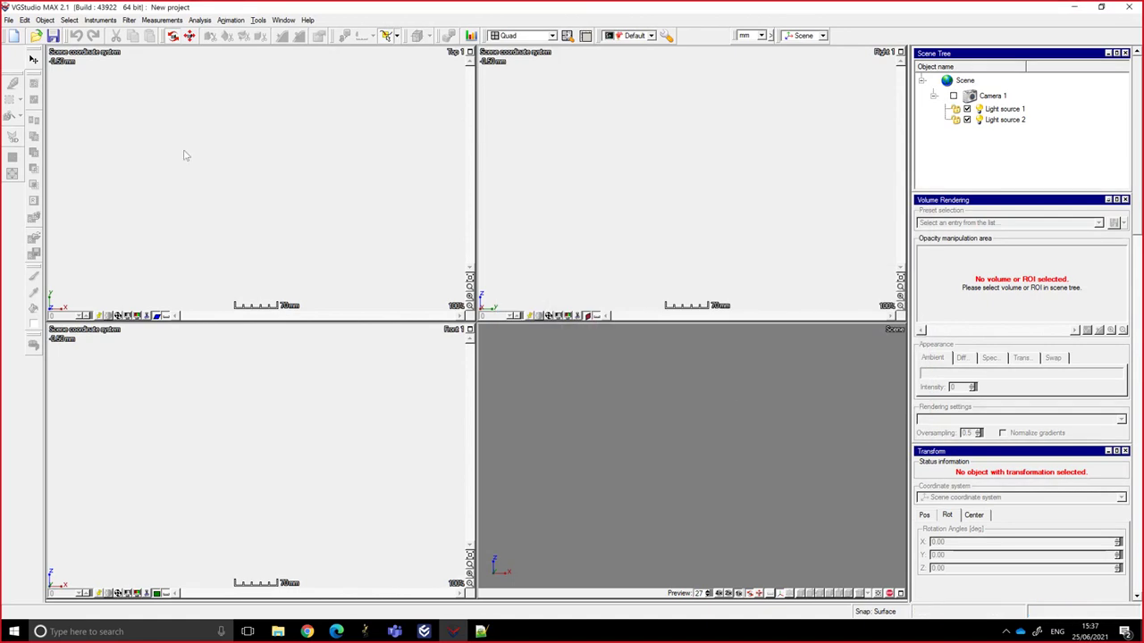
left_click(9, 20)
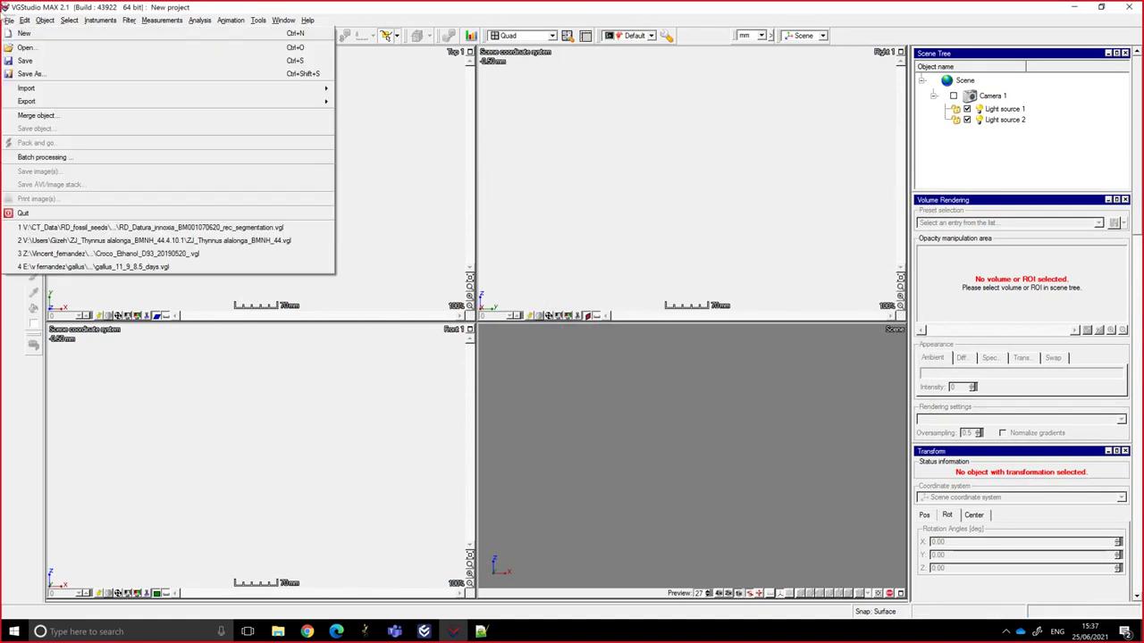
mouse_move(40, 88)
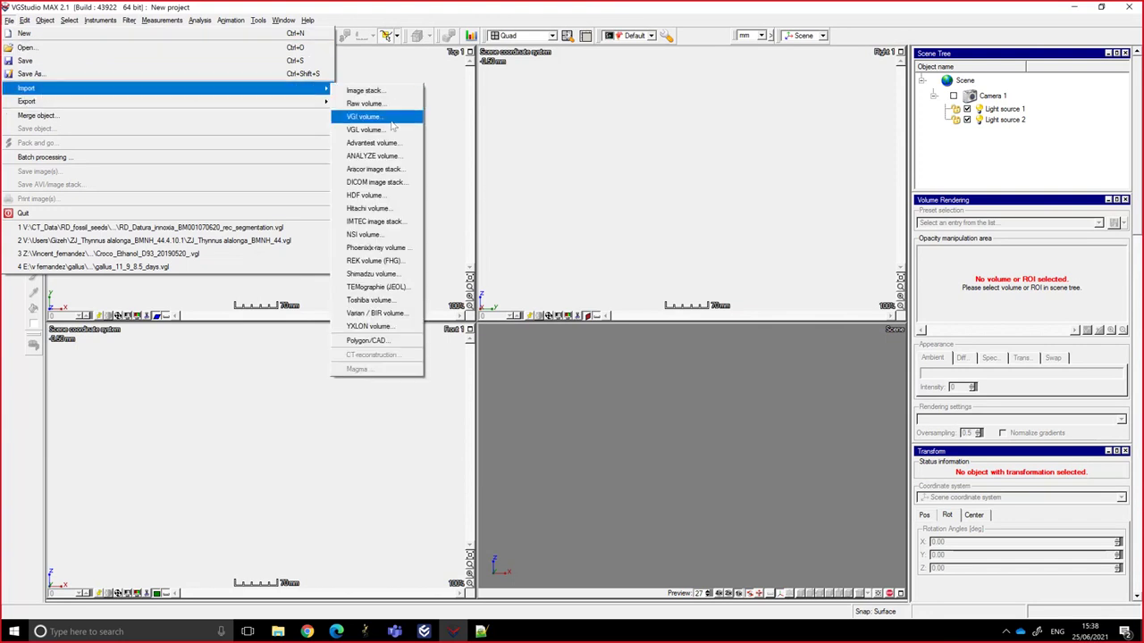
left_click(390, 118)
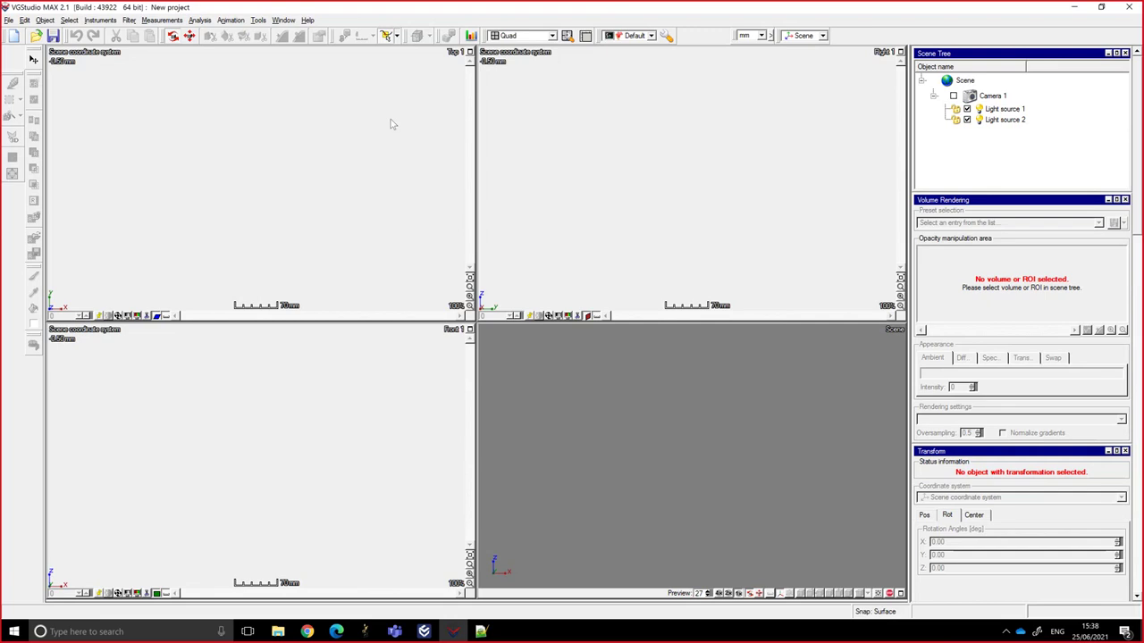
left_click(752, 427)
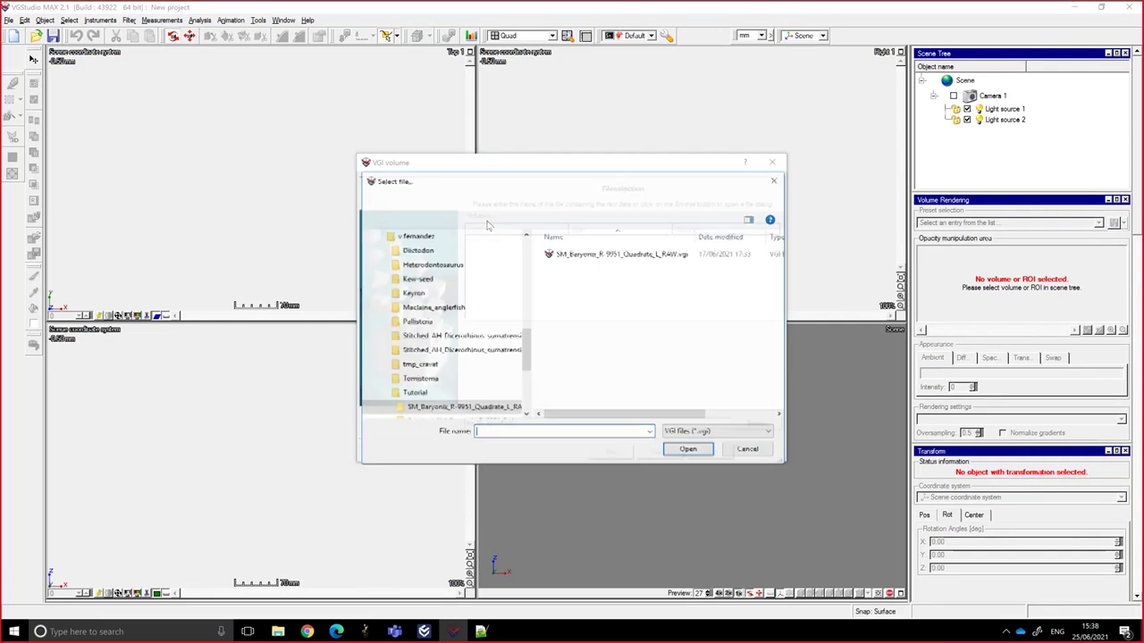
left_click(622, 255)
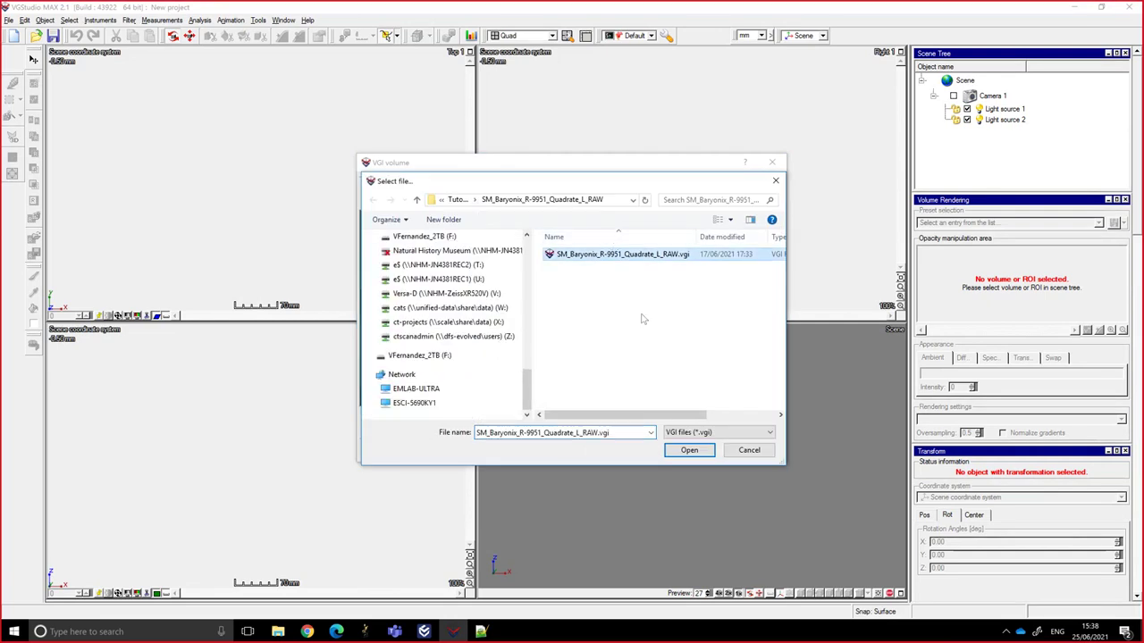
left_click(689, 449)
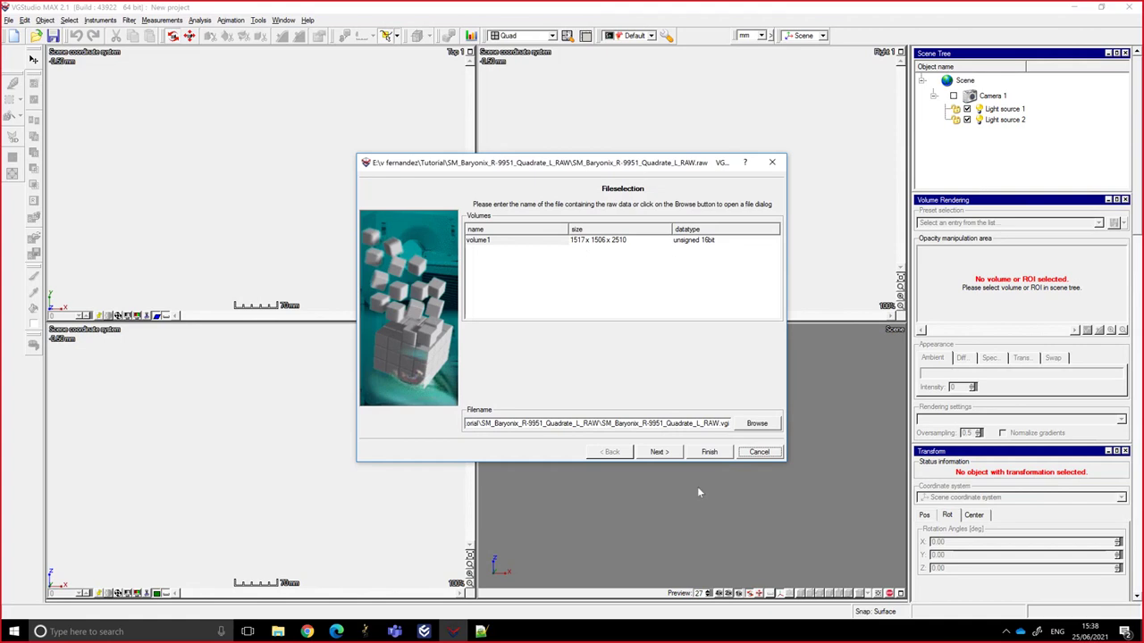
left_click(659, 452)
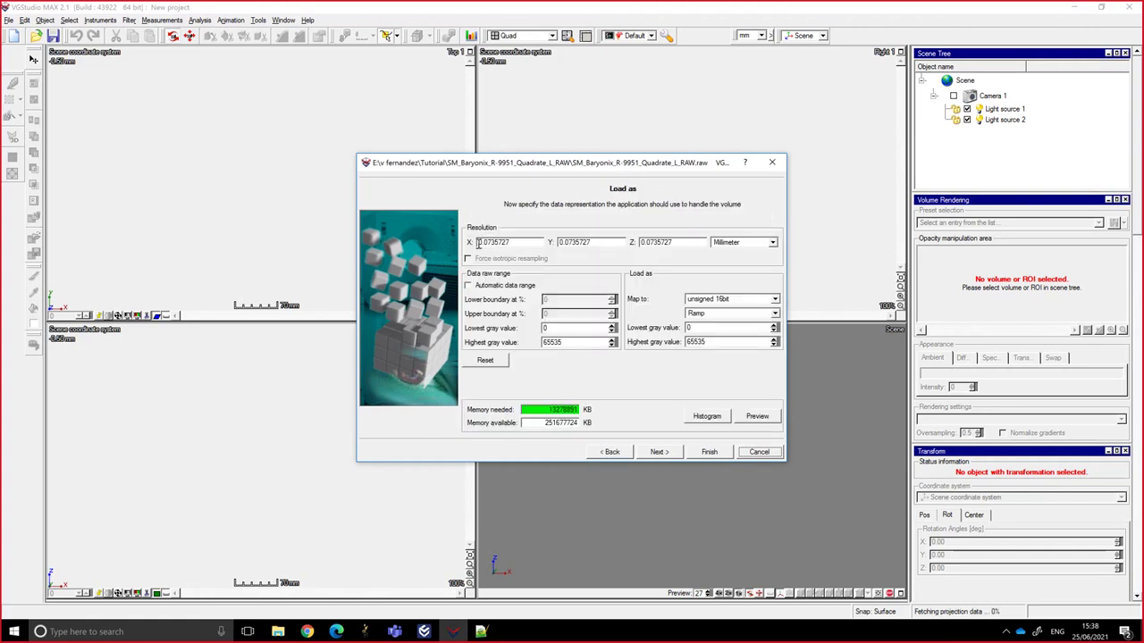
Enlarge the import preview and trim the crop box's bottom, left, right and top edges in the Top projection.
left_click(757, 418)
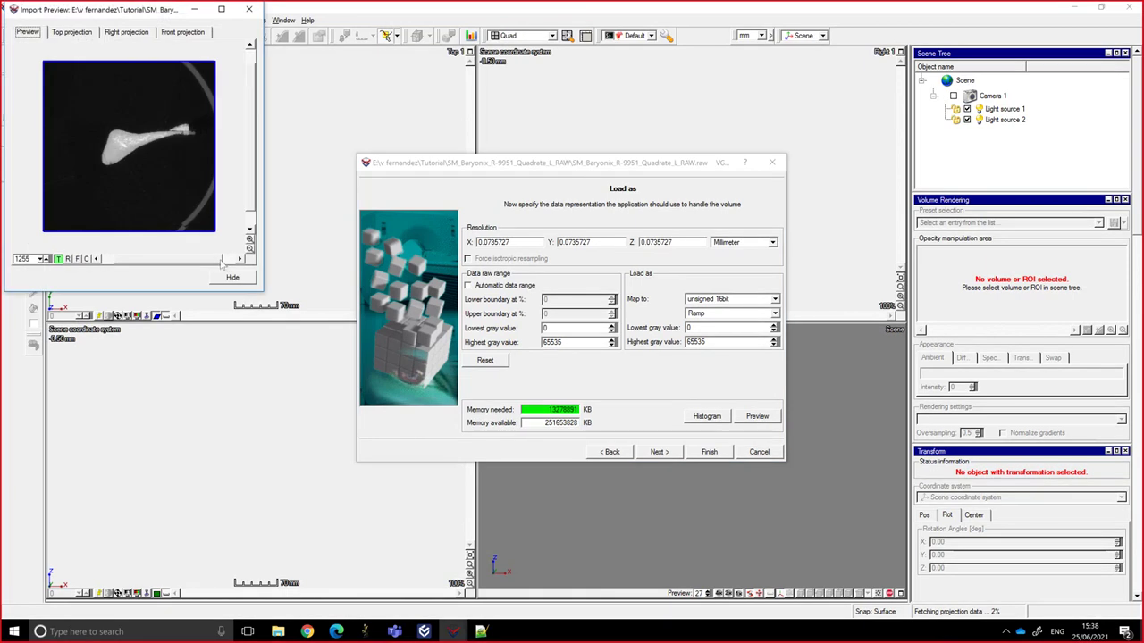
left_click_drag(257, 292, 464, 533)
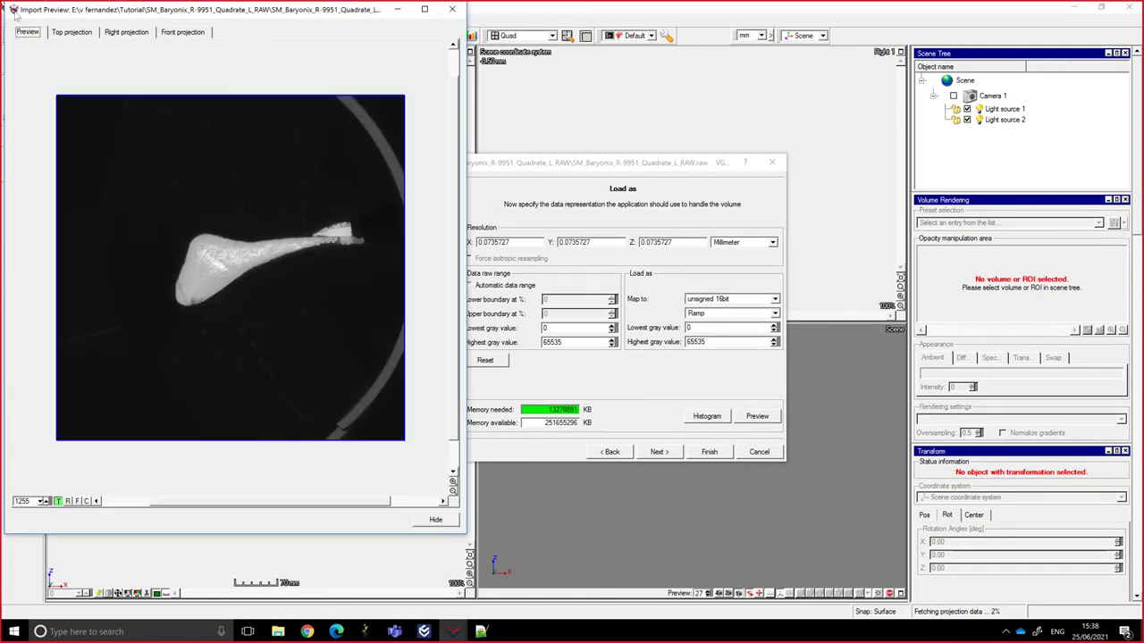
left_click(78, 33)
left_click_drag(198, 440, 204, 417)
left_click_drag(60, 267, 69, 266)
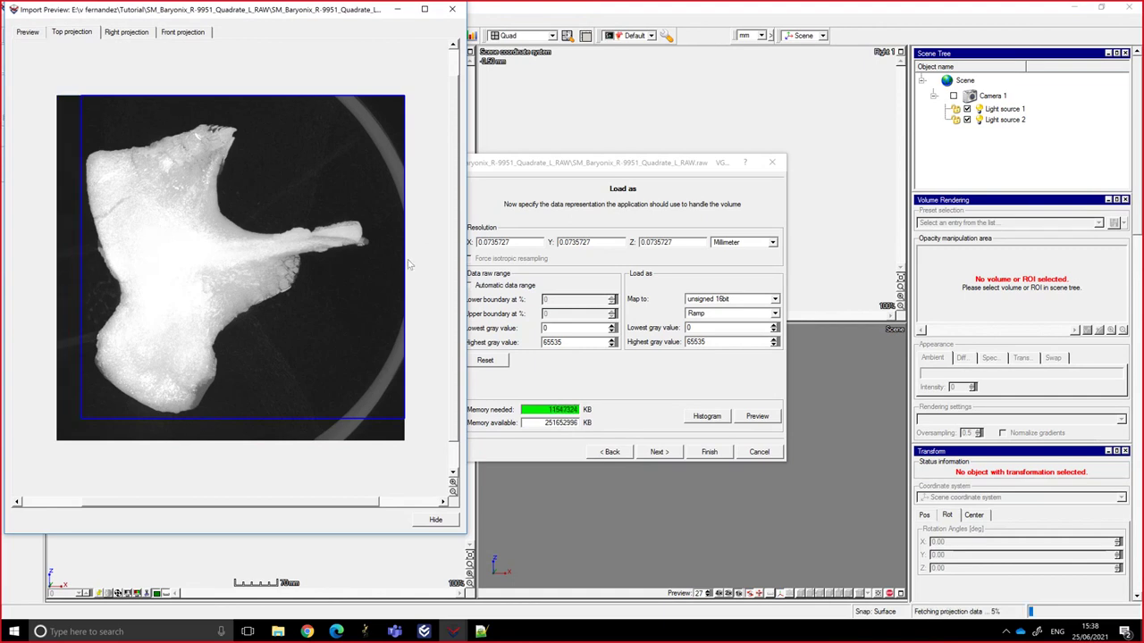
left_click_drag(393, 263, 373, 266)
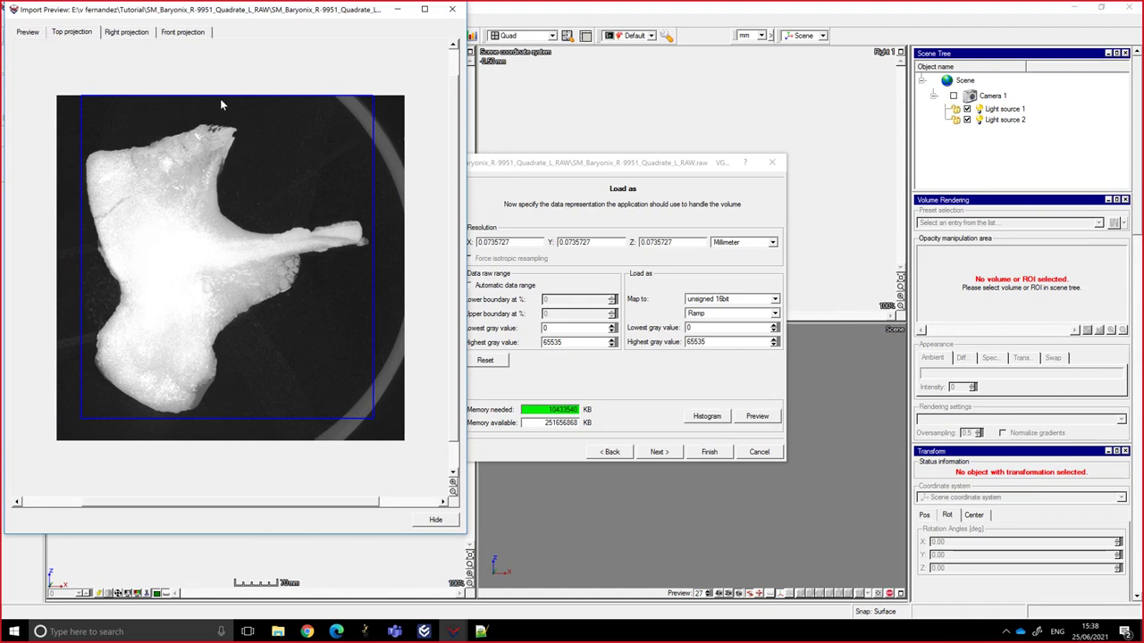
left_click_drag(224, 99, 230, 119)
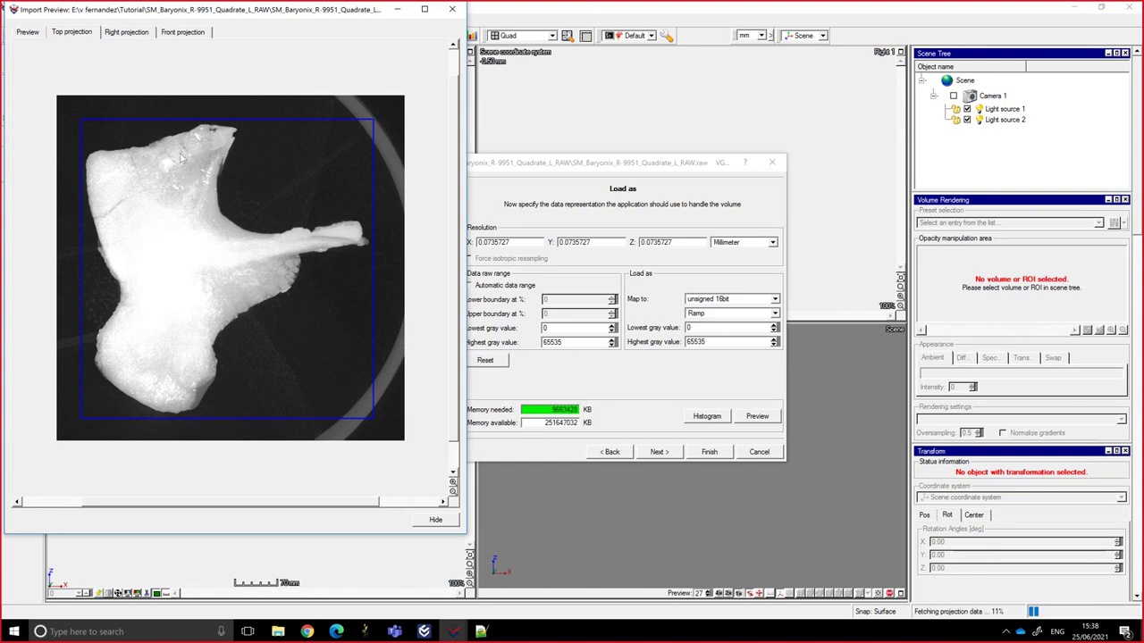
Trim the crop box's top and bottom edges in the Front projection and hide the preview.
left_click(182, 32)
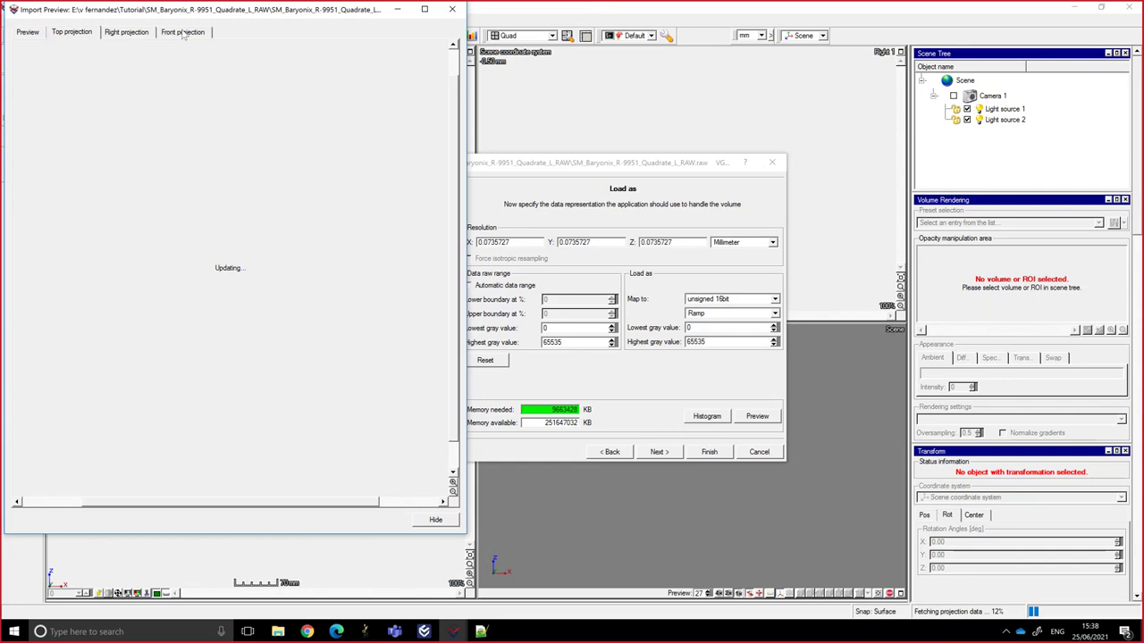
left_click_drag(229, 85, 234, 107)
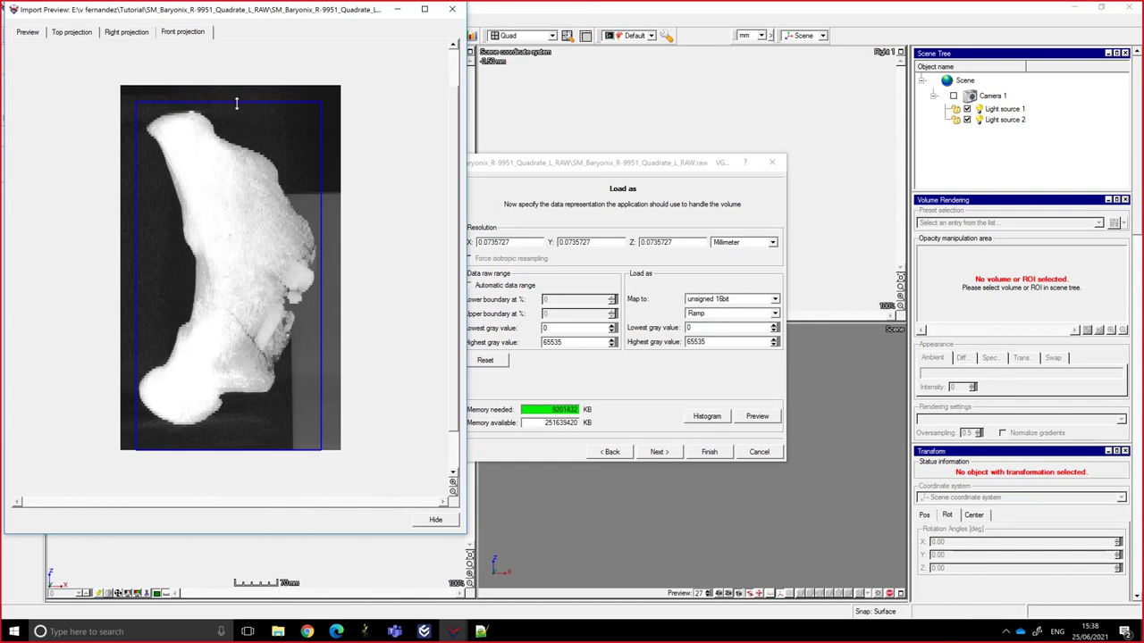
left_click_drag(232, 450, 234, 429)
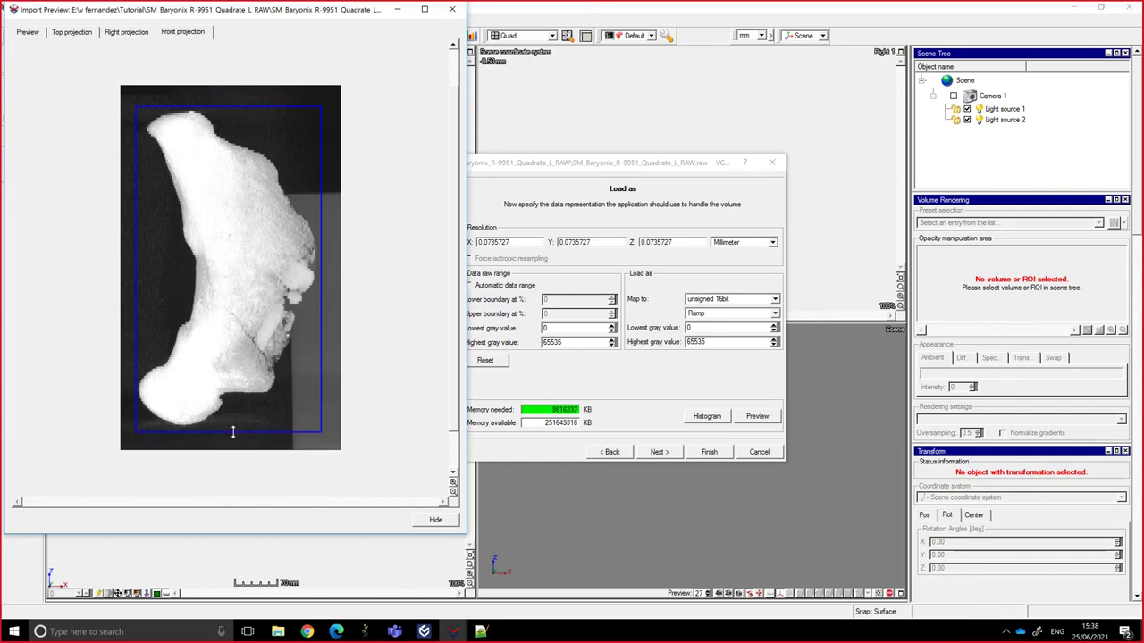
left_click(435, 519)
Finish importing the cropped VGI volume and switch to the VGSTUDIO MAX 3.4.5 window.
left_click(710, 452)
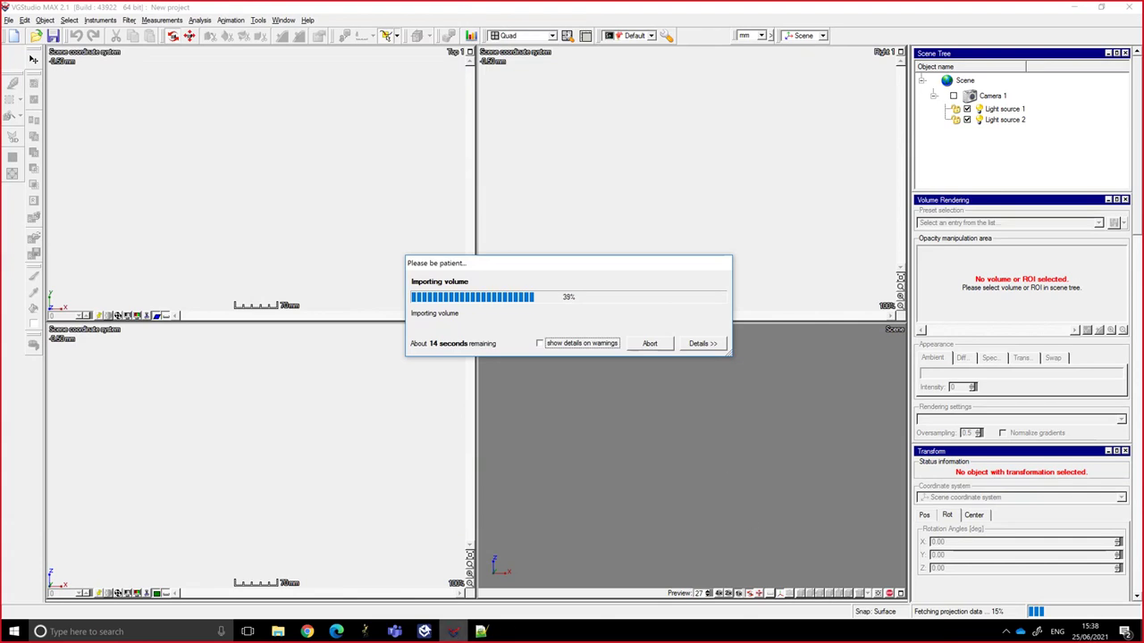
left_click(425, 633)
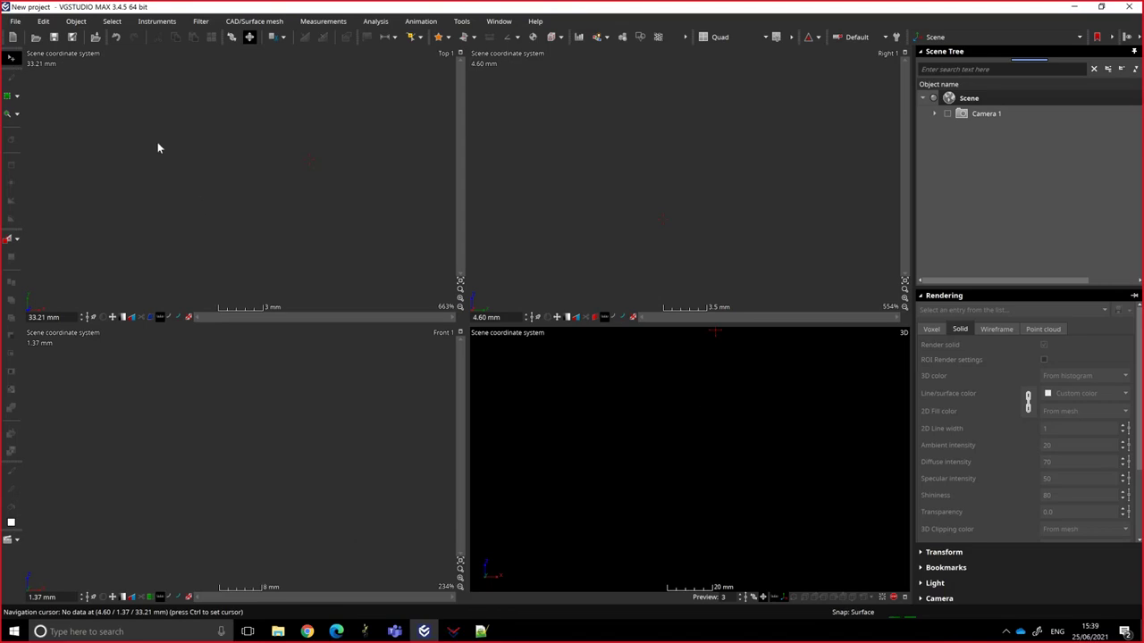
left_click(15, 22)
mouse_move(110, 133)
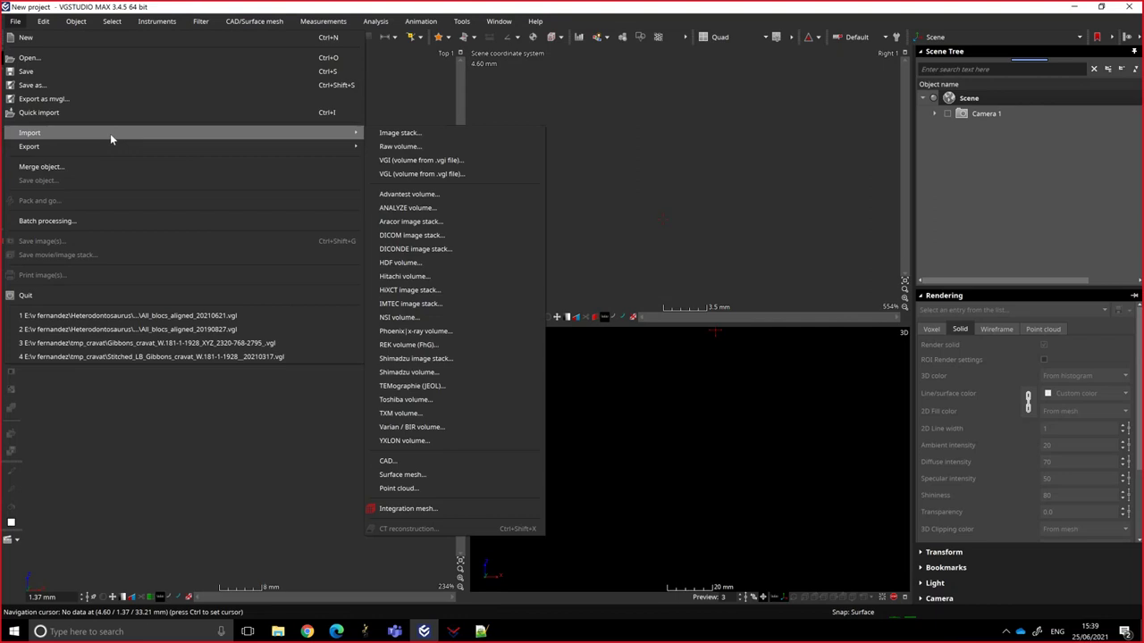
left_click(482, 160)
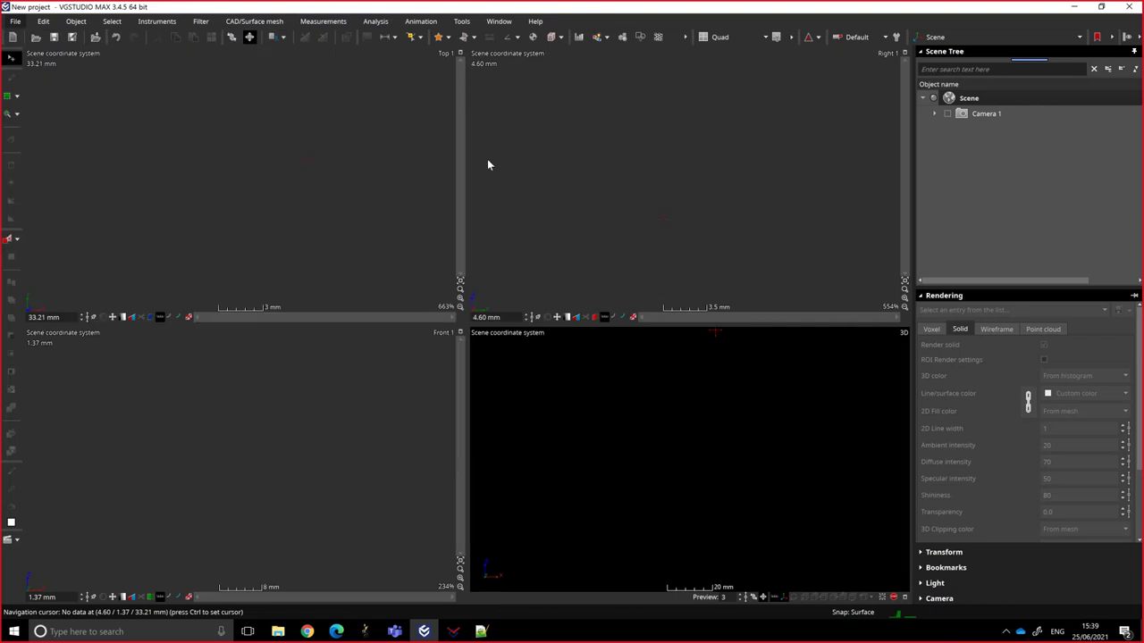
left_click(768, 448)
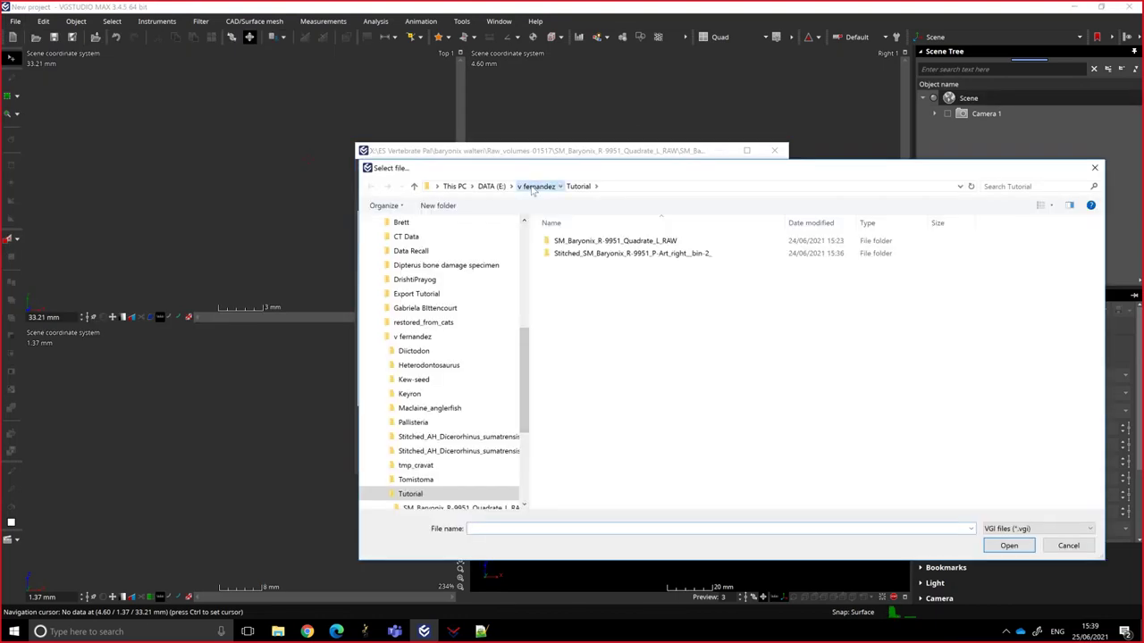
left_click(536, 185)
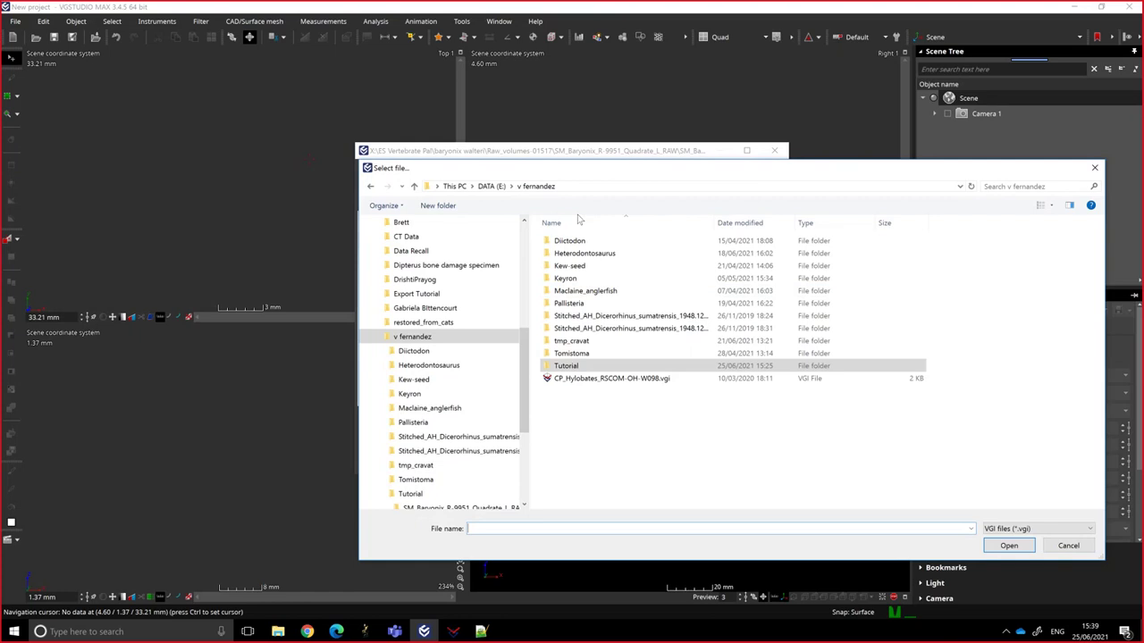
double_click(587, 364)
double_click(607, 254)
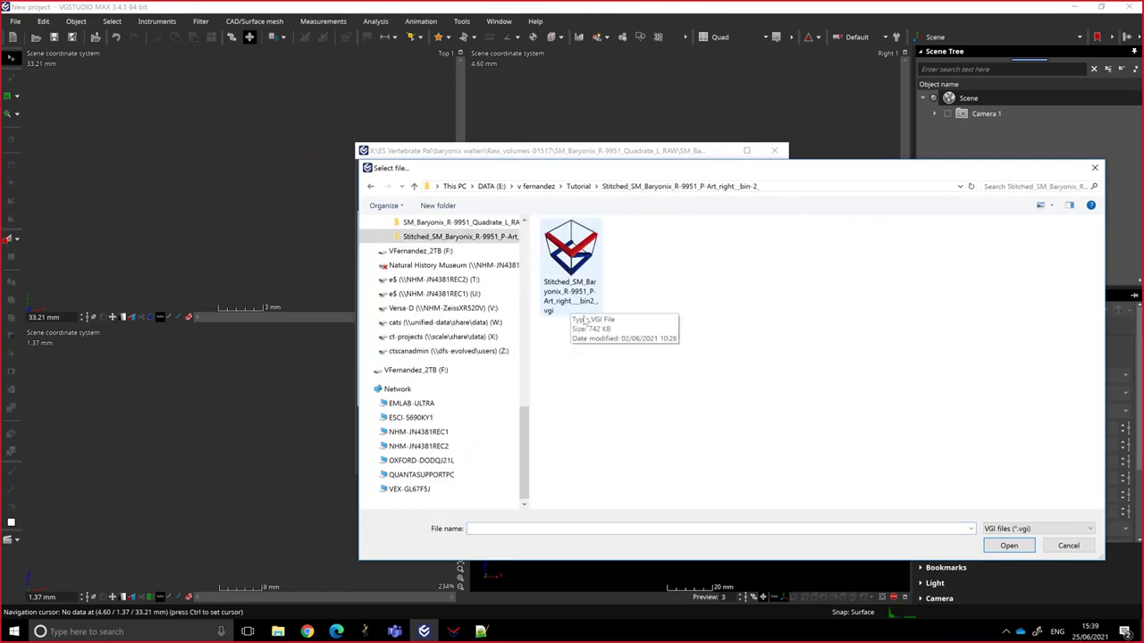
left_click(1084, 548)
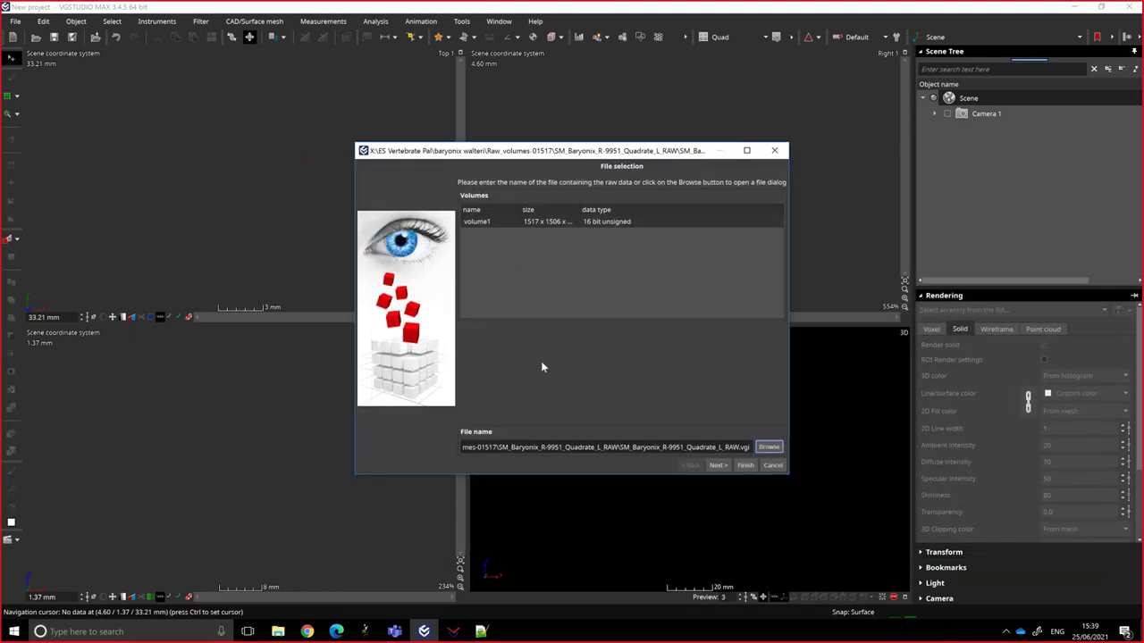
left_click(773, 465)
Start a new image stack import, clearing the slice list and setting the file type to TIFF images.
left_click(15, 20)
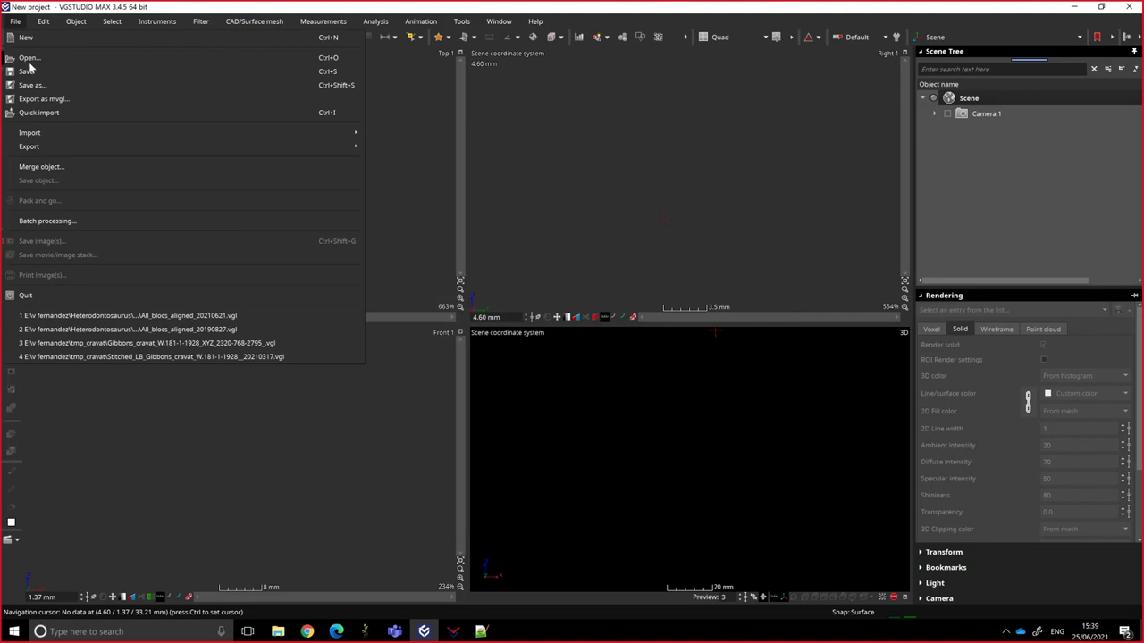
mouse_move(354, 131)
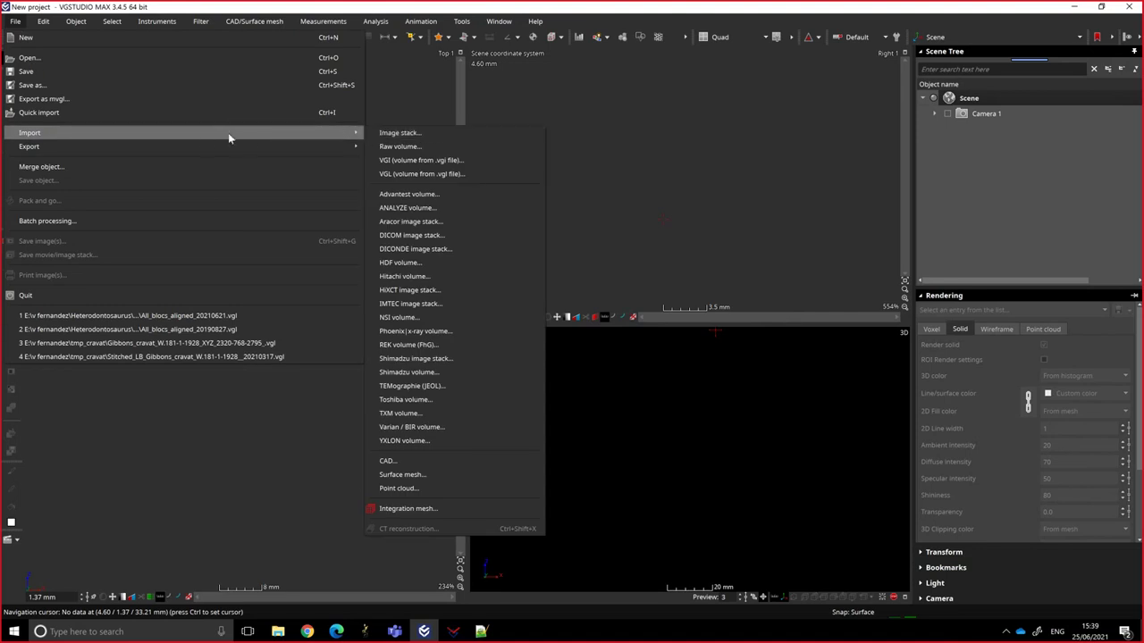
left_click(399, 134)
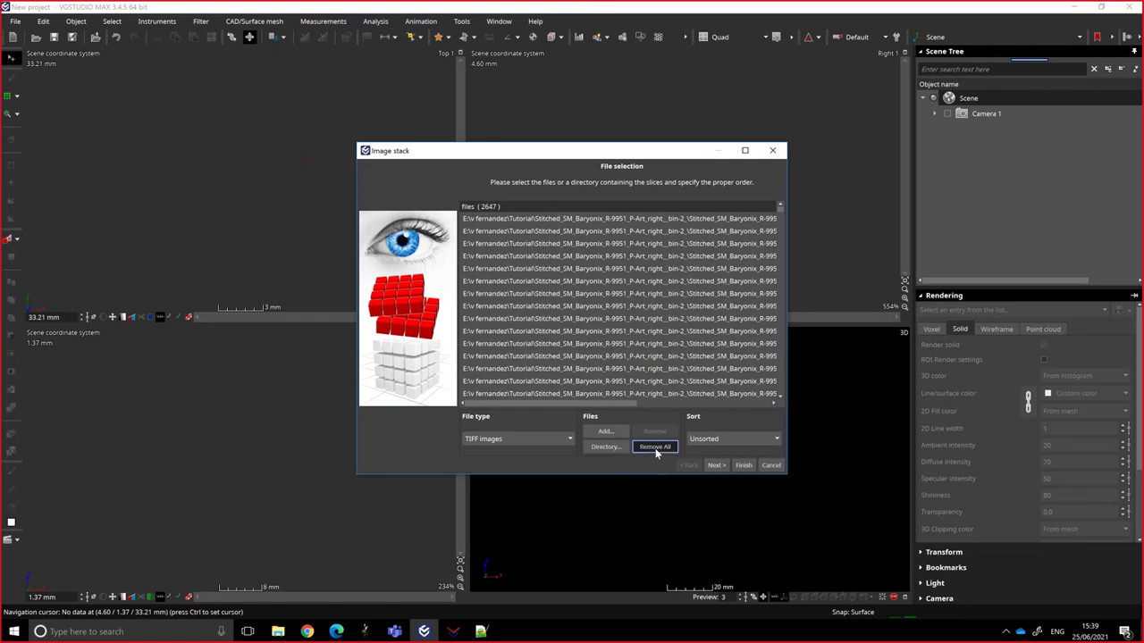
left_click(655, 447)
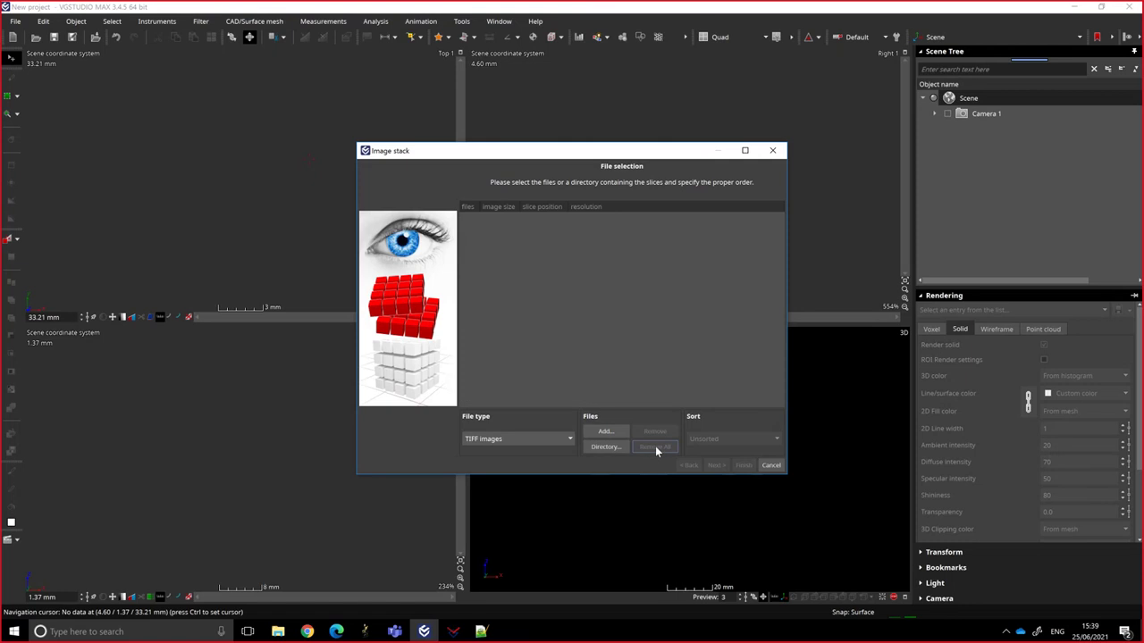
left_click(553, 439)
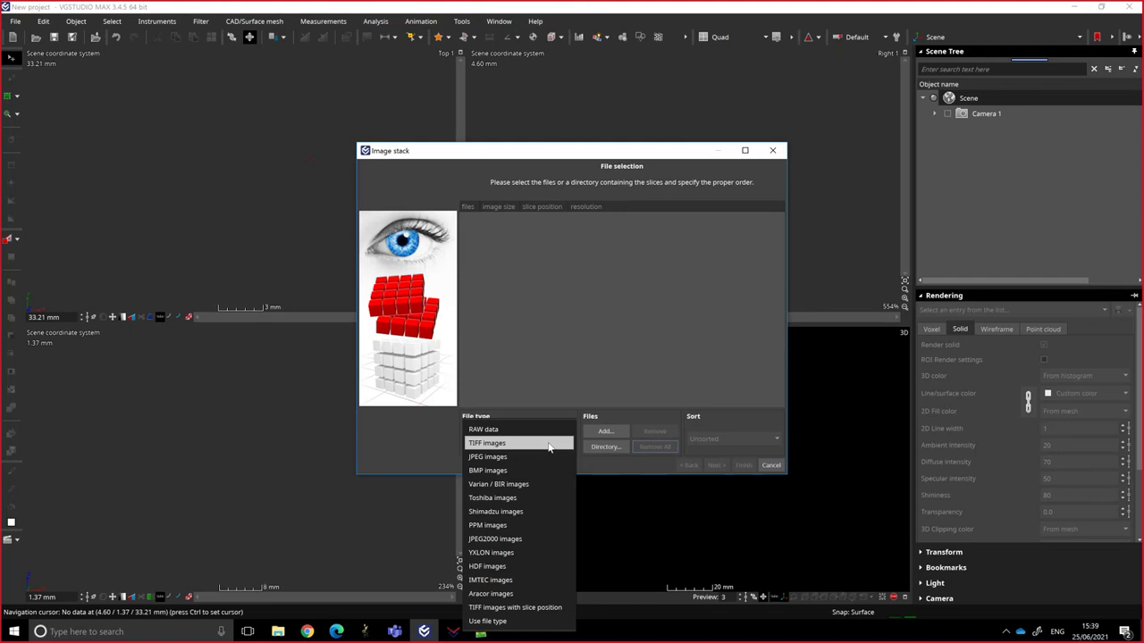
left_click(550, 443)
Add the 2647 slices from the Stitched folder and advance to the Load as settings.
left_click(607, 448)
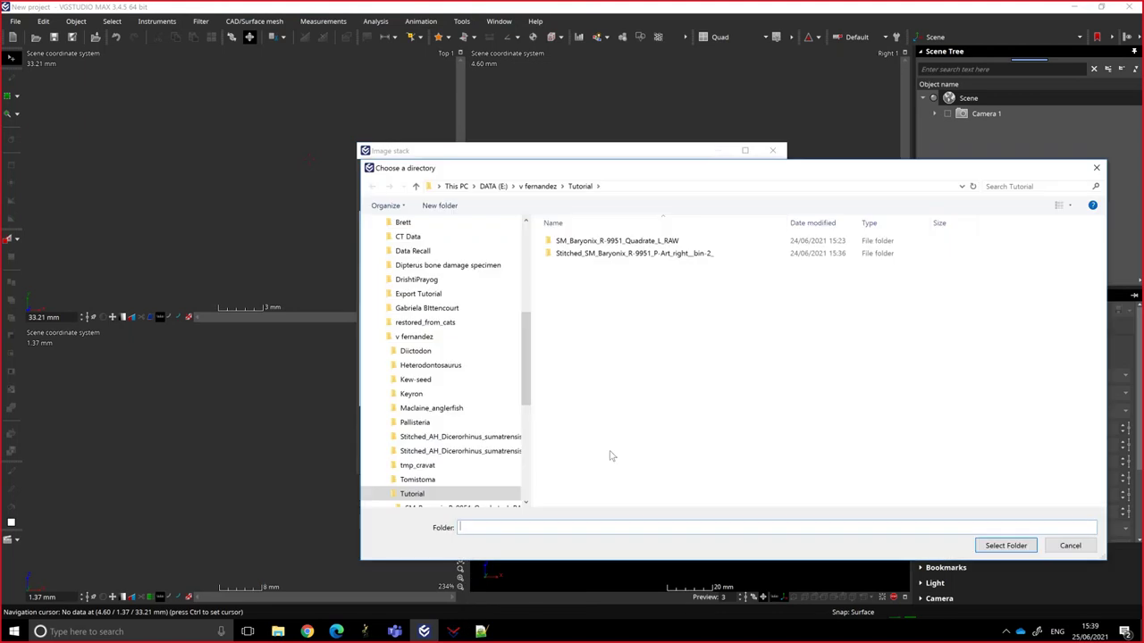
left_click(623, 257)
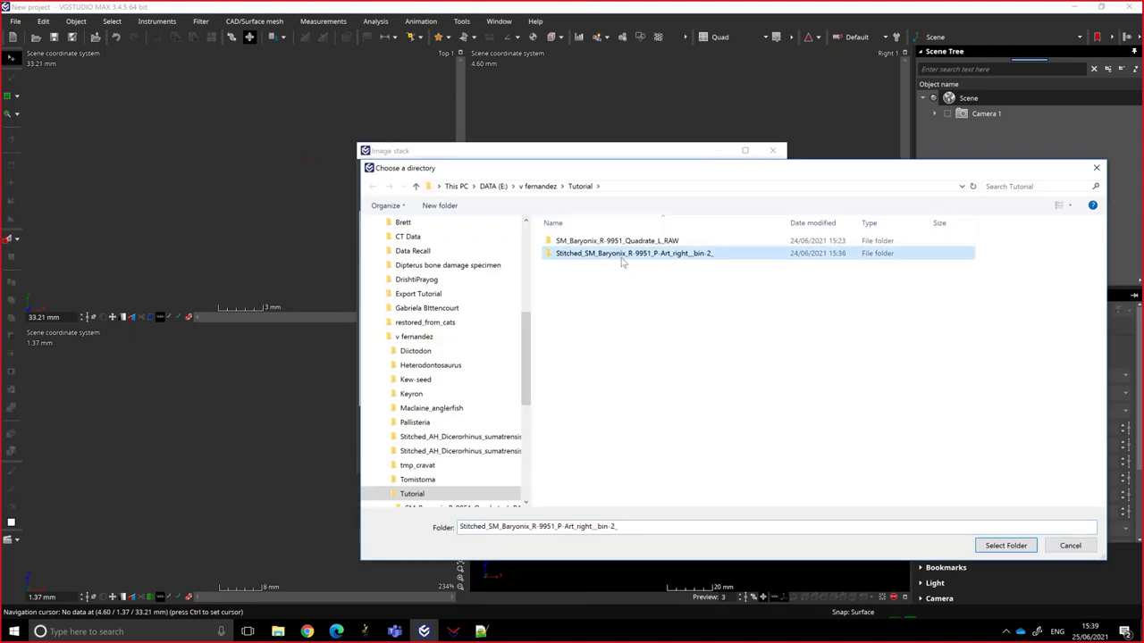
left_click(1004, 545)
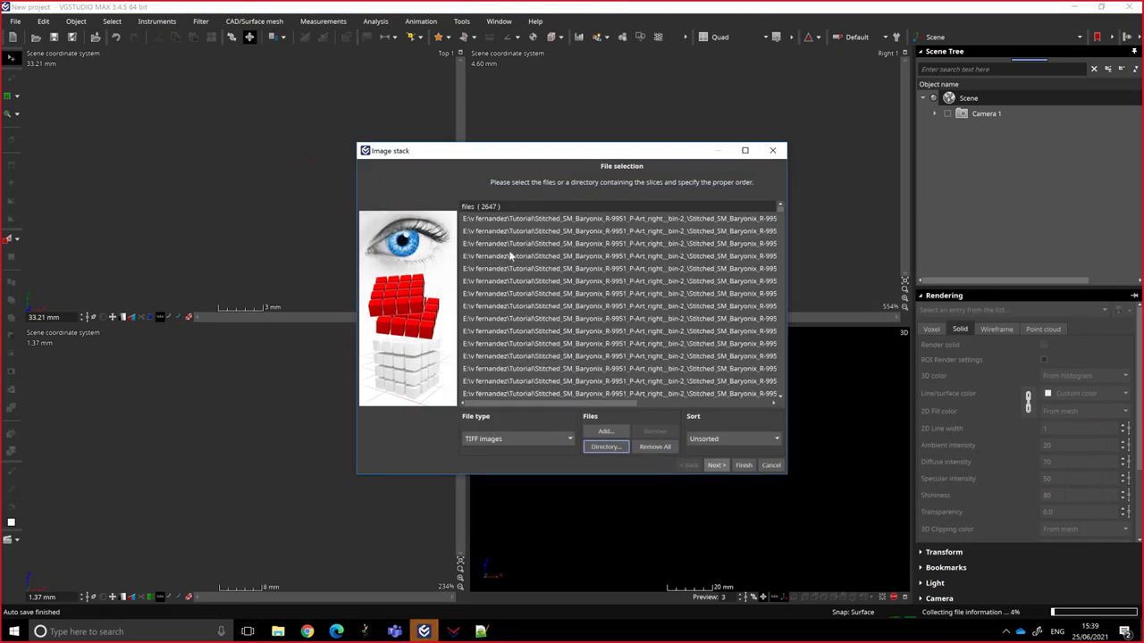
left_click(717, 467)
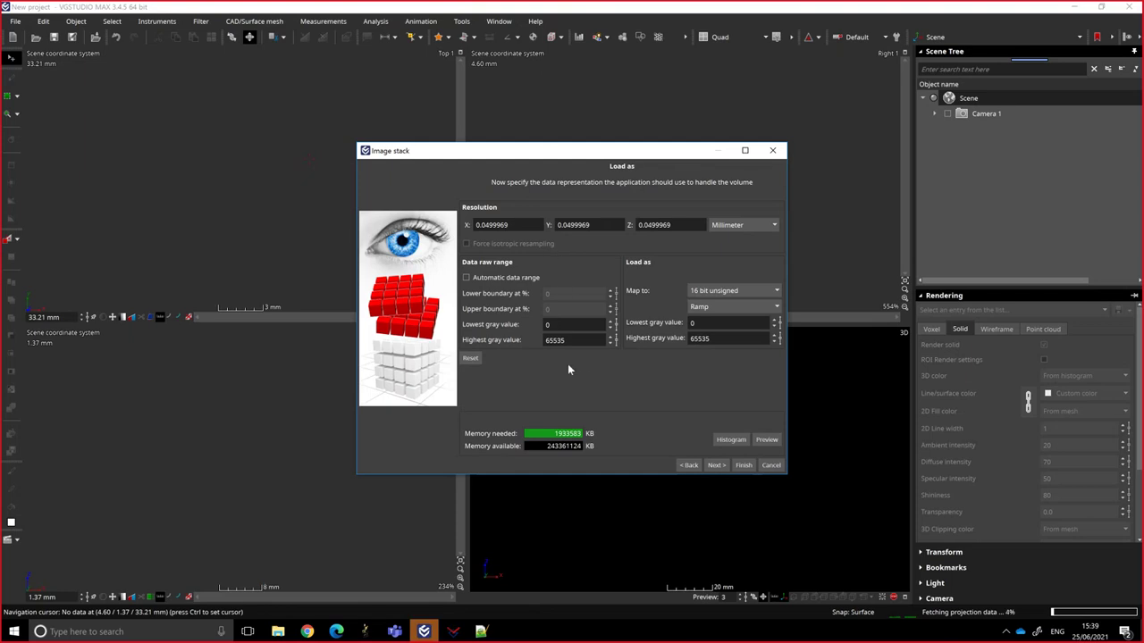
Open the stitched Baryonix folder in File Explorer and highlight the import's X resolution value.
left_click(277, 630)
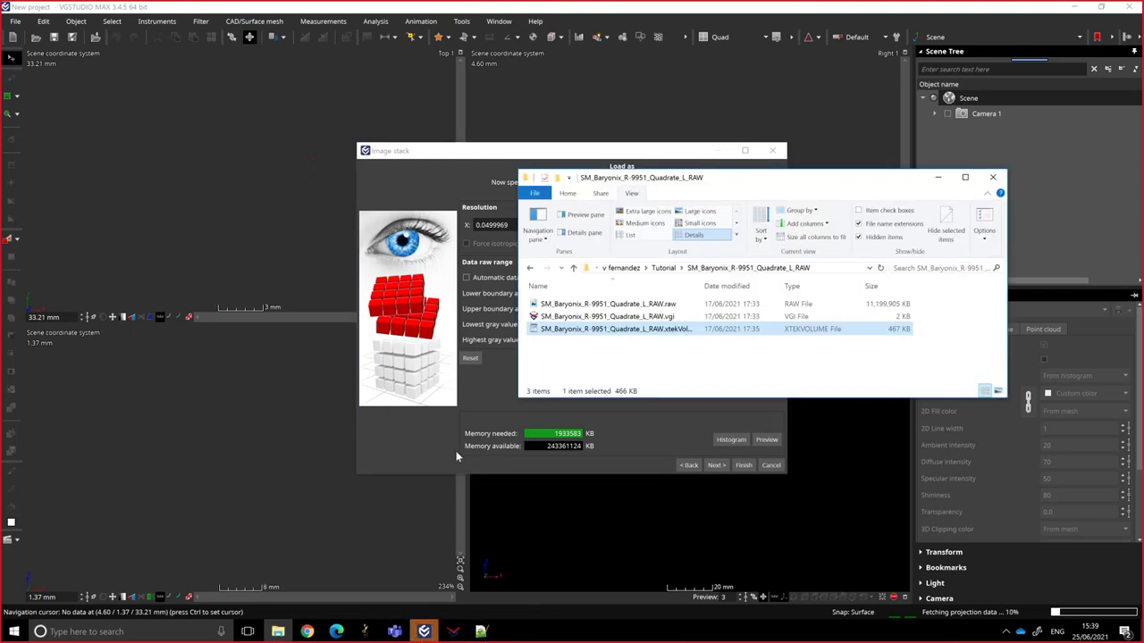
left_click(706, 268)
left_click(663, 268)
double_click(625, 318)
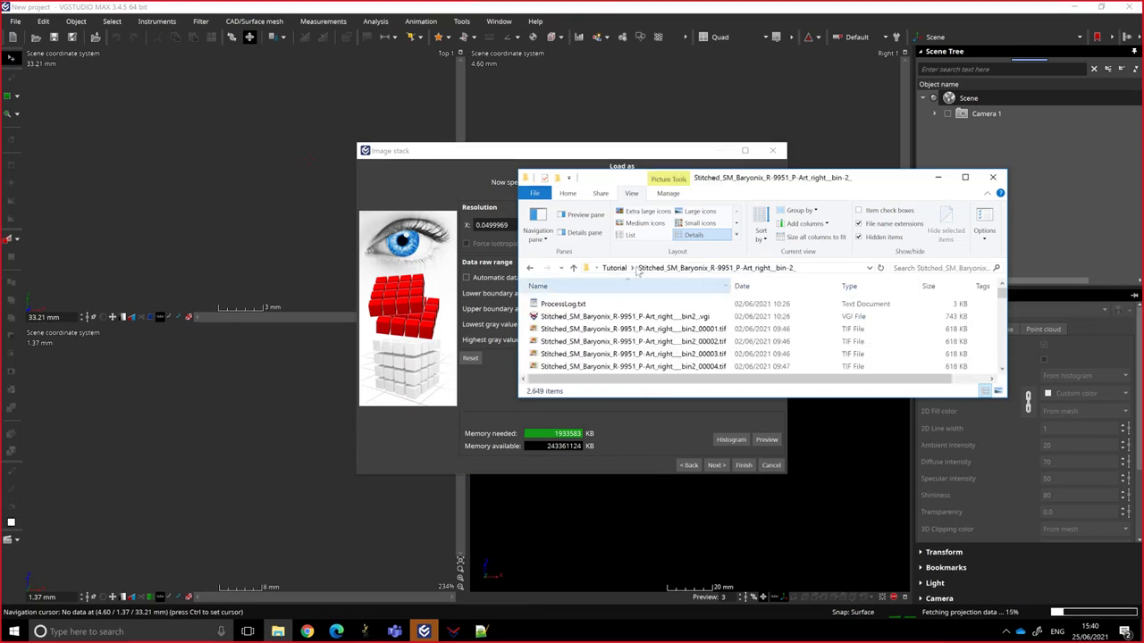
left_click_drag(794, 179, 820, 266)
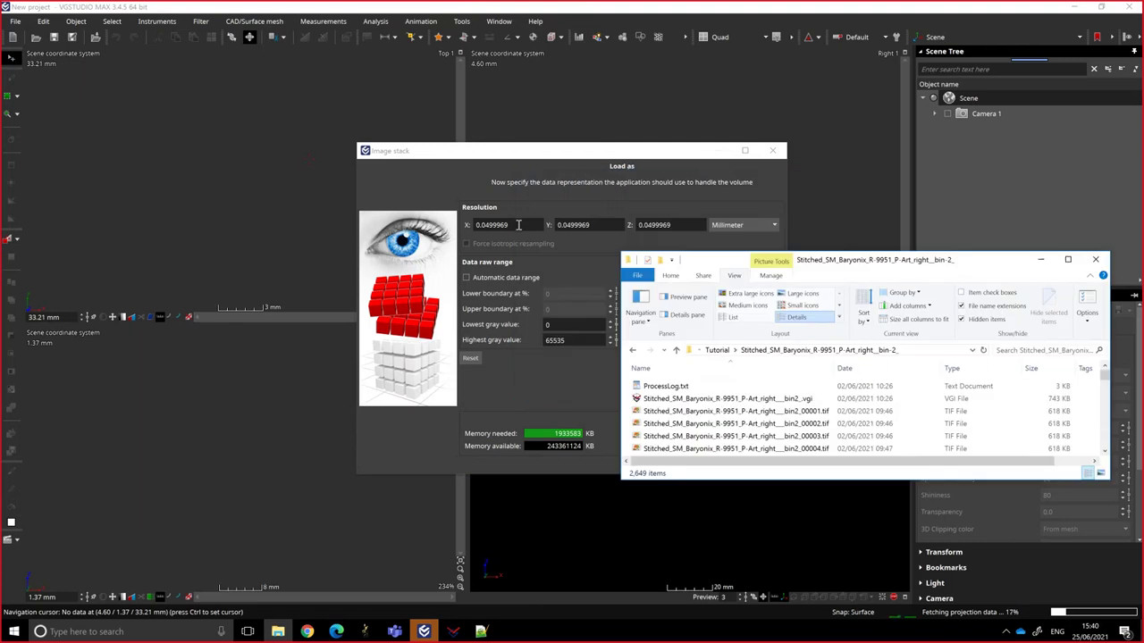
left_click_drag(517, 224, 474, 219)
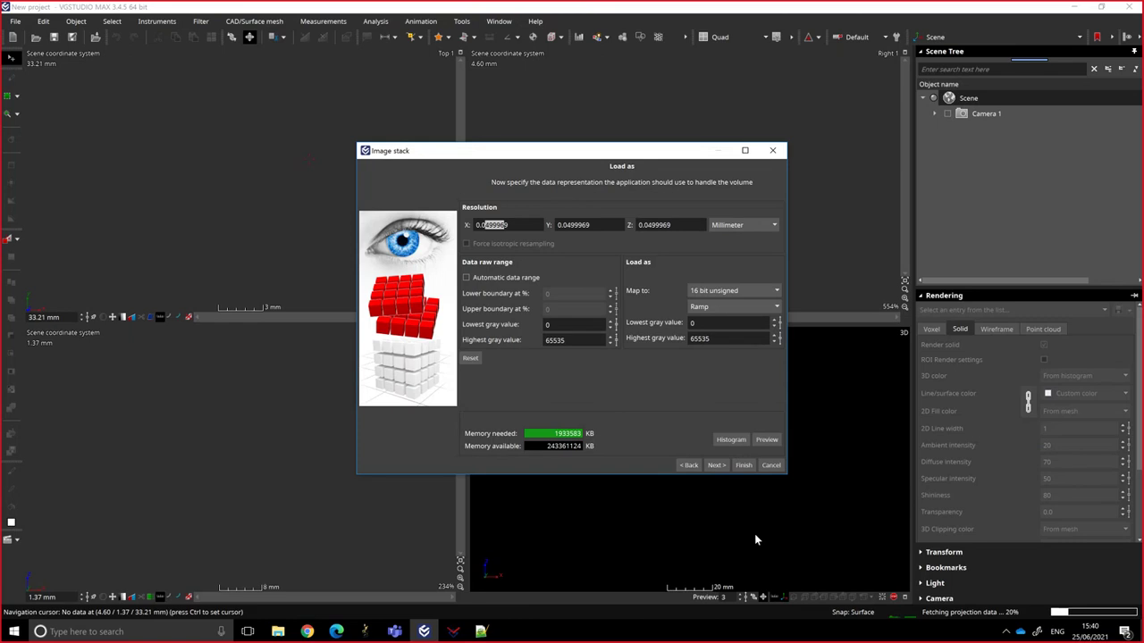
Open ProcessLog.txt in WordPad and select its Voxel Size value 0.0499969.
key("alt+Tab")
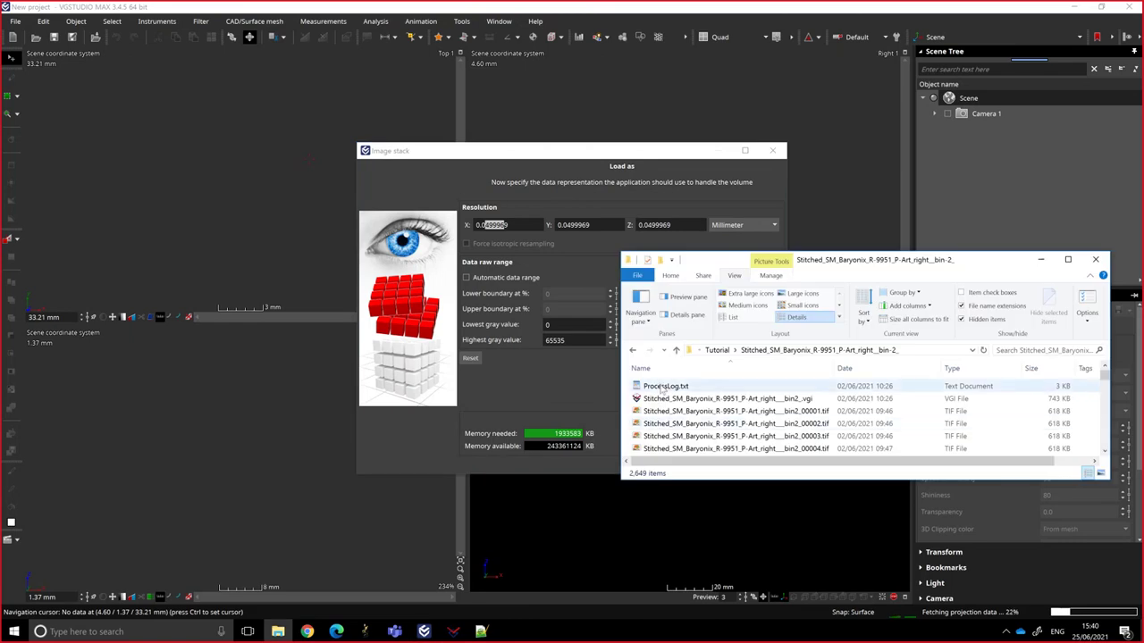
left_click(772, 399)
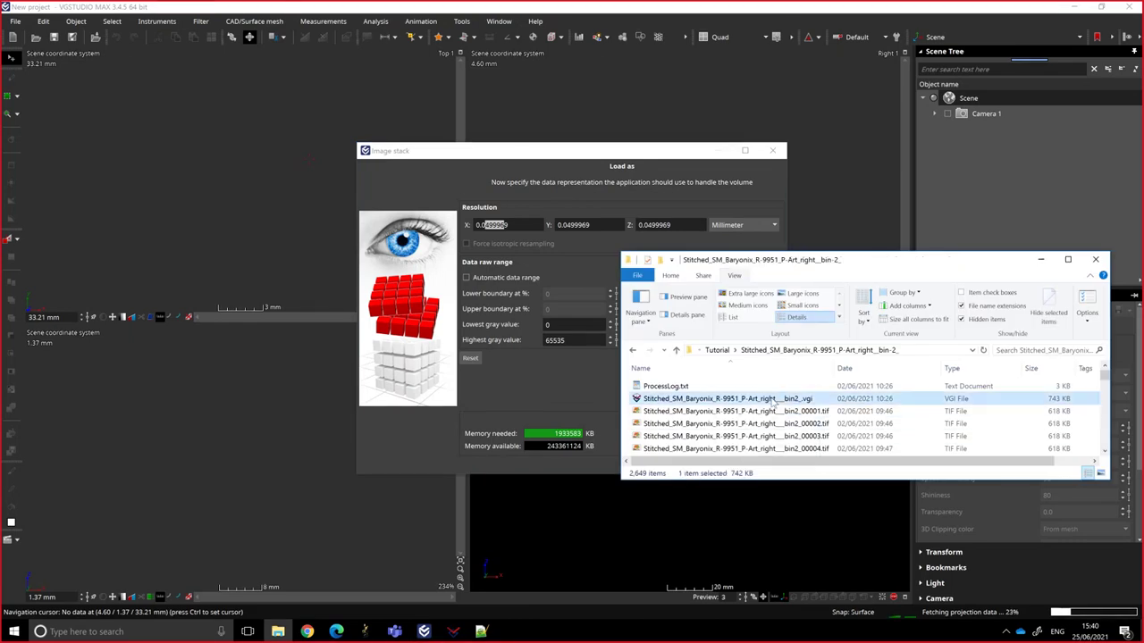
left_click(666, 388)
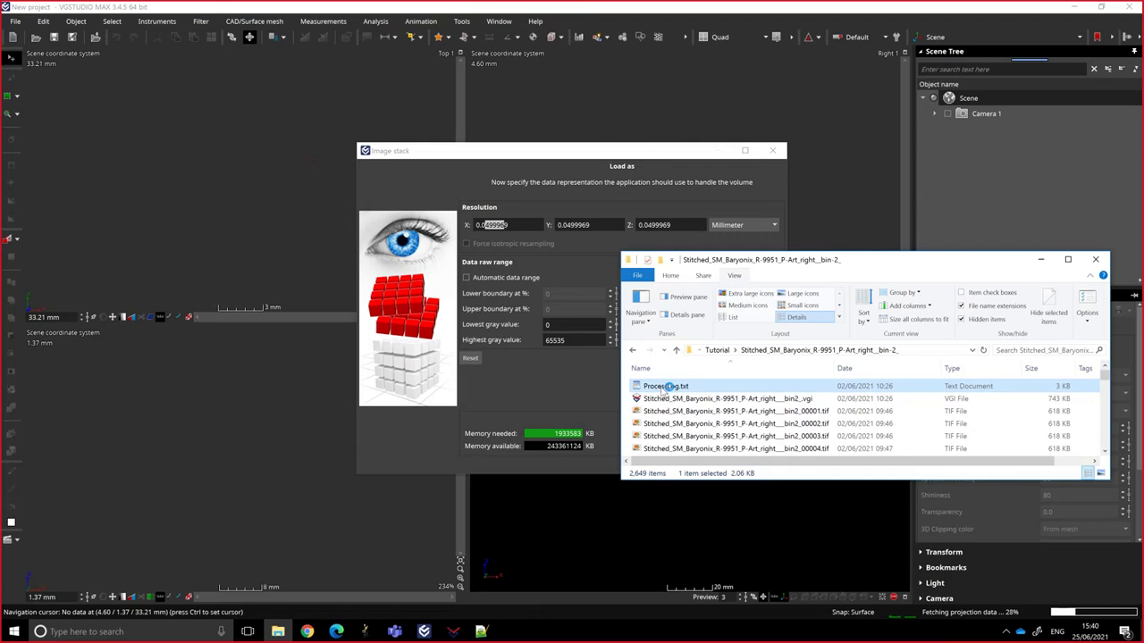
double_click(665, 386)
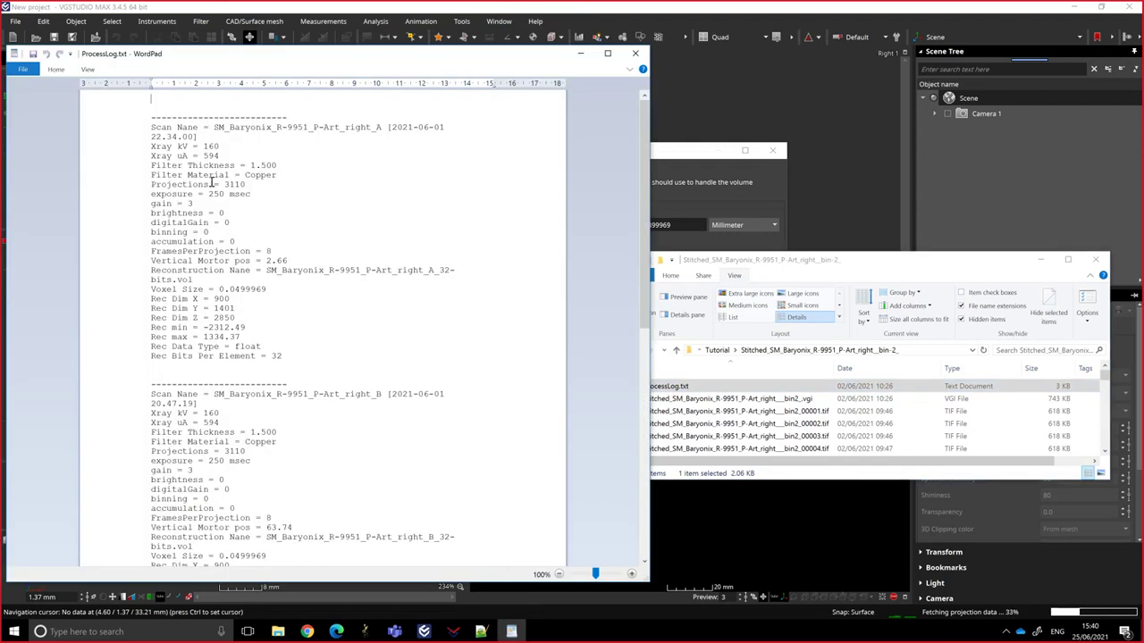
left_click_drag(269, 288, 219, 289)
key("ctrl+c")
Paste the 0.0499969 voxel size into the X and Z resolution fields.
left_click(680, 202)
key("ctrl+a")
key("ctrl+v")
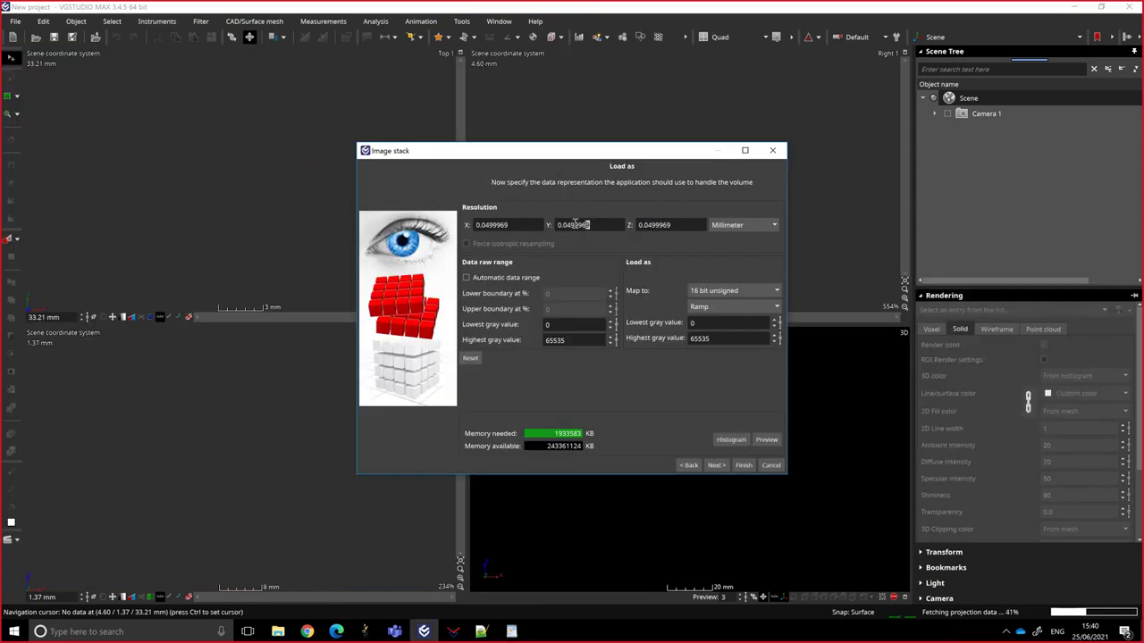
left_click_drag(573, 225, 588, 225)
left_click(675, 224)
key("ctrl+a")
key("ctrl+v")
In the import preview's top projection, trim all four crop box edges to the bone.
left_click(767, 440)
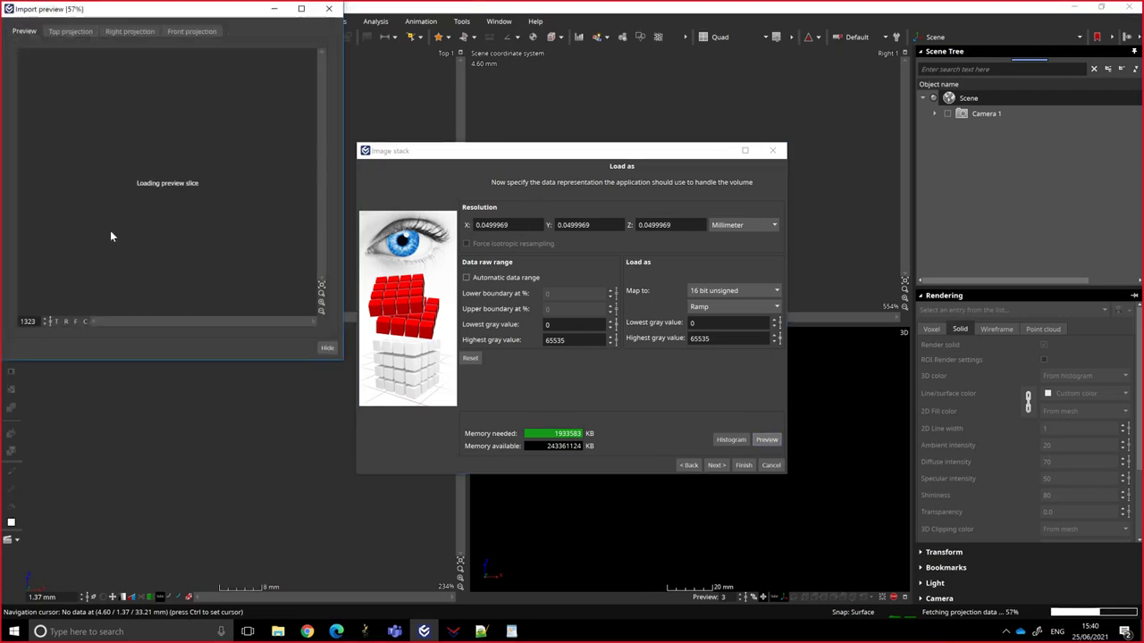
left_click(67, 33)
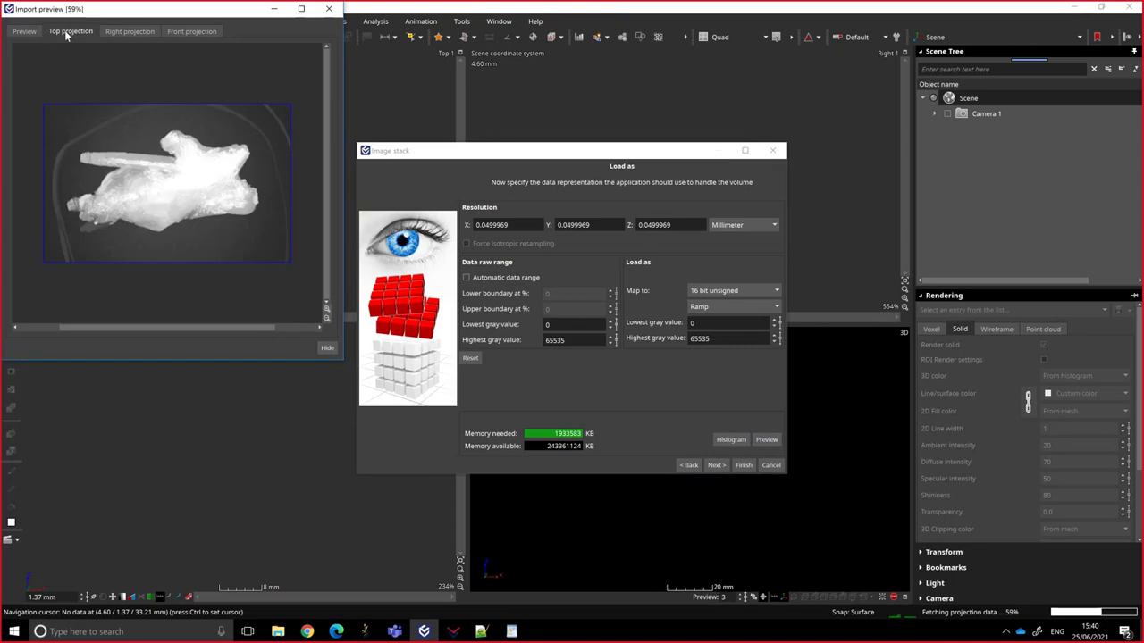
left_click(25, 31)
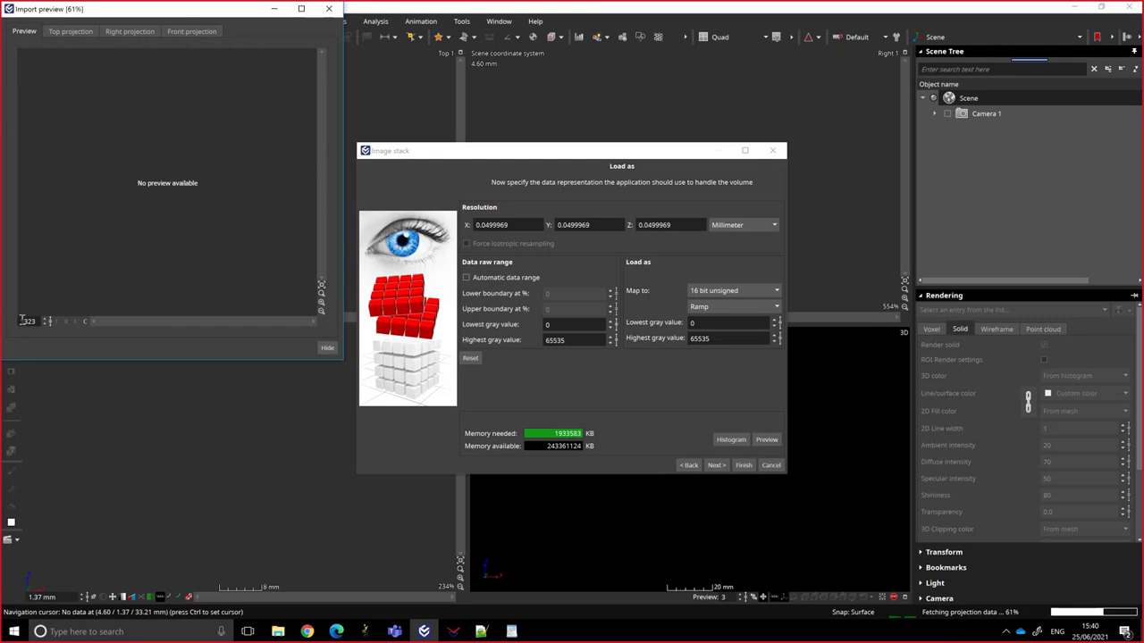
left_click(66, 31)
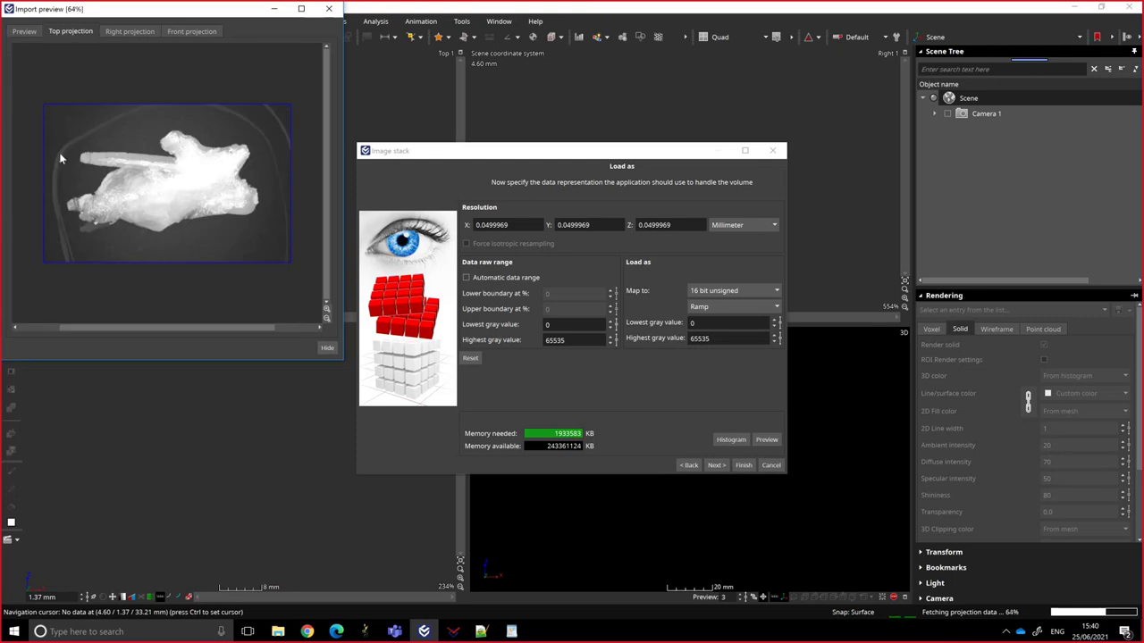
left_click(25, 31)
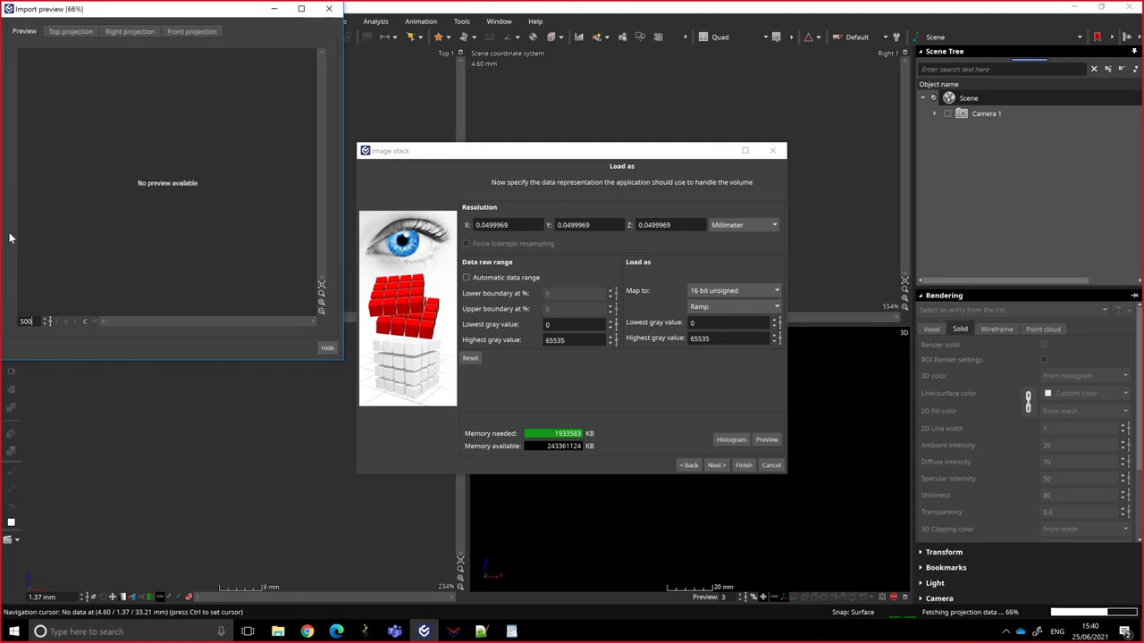
left_click(67, 33)
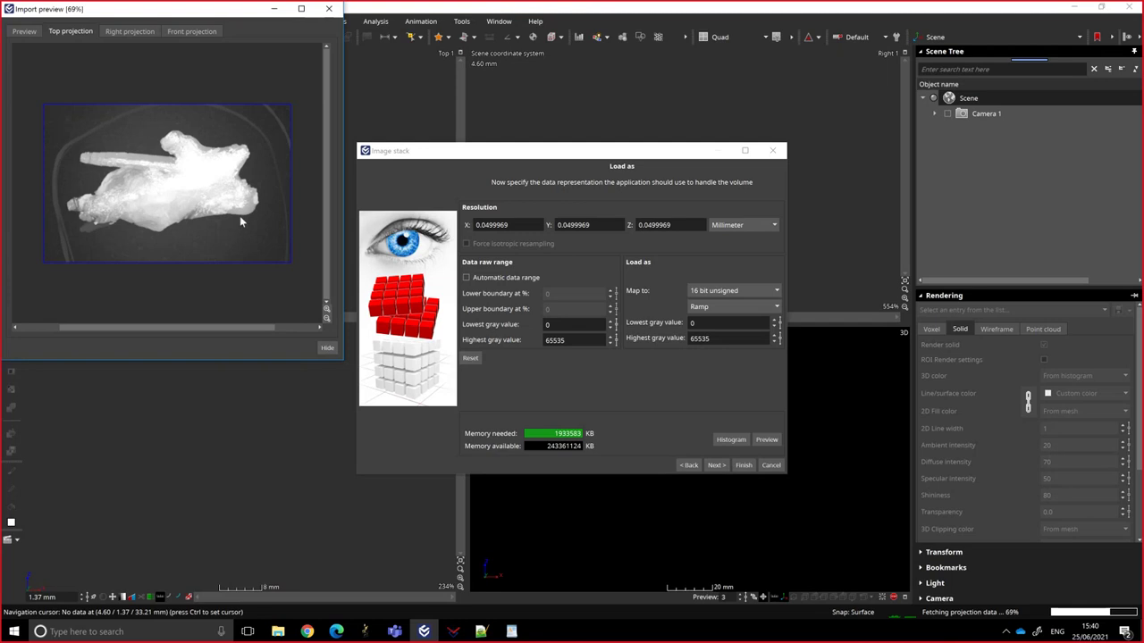
left_click_drag(160, 263, 158, 236)
left_click_drag(174, 107, 174, 129)
left_click_drag(291, 187, 261, 189)
left_click_drag(44, 193, 63, 193)
Trim the crop box top and bottom in the right projection, then hide the preview.
left_click(129, 31)
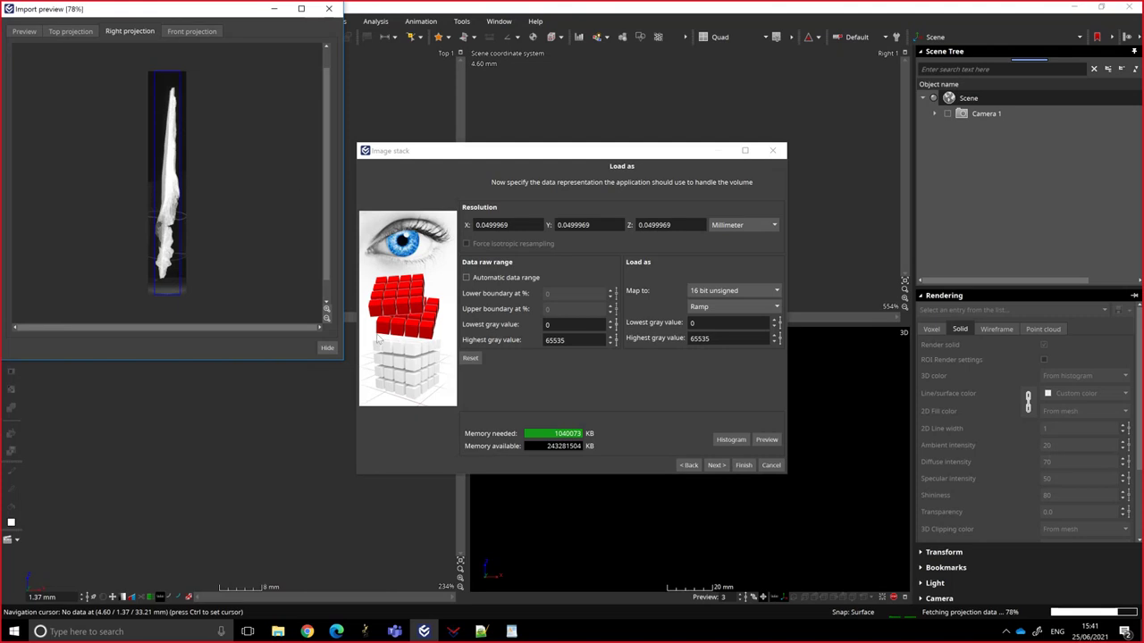
left_click_drag(342, 360, 513, 569)
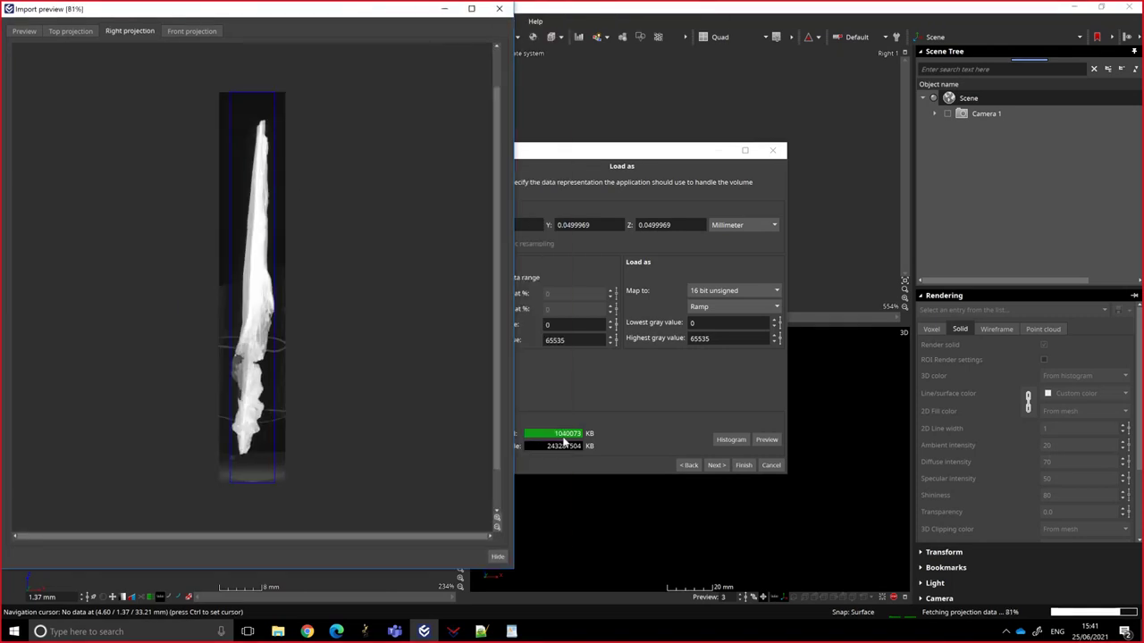
left_click_drag(259, 487, 263, 456)
left_click_drag(261, 91, 261, 116)
left_click(191, 31)
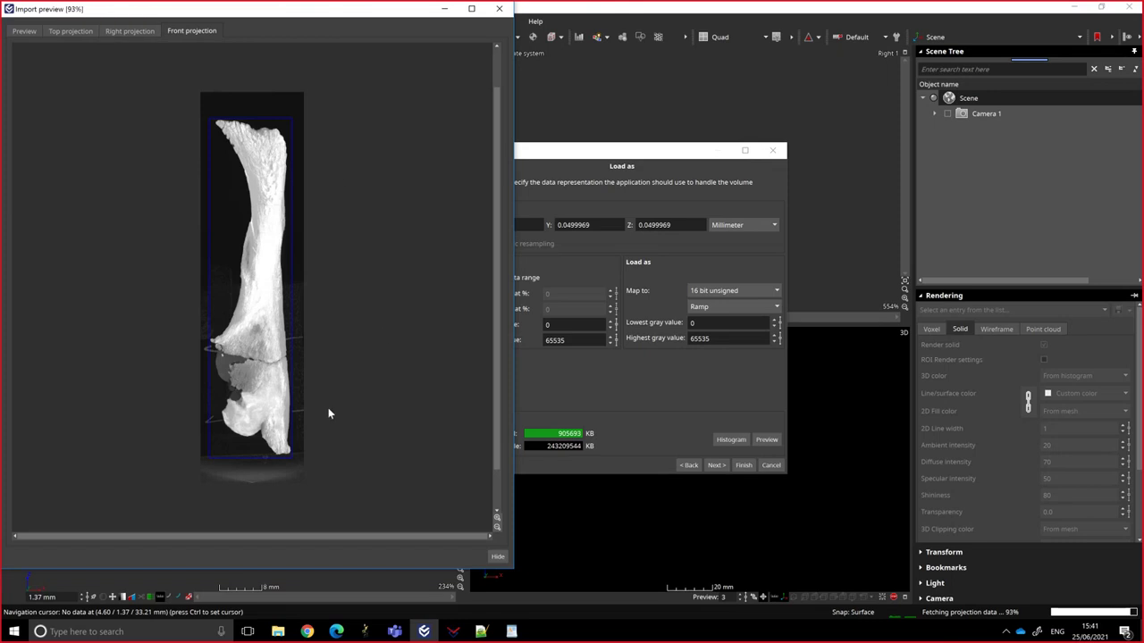
left_click(497, 557)
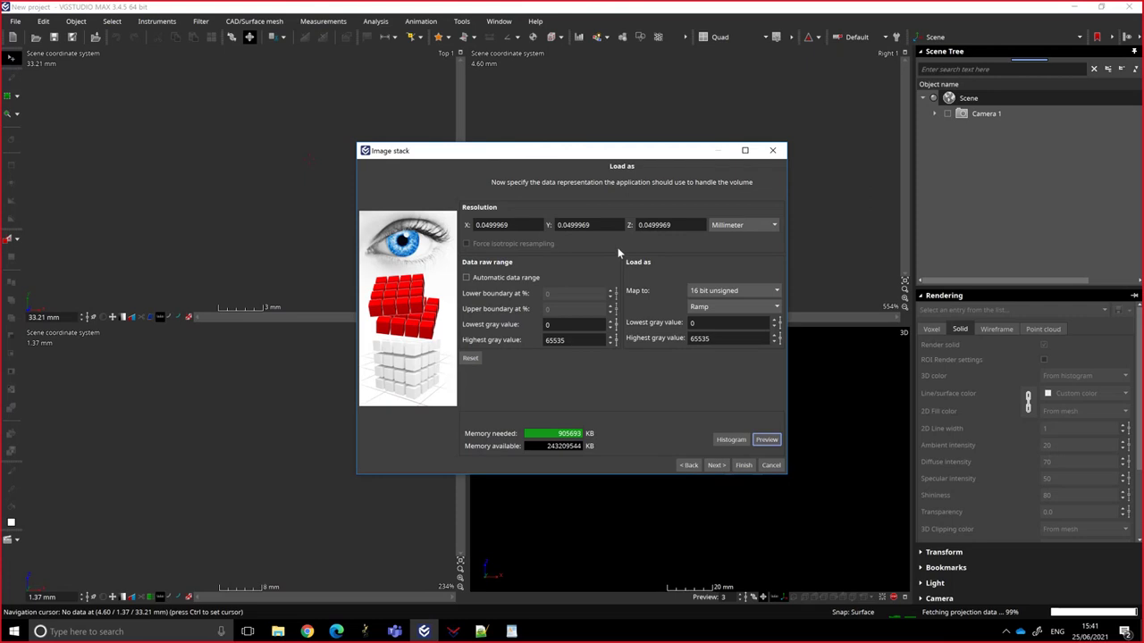
Step forward and back through the wizard to the data representation settings.
left_click(715, 465)
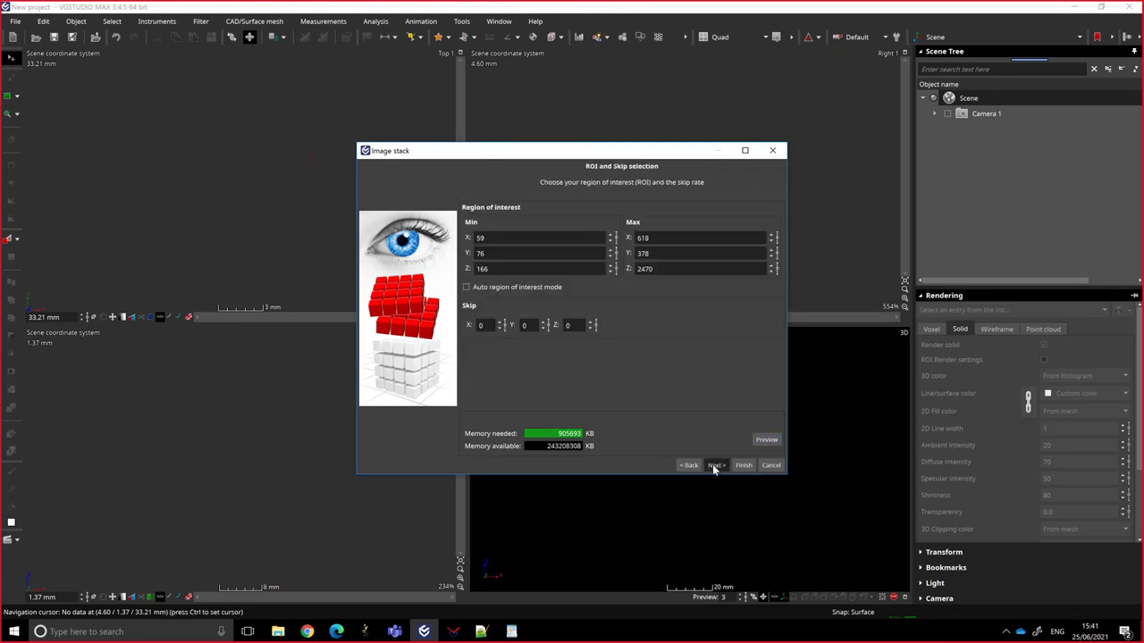
left_click(714, 466)
left_click(689, 466)
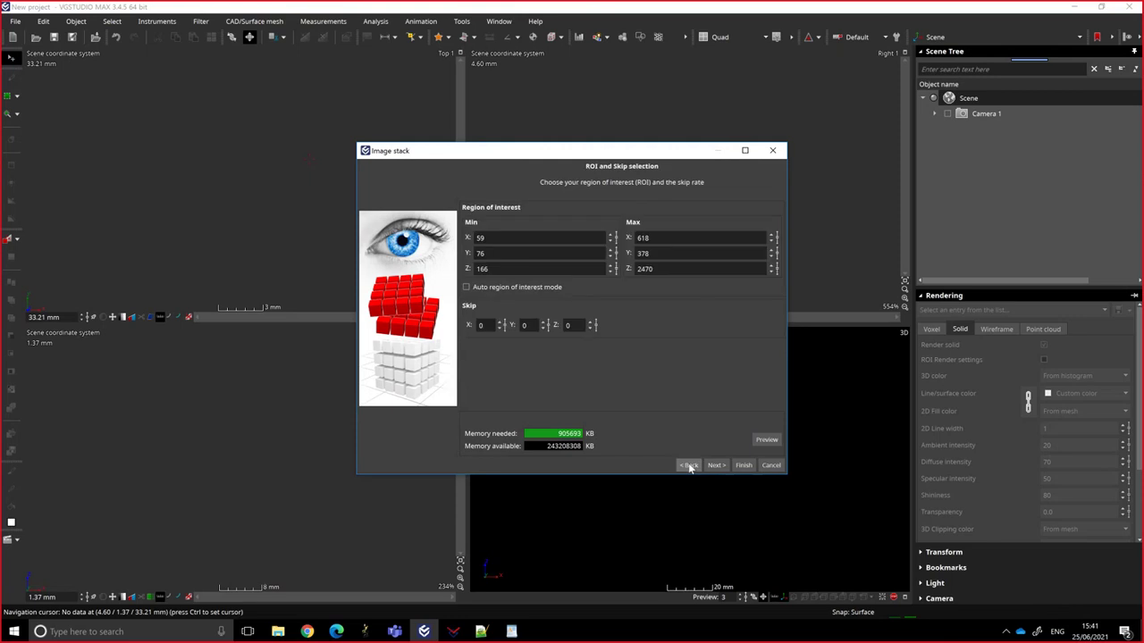
left_click(688, 466)
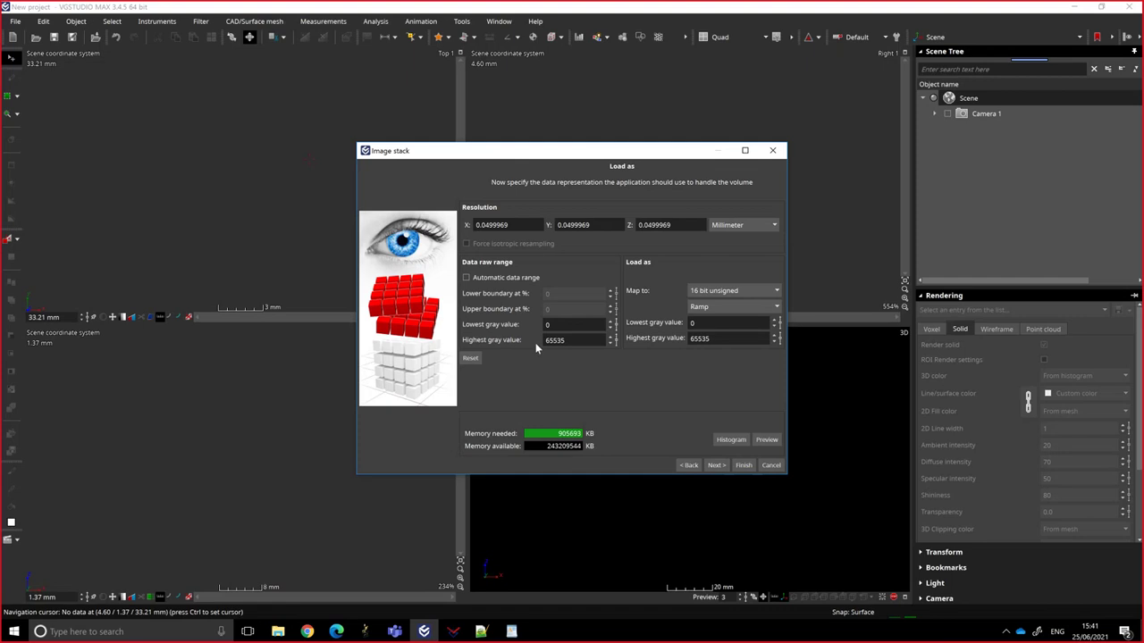
Try mapping to 8 bit unsigned and 32 bit float, then keep 16 bit unsigned.
left_click(732, 291)
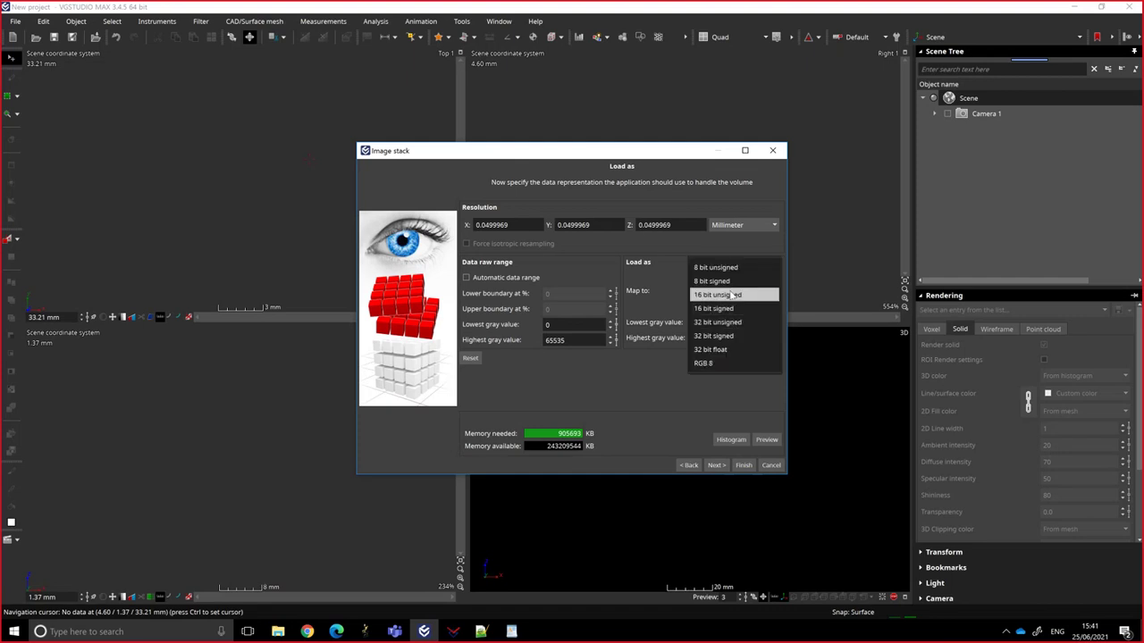
left_click(735, 267)
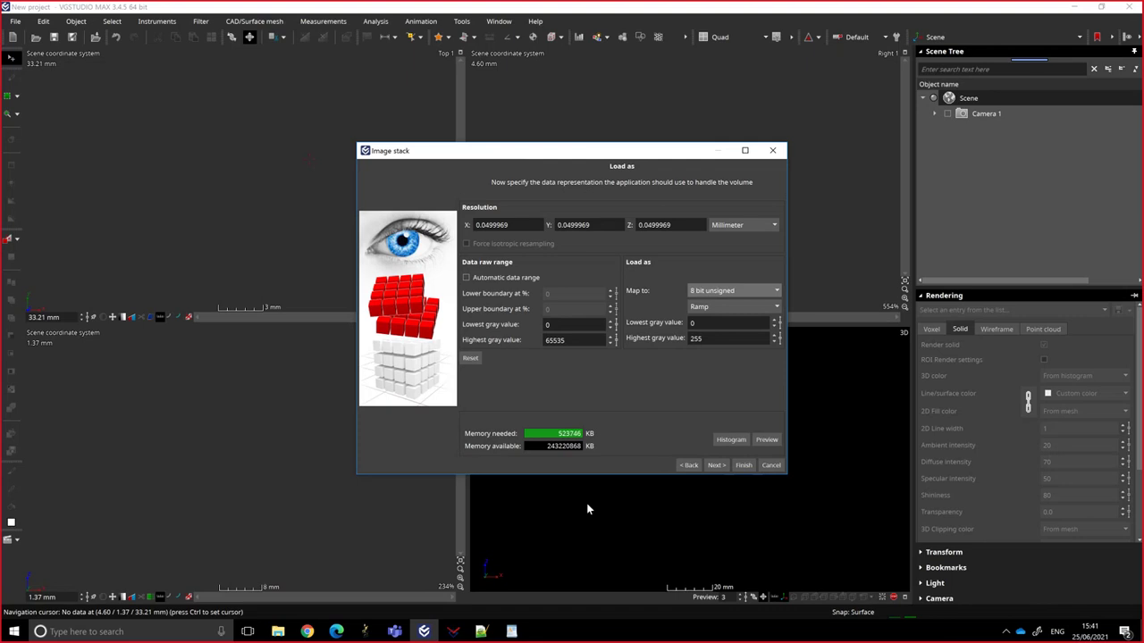
left_click(735, 290)
left_click(724, 328)
left_click(728, 291)
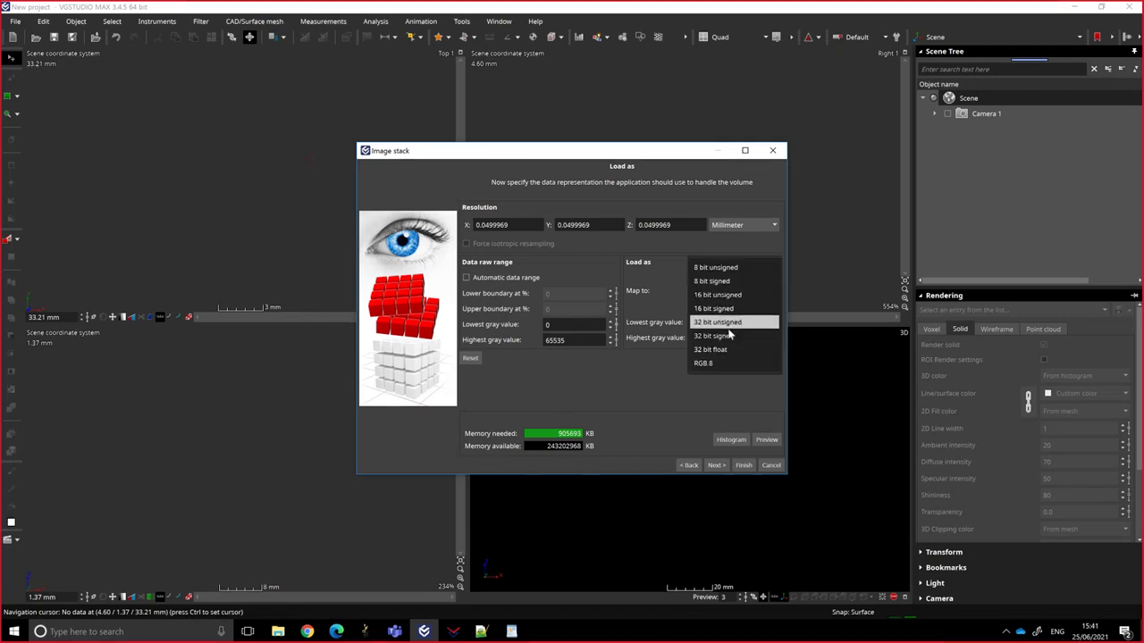
left_click(729, 350)
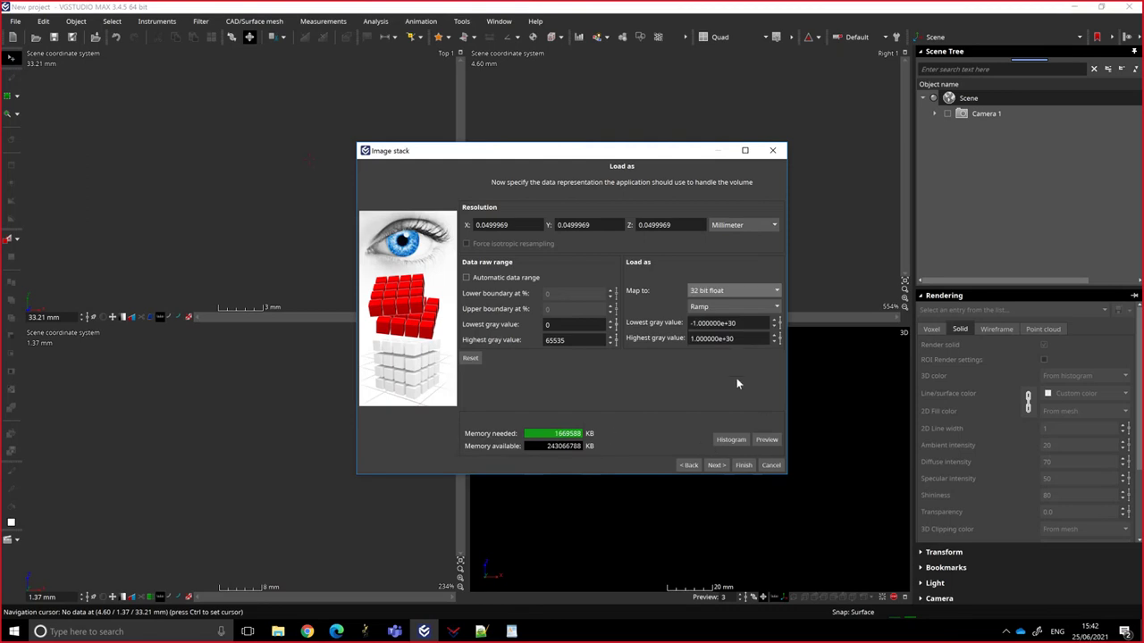
left_click(728, 290)
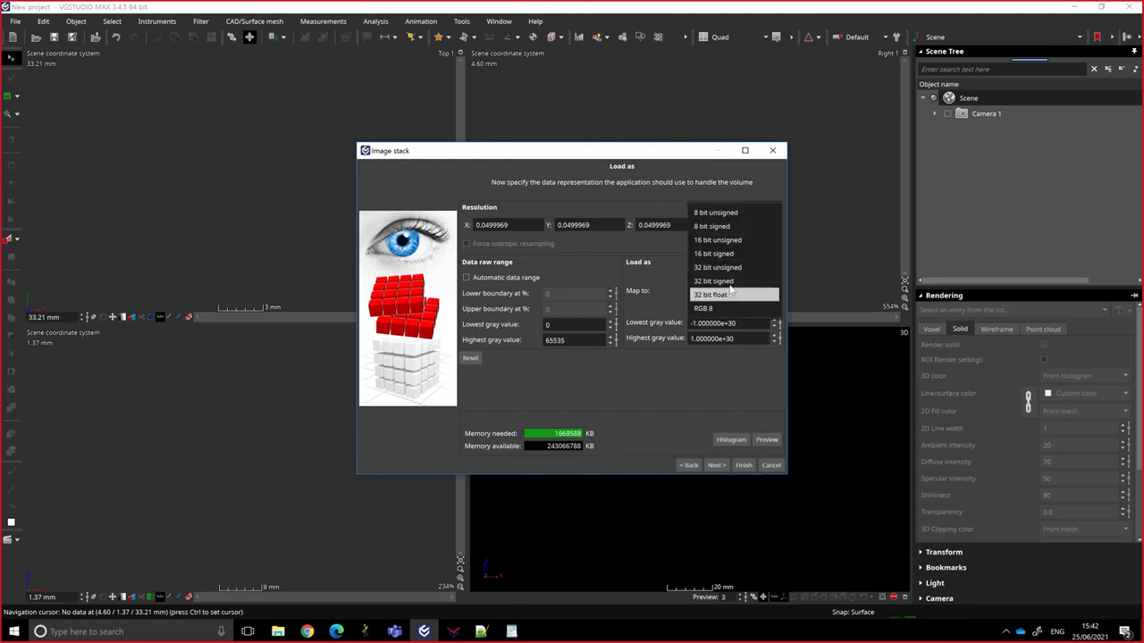
left_click(734, 239)
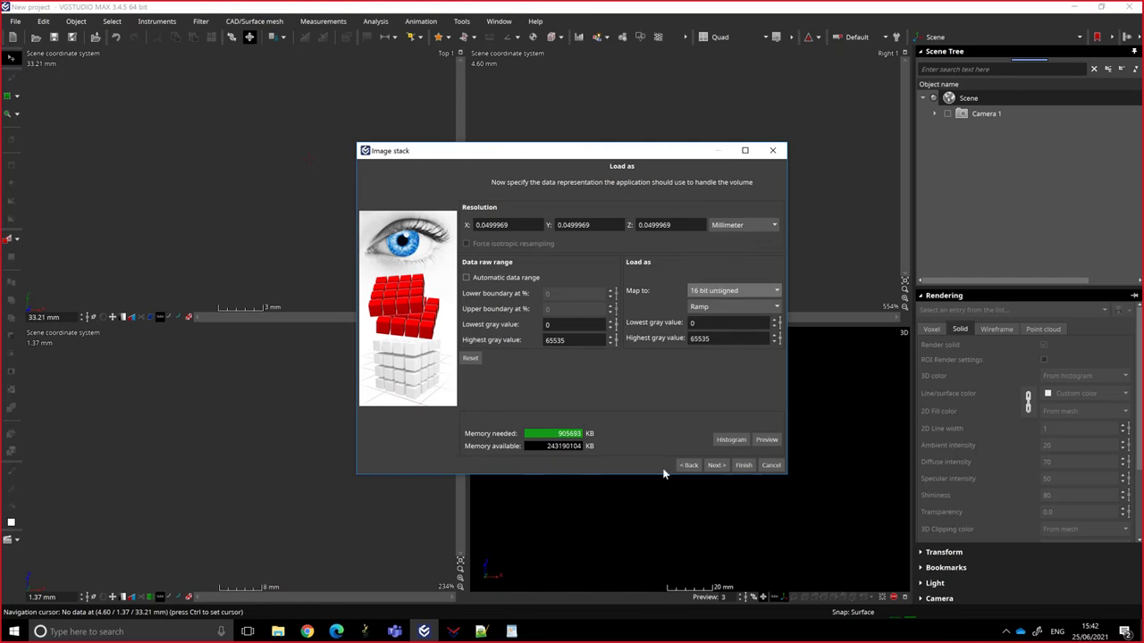
Show the grey-value histogram and a 2D slice preview arranged beside the load settings.
left_click(730, 439)
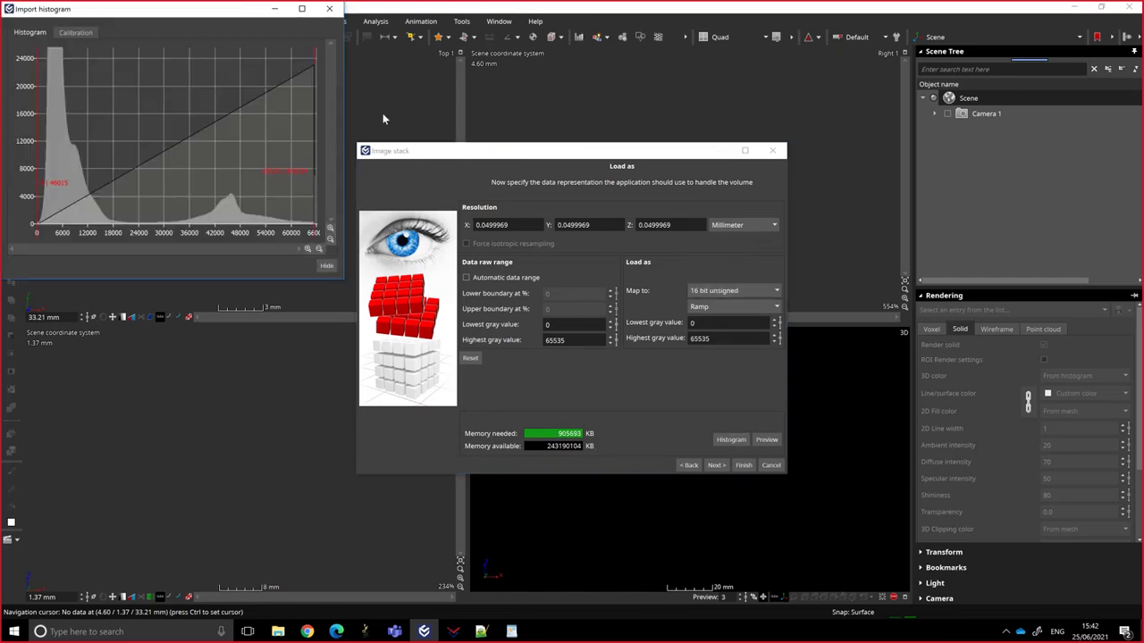
left_click_drag(505, 154, 804, 50)
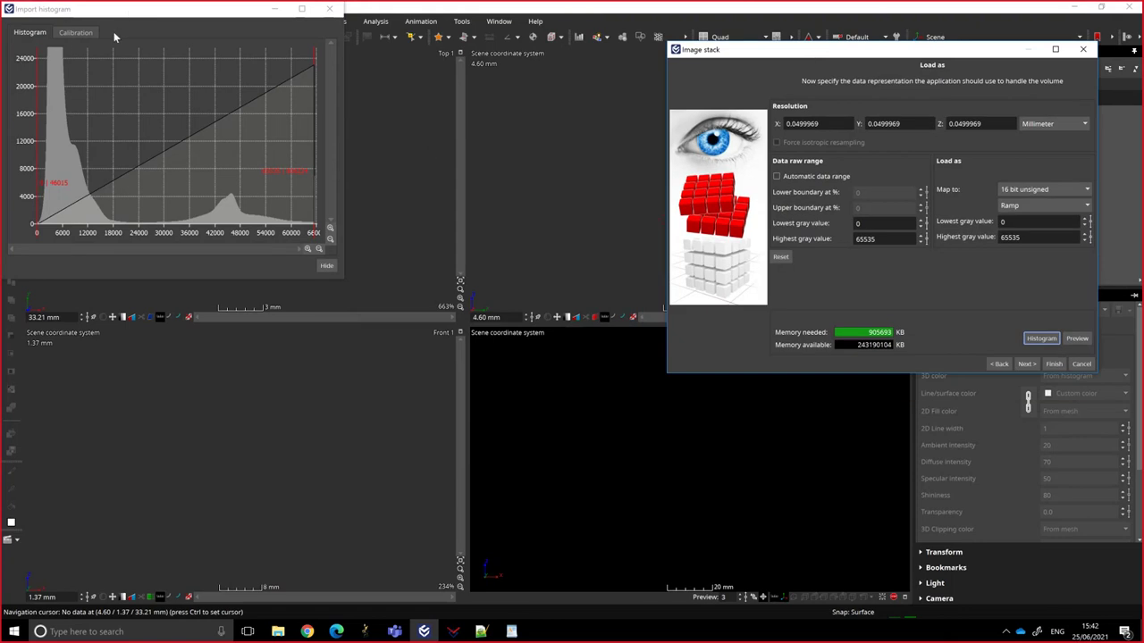
left_click_drag(132, 9, 416, 37)
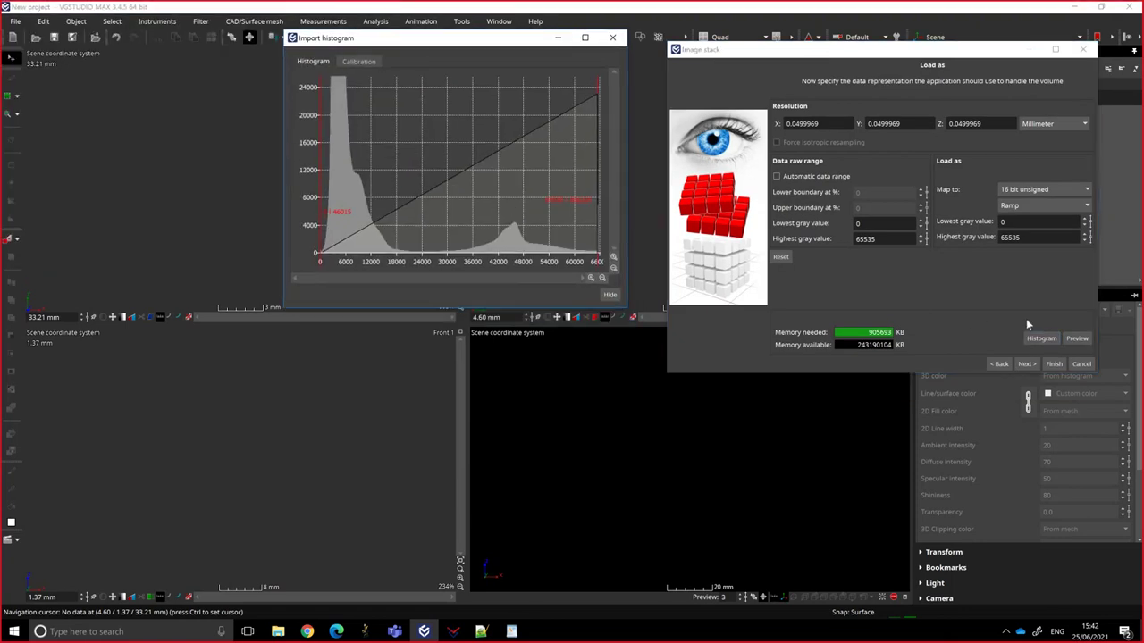
left_click(1077, 338)
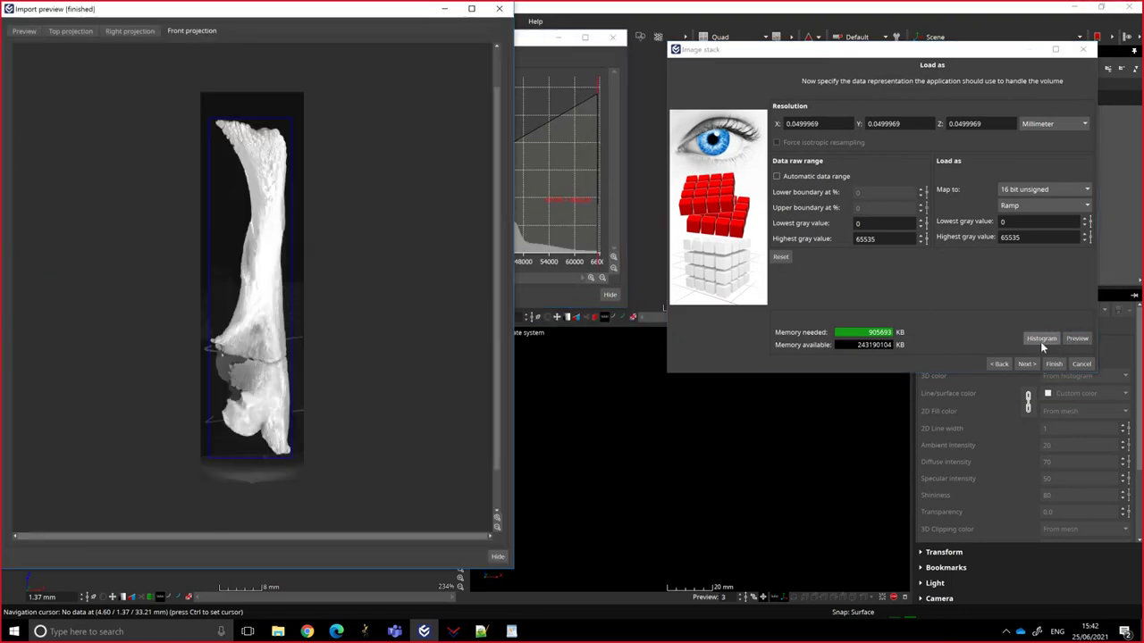
left_click(24, 32)
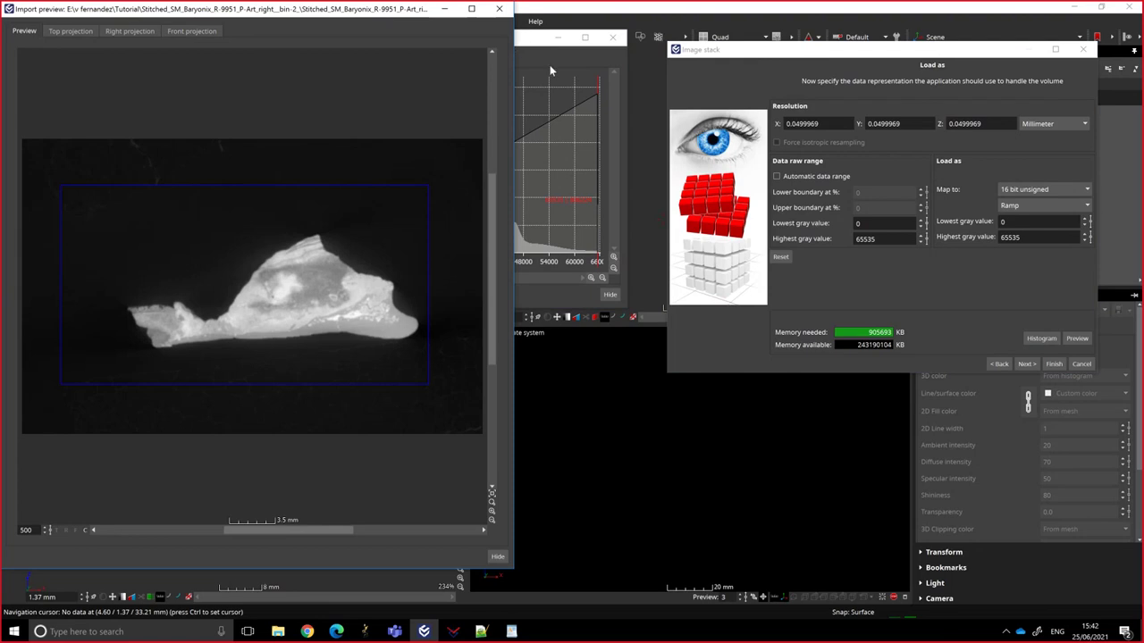
left_click_drag(550, 38, 720, 181)
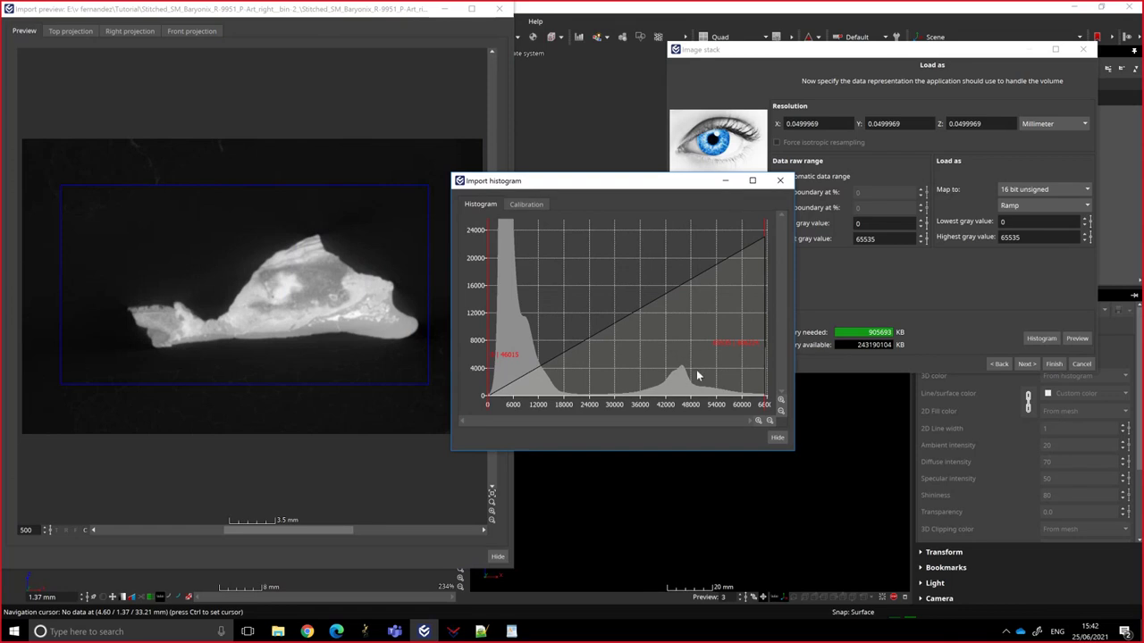
left_click(1056, 190)
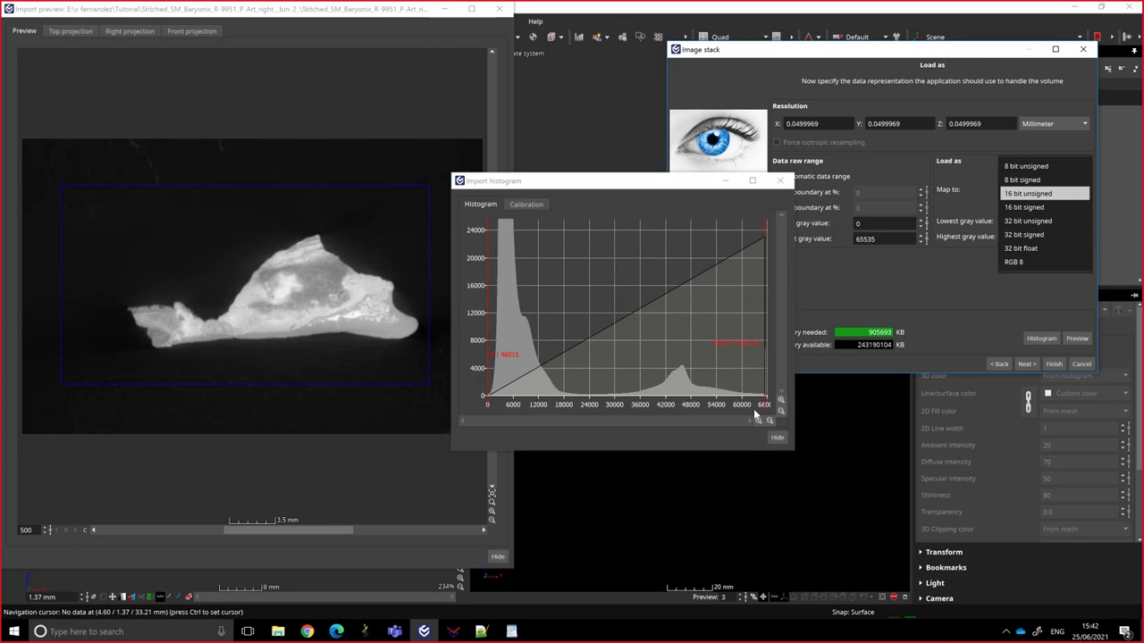
Map the stack to 8 bit unsigned (0–255, 523746 KB) and move the histogram aside.
left_click(1036, 167)
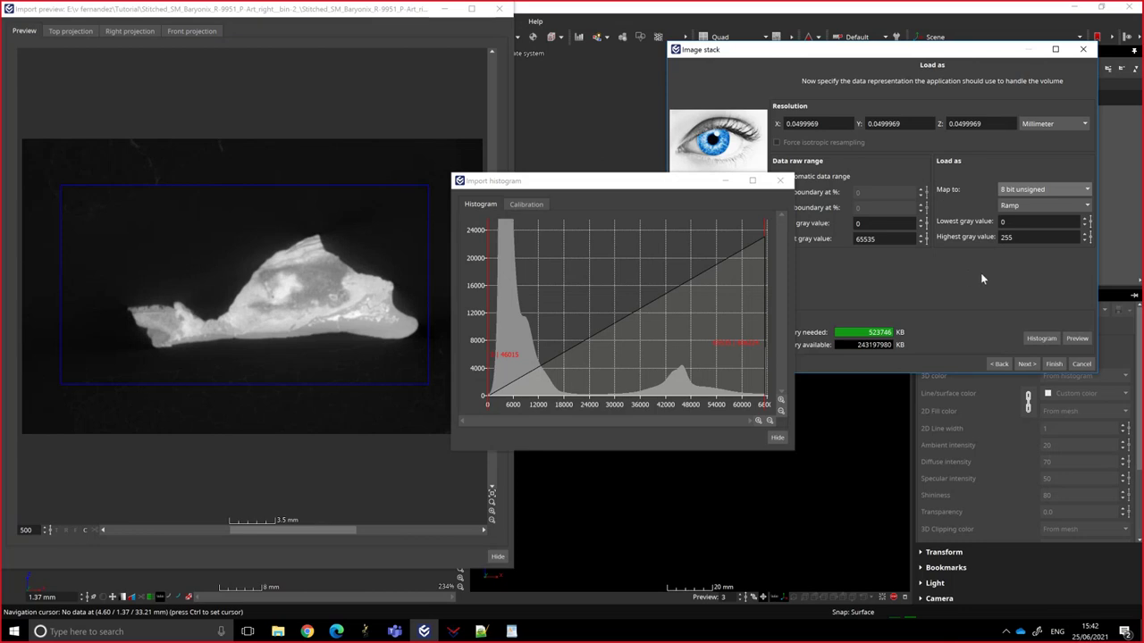
left_click_drag(574, 189, 478, 143)
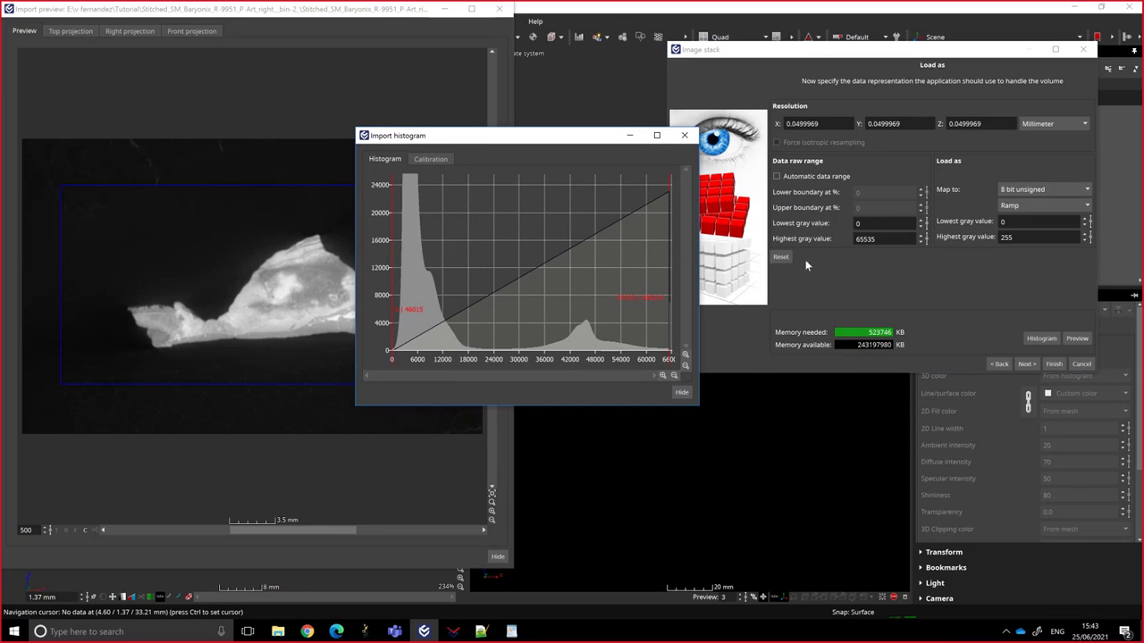
Try several lower grey-value bounds on the histogram, from about 24000 up to 33200.
left_click(857, 225)
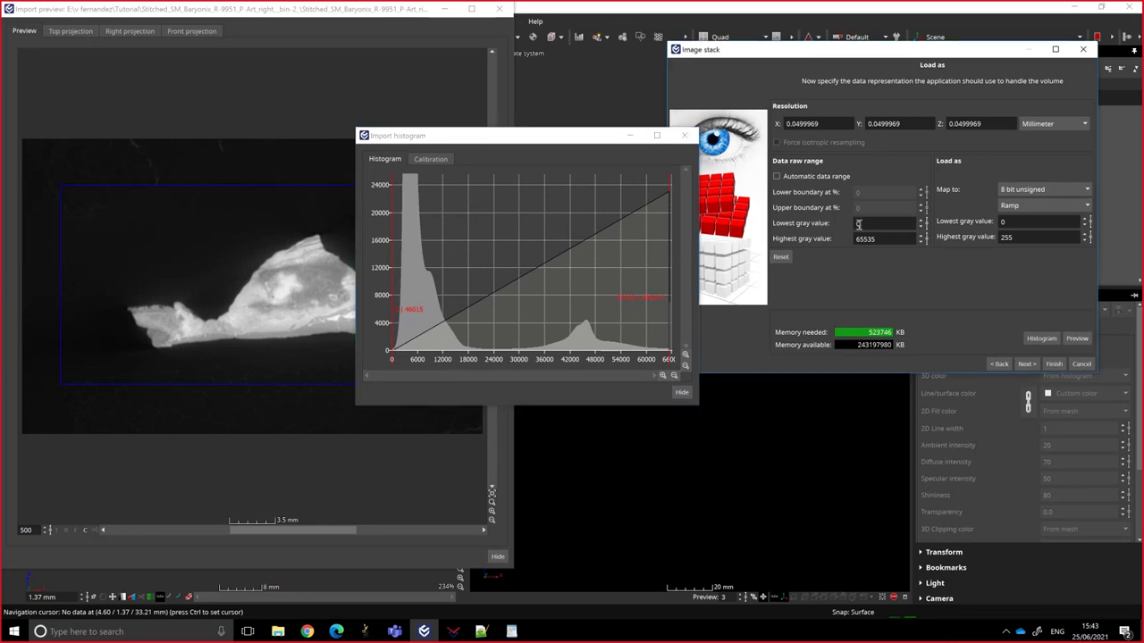
key("Tab")
left_click_drag(549, 138, 593, 73)
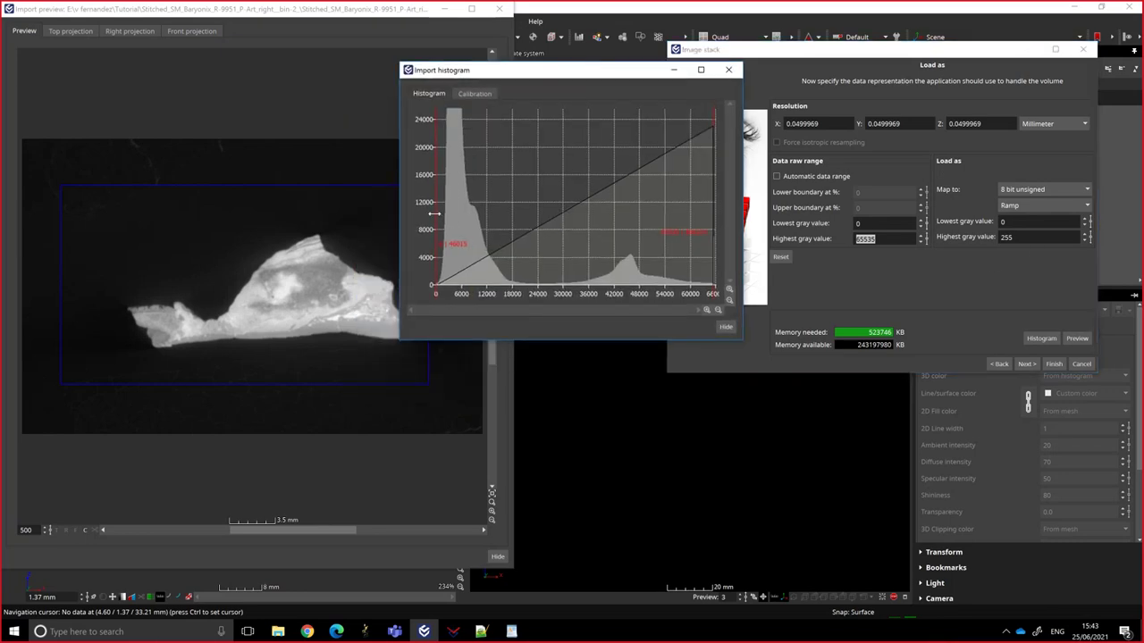
left_click_drag(436, 213, 550, 215)
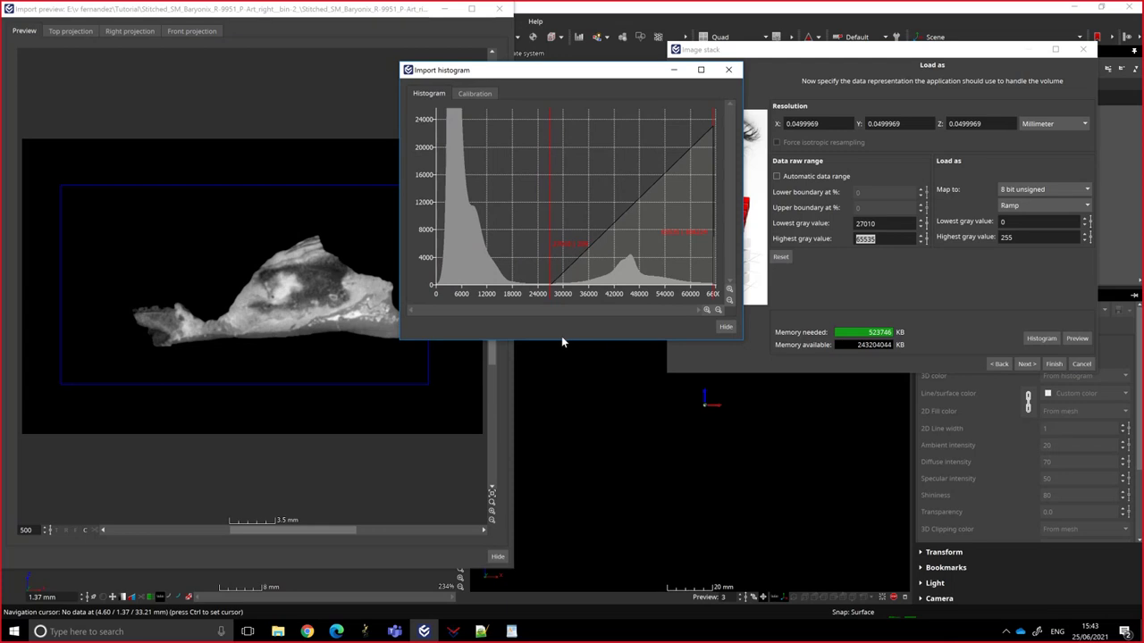
left_click(439, 287)
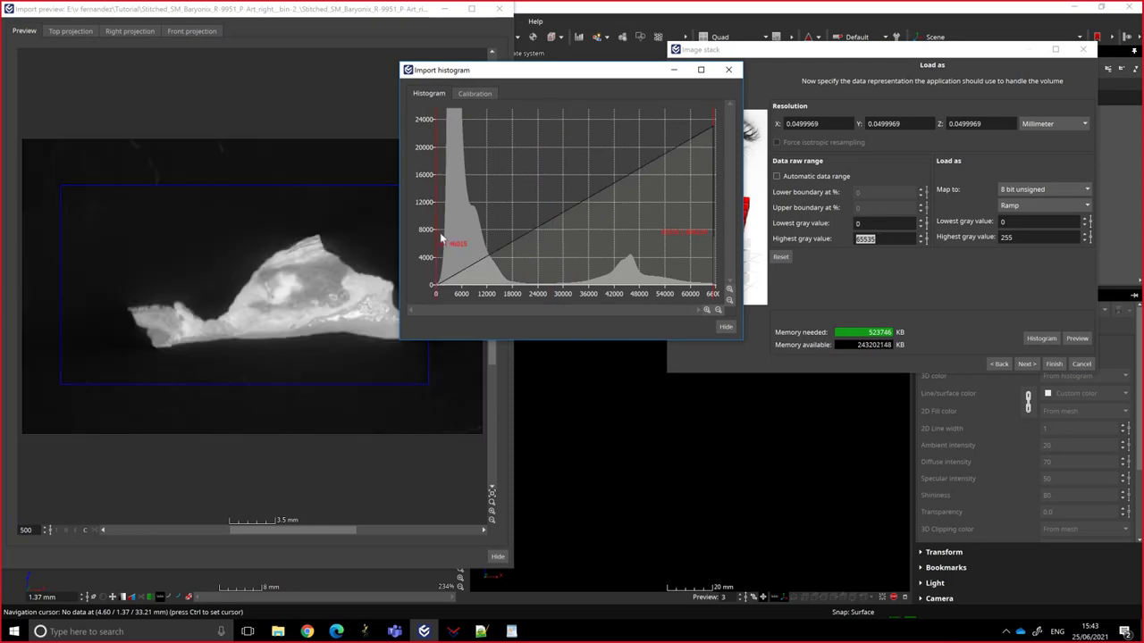
left_click(555, 234)
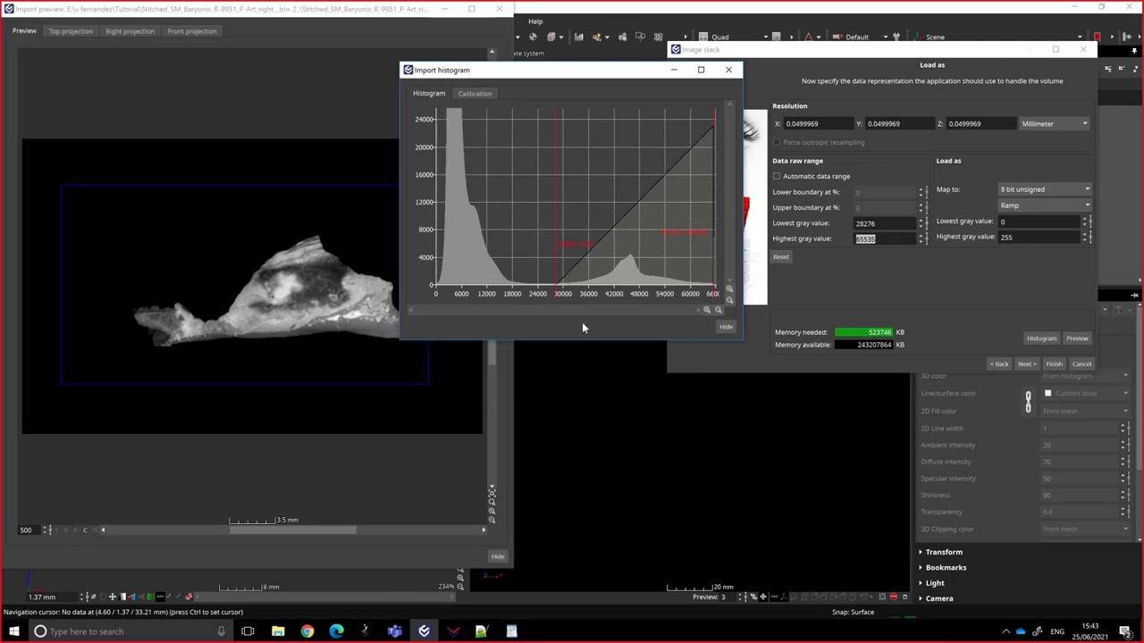
double_click(883, 225)
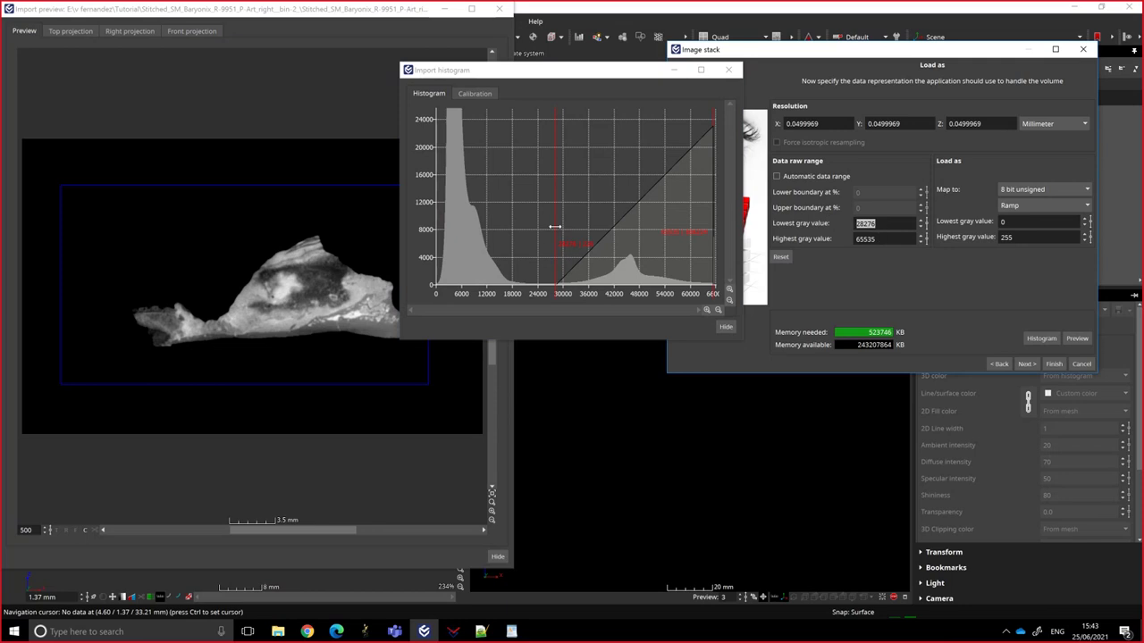
mouse_move(555, 230)
left_mouse_down()
mouse_move(576, 227)
mouse_move(554, 229)
left_mouse_up()
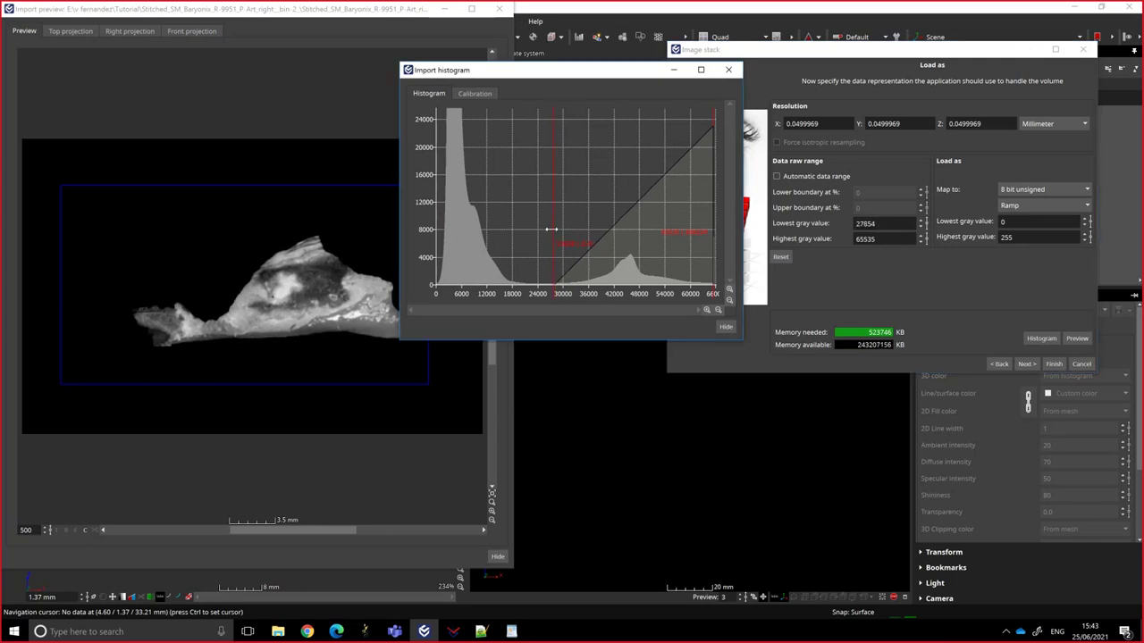
Settle the grey-value range at 19976–58241 and close the histogram.
left_click_drag(712, 192, 692, 193)
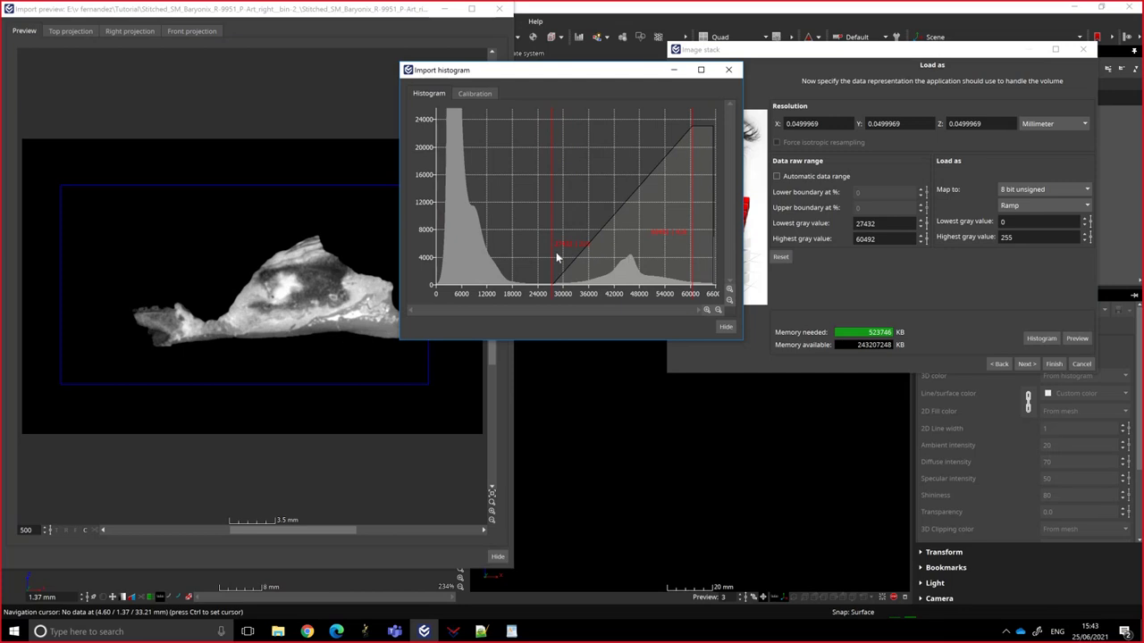
left_click_drag(551, 258, 520, 258)
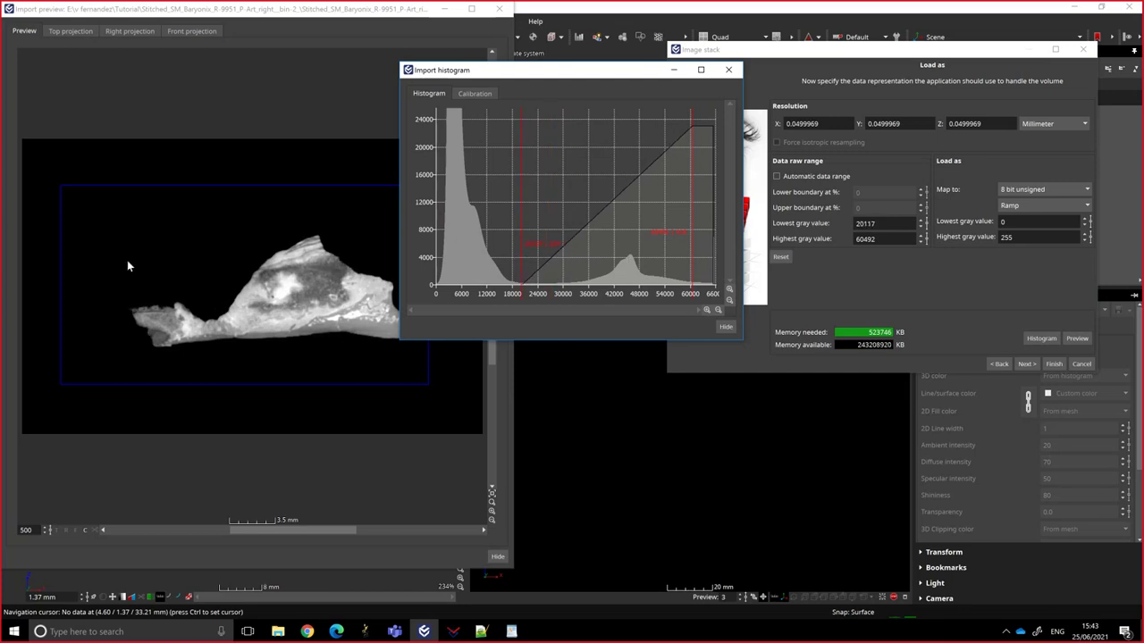
mouse_move(519, 229)
left_mouse_down()
mouse_move(473, 236)
mouse_move(520, 248)
left_mouse_up()
mouse_move(688, 202)
left_mouse_down()
mouse_move(638, 197)
mouse_move(673, 202)
left_mouse_up()
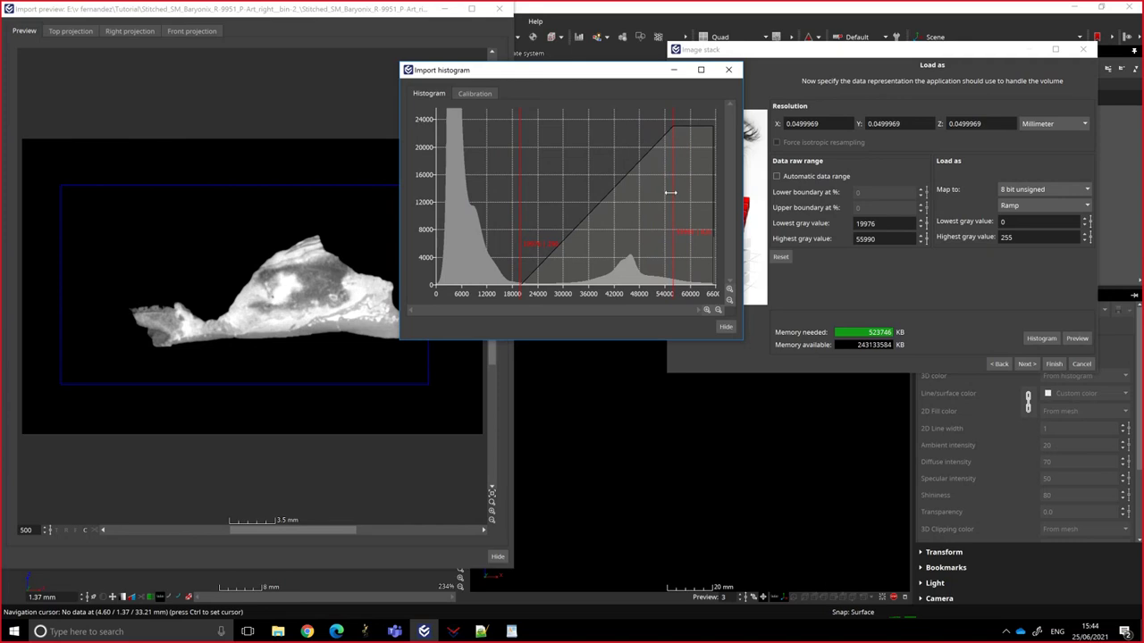
left_click_drag(672, 193, 682, 193)
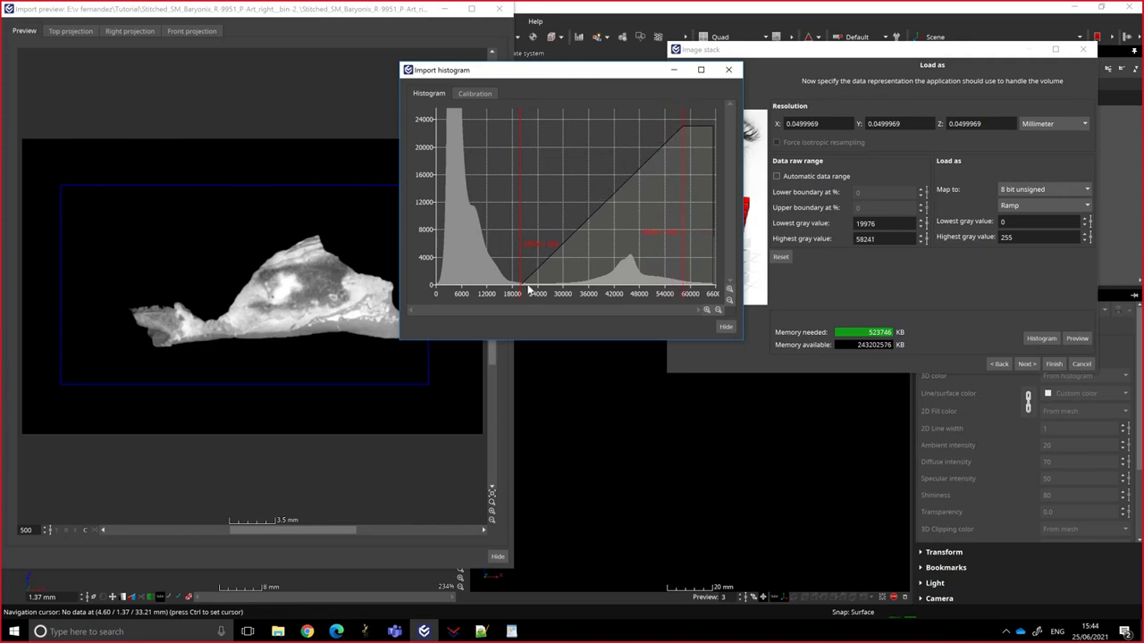
left_click(726, 328)
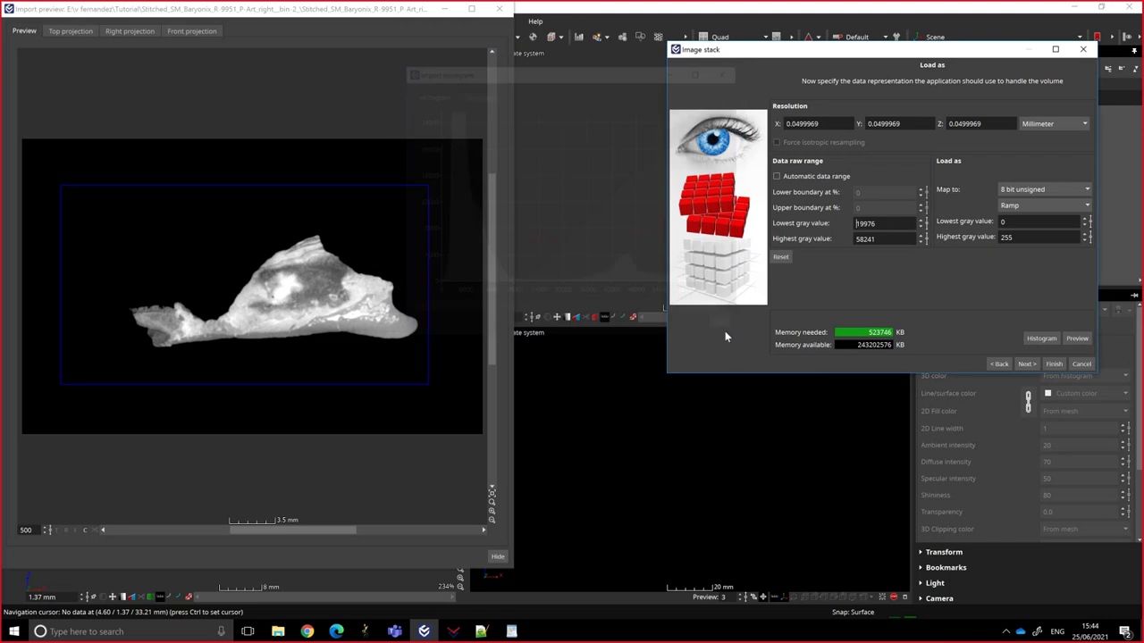
Finish importing the stack as Volume 1 and show its voxel transfer-function histogram.
left_click(1053, 365)
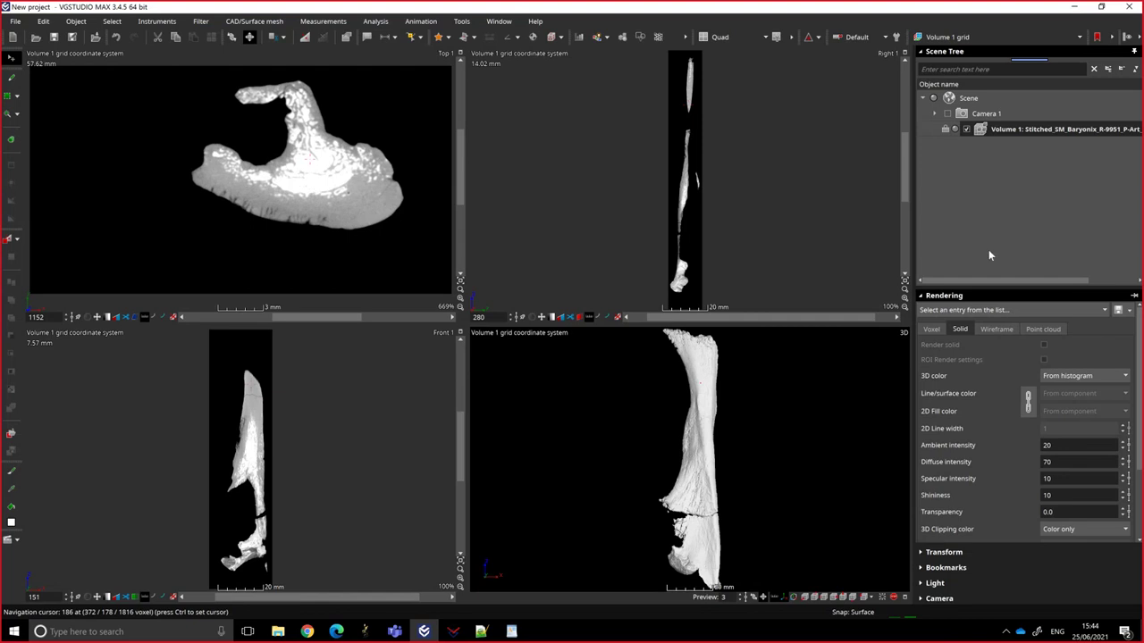
left_click(931, 330)
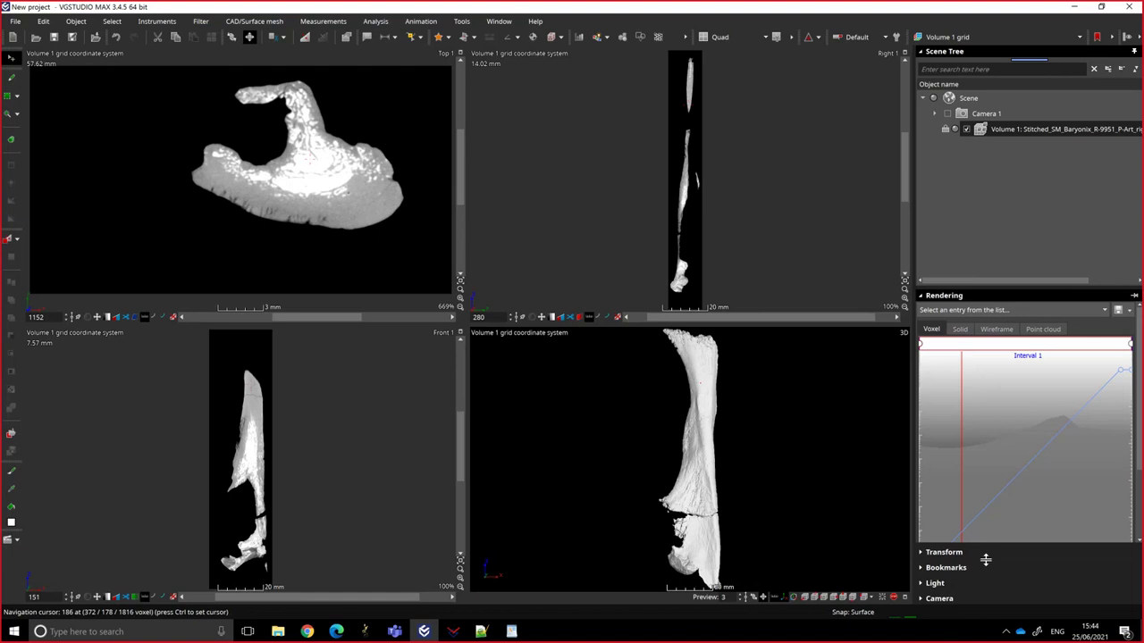
Save the project as my data.vgl in Tutorial, declining to copy the referenced CT data.
left_click(16, 22)
left_click(43, 84)
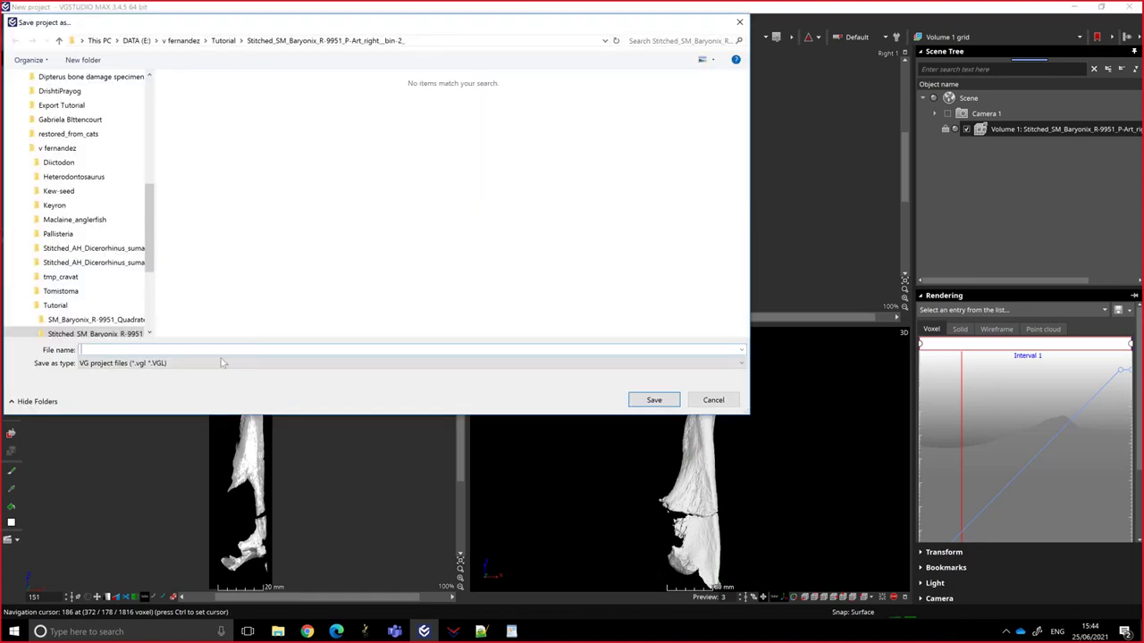
left_click(223, 41)
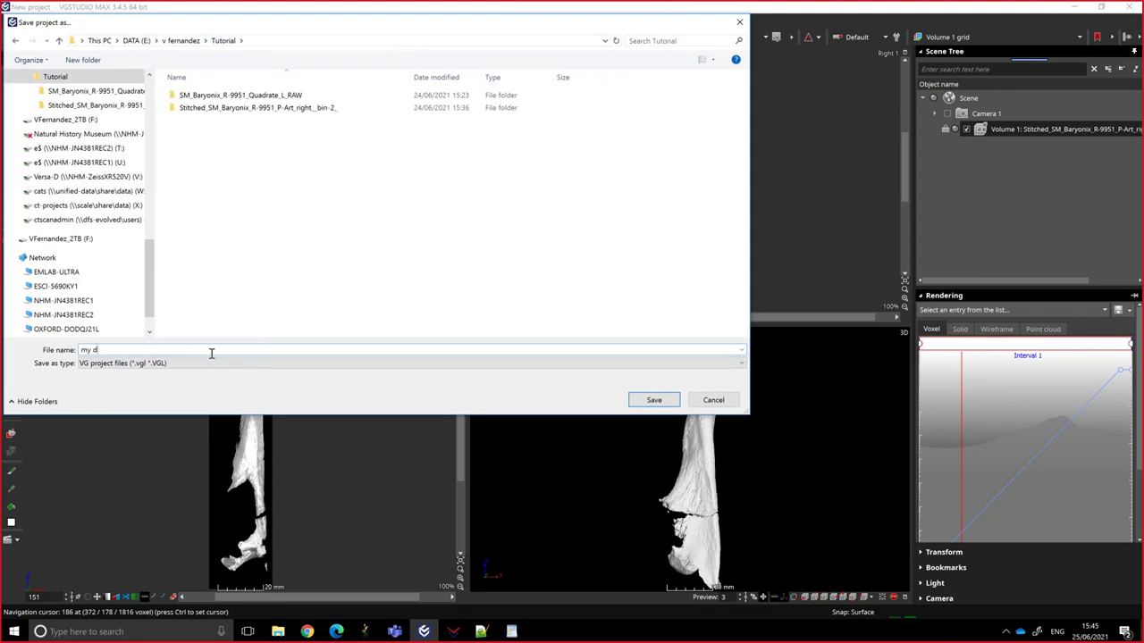
left_click(653, 400)
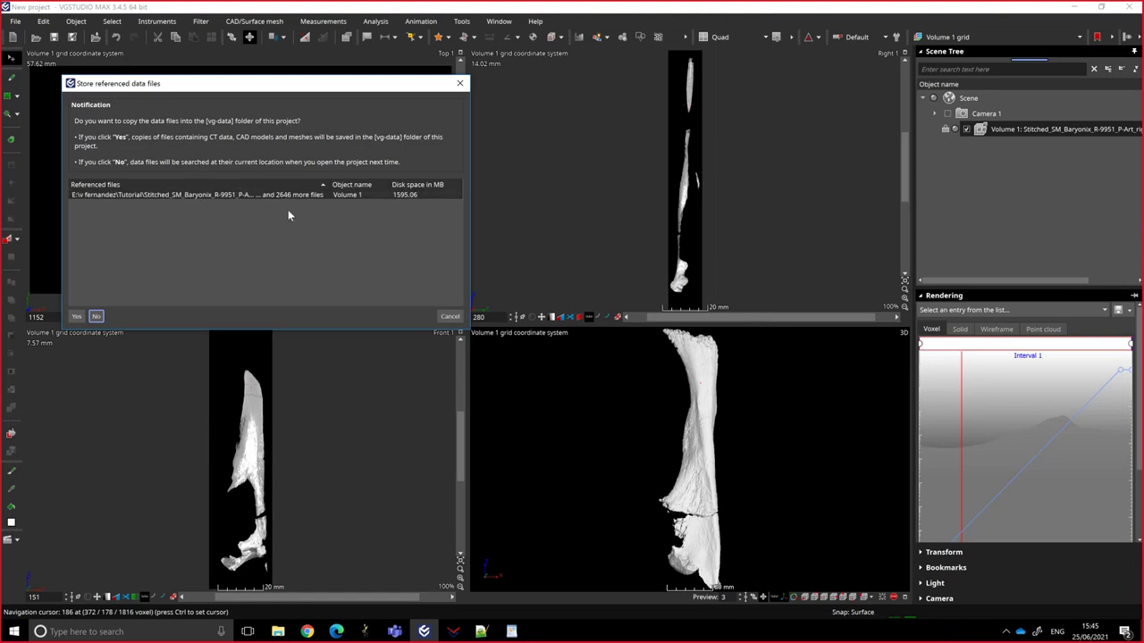
left_click(95, 317)
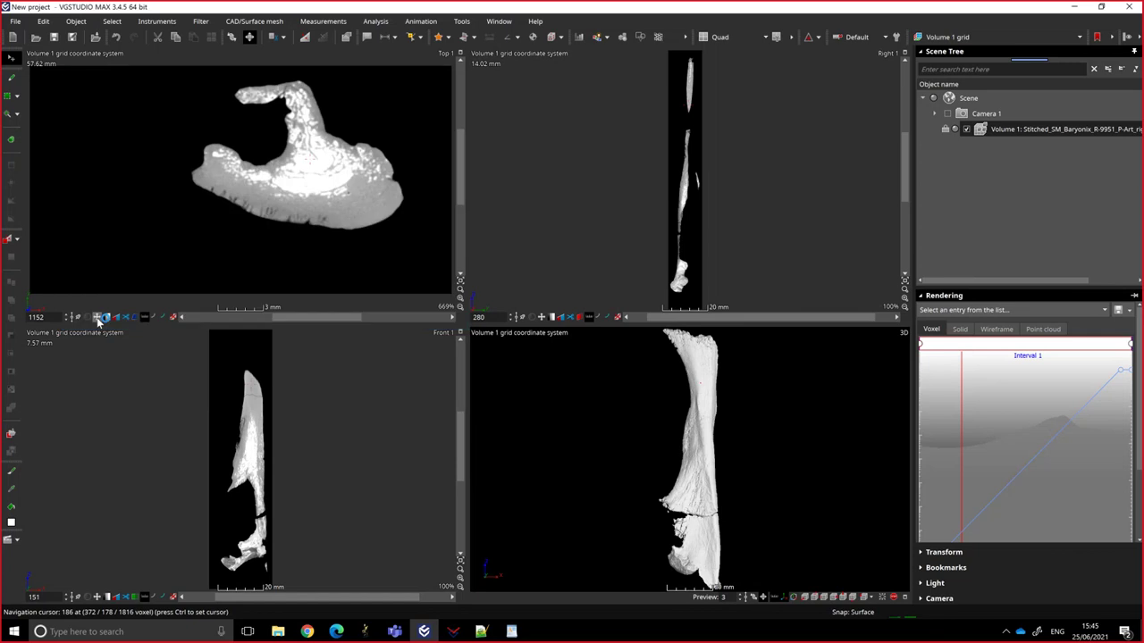
Check that my data.vgl and the [vg-project] my data folder are in Tutorial.
left_click(278, 631)
left_click_drag(890, 274, 669, 89)
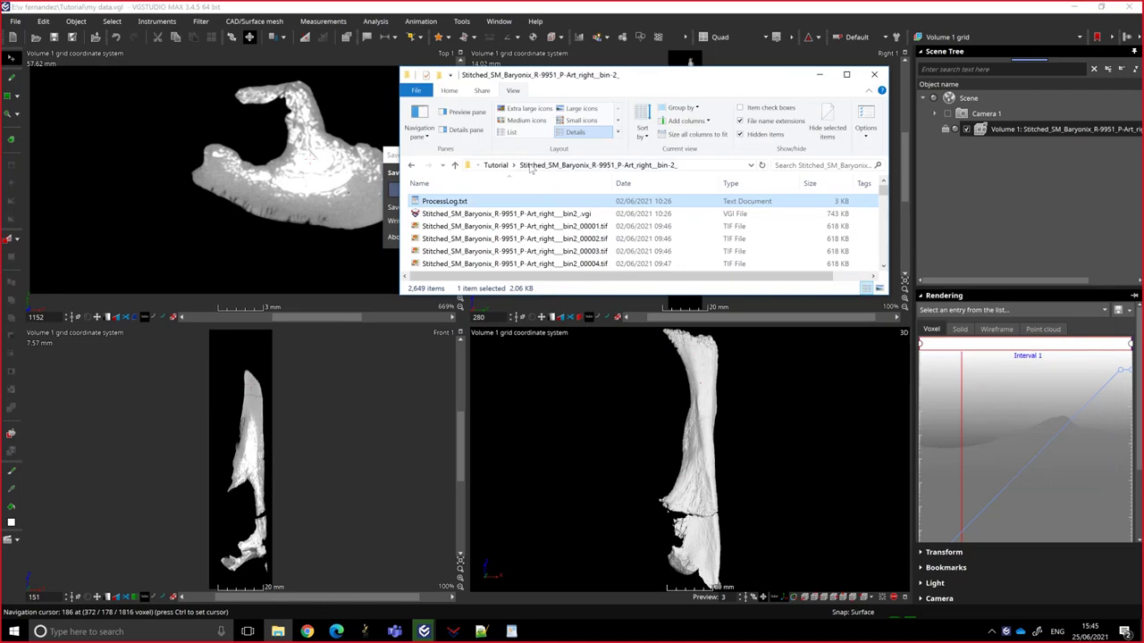
left_click(496, 165)
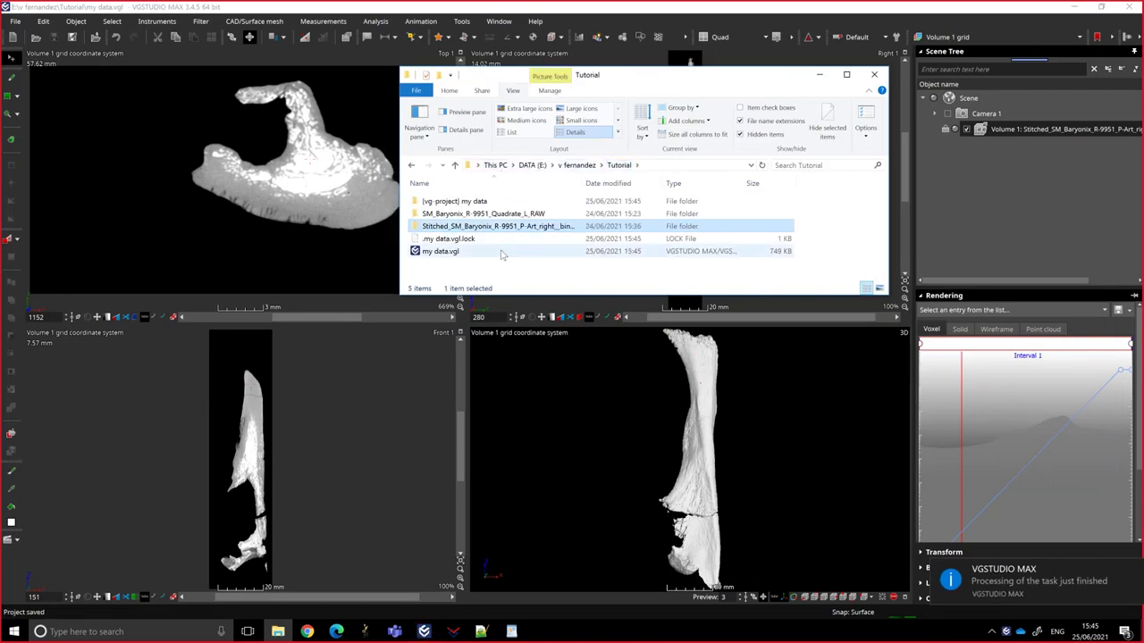
left_click(440, 251)
left_click(451, 202)
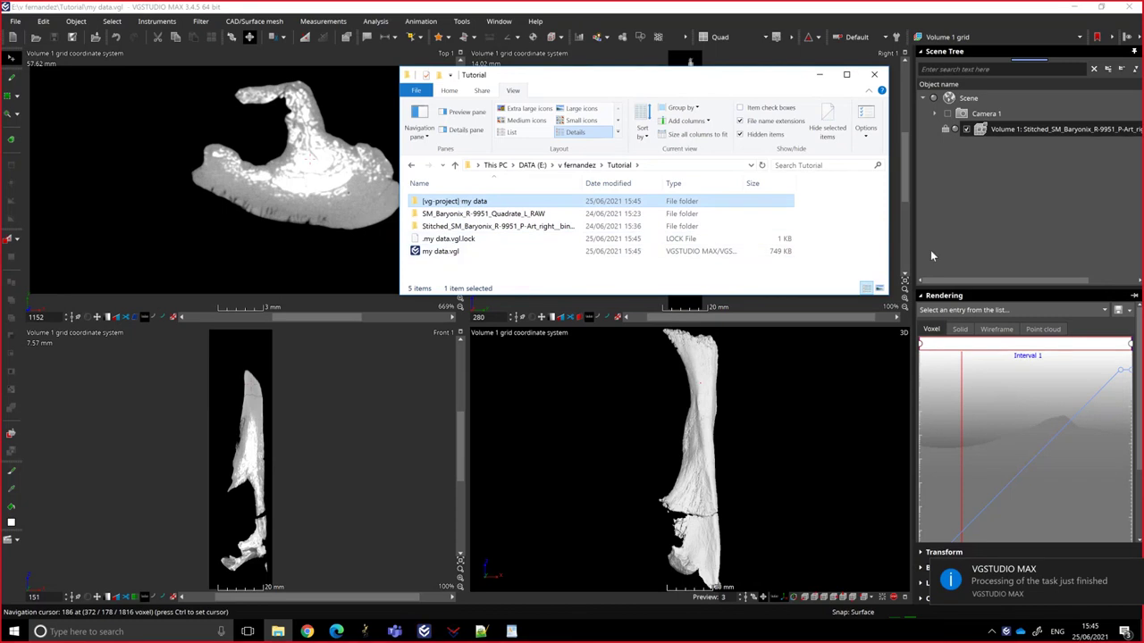
left_click(18, 22)
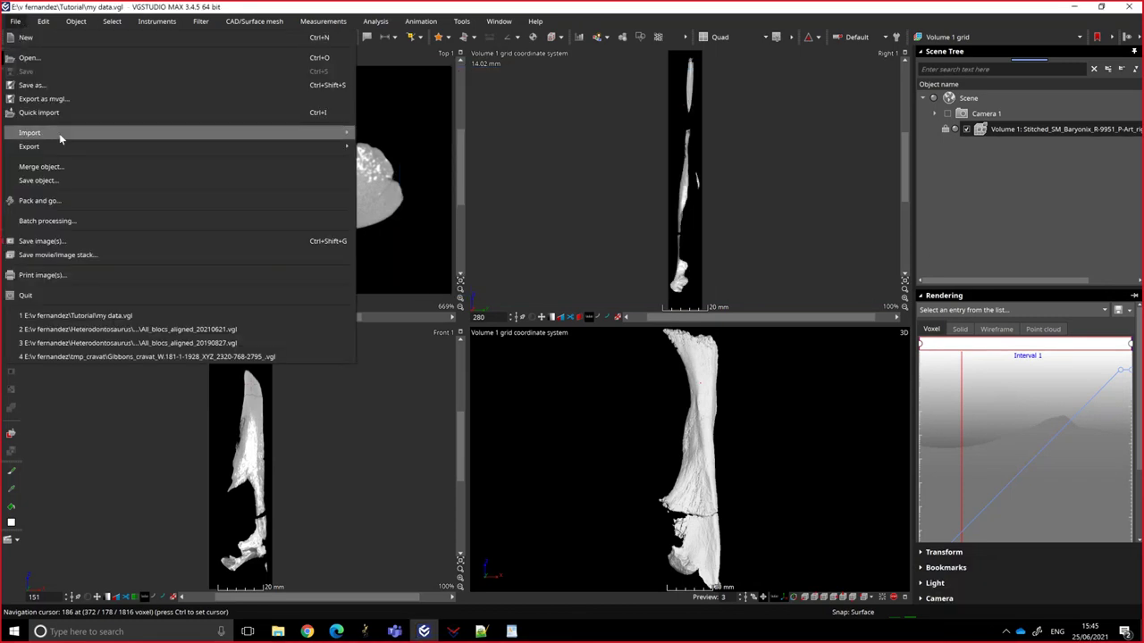
mouse_move(65, 132)
left_click(420, 174)
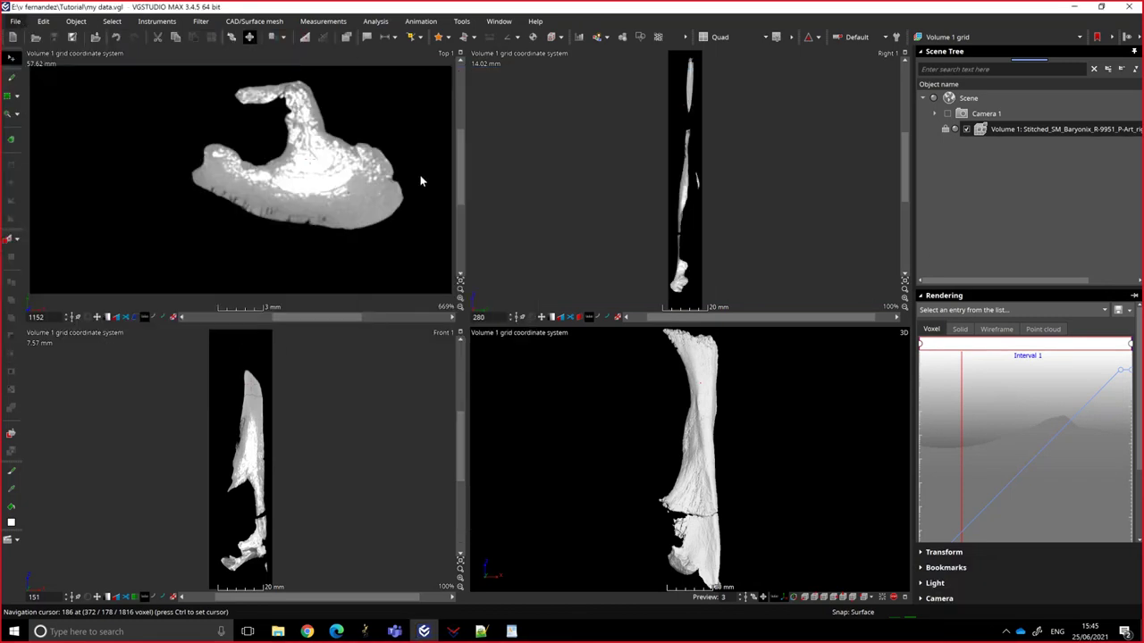
left_click(767, 448)
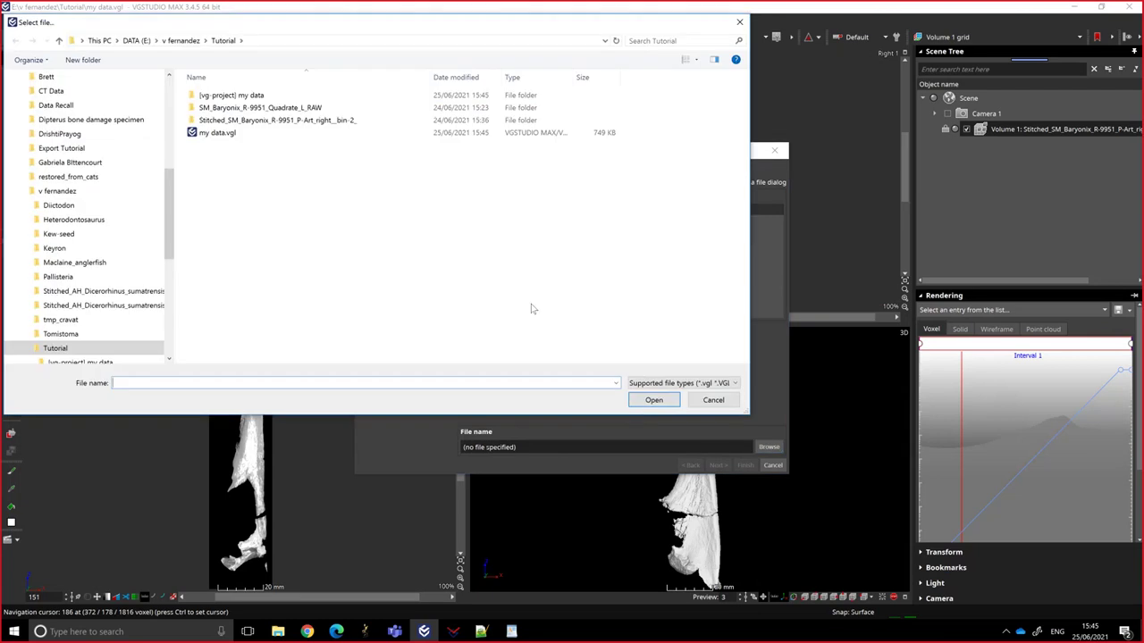
left_click(217, 132)
left_click(653, 400)
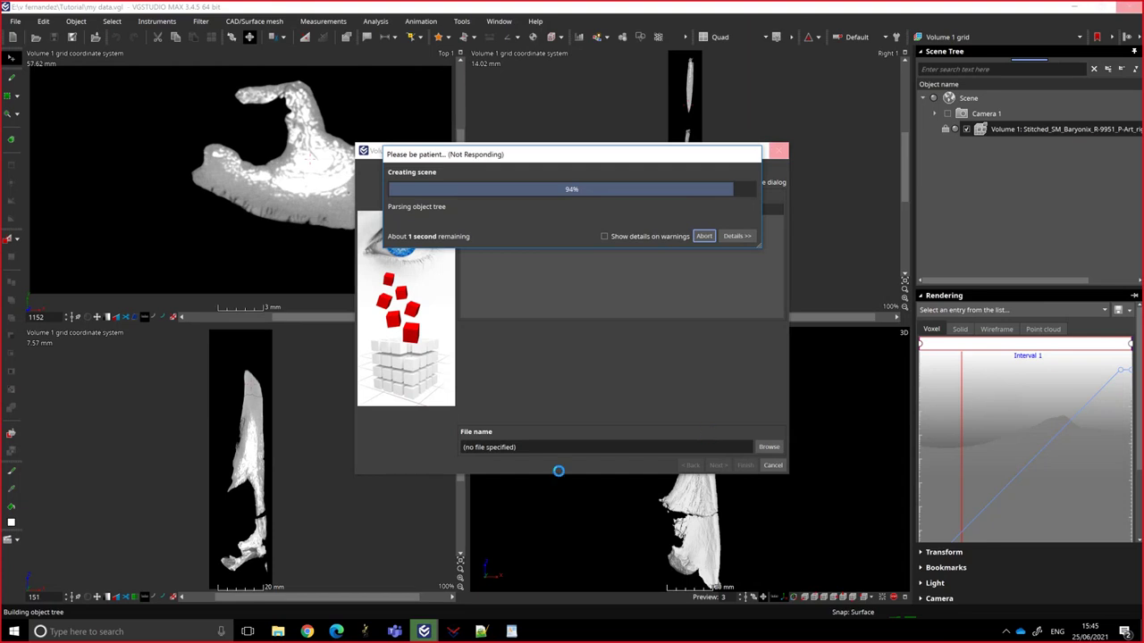
left_click(278, 632)
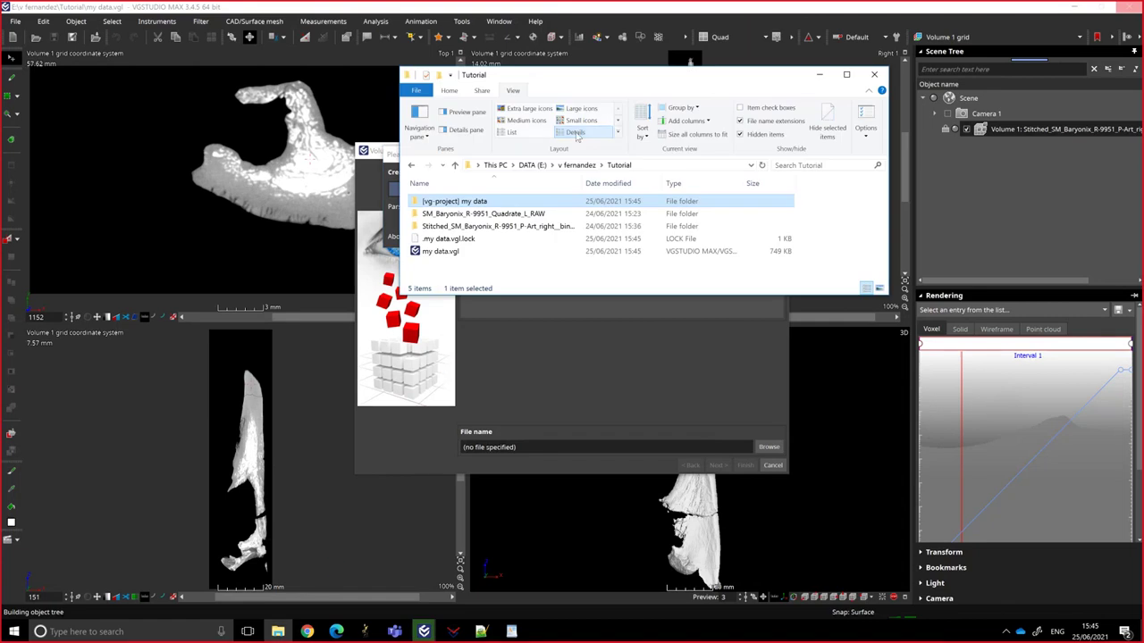
double_click(463, 201)
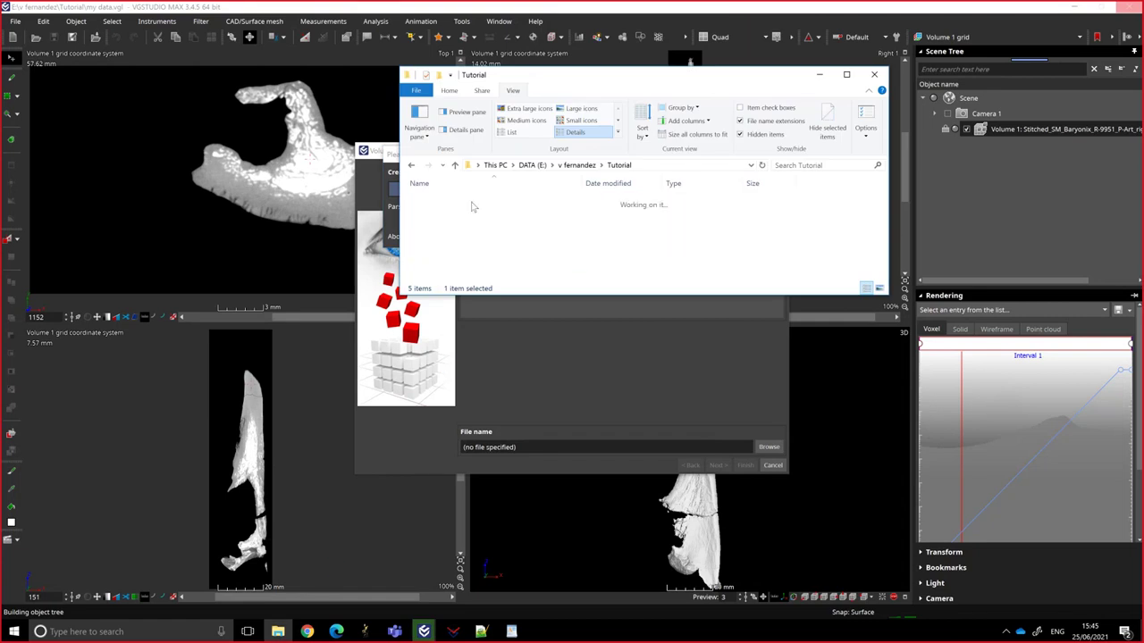
left_click(819, 75)
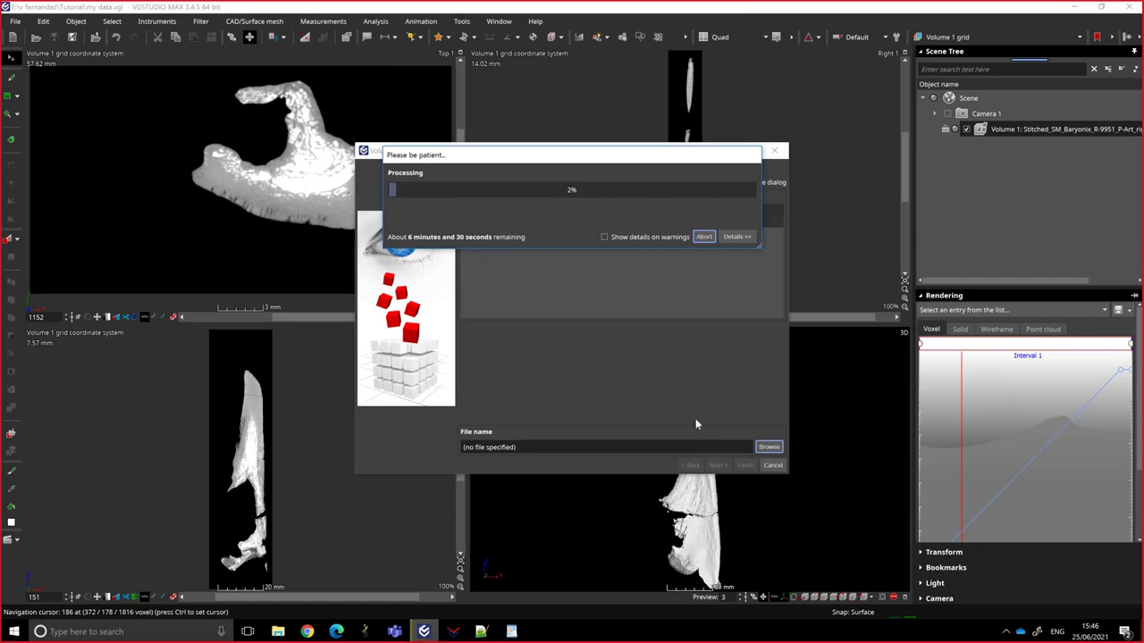
left_click(702, 237)
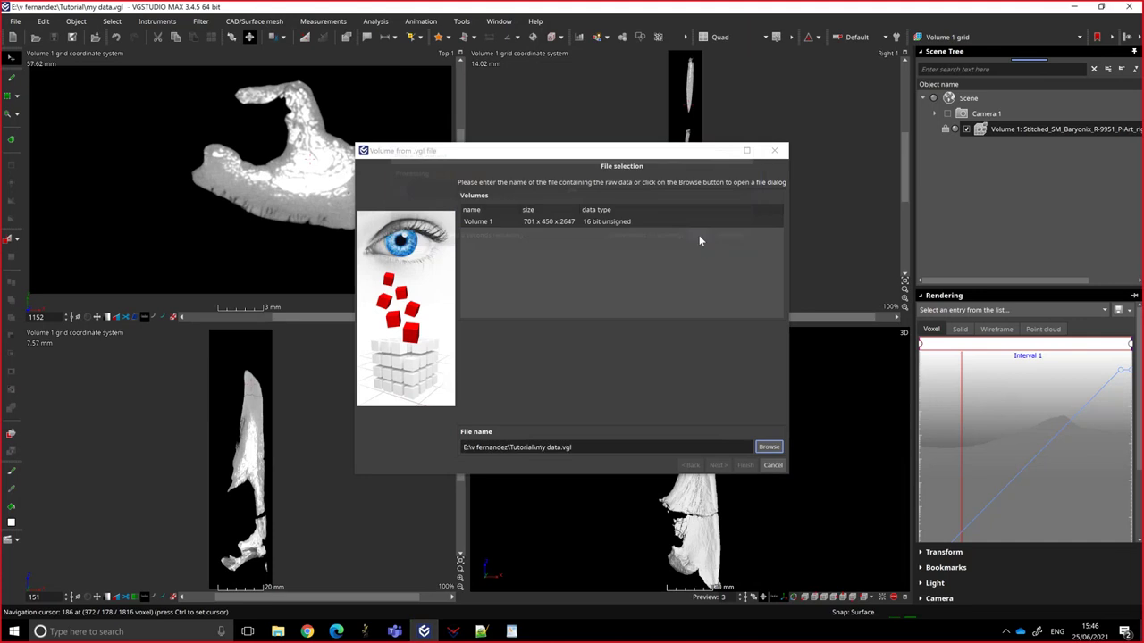
Cancel the .vgl volume import and locate my data.vgl in the Tutorial folder.
left_click(770, 467)
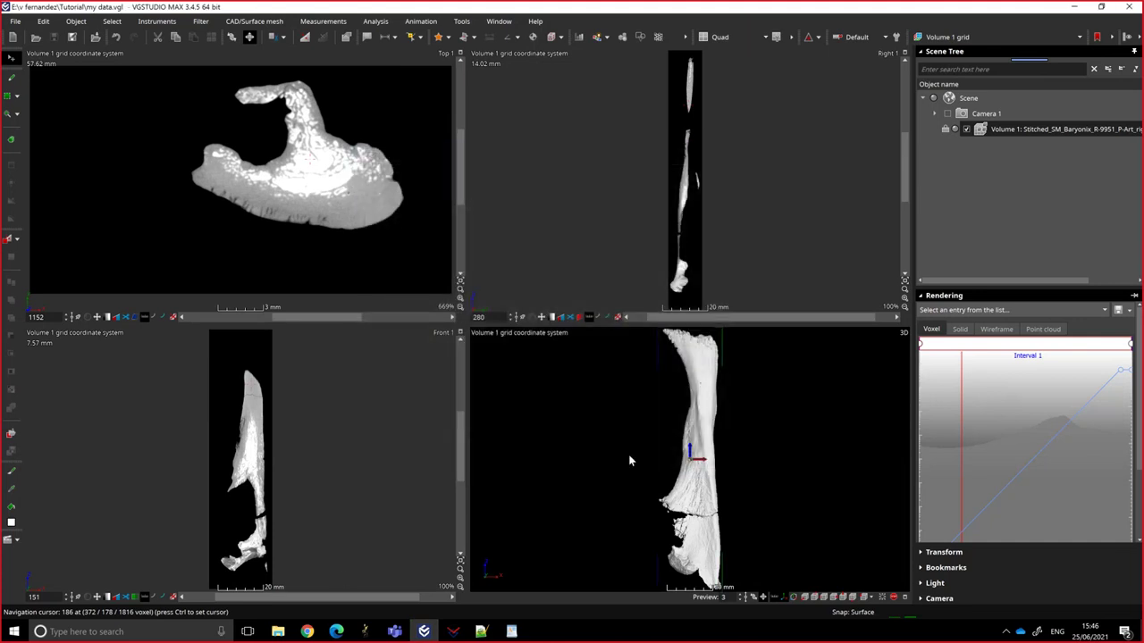
left_click(278, 632)
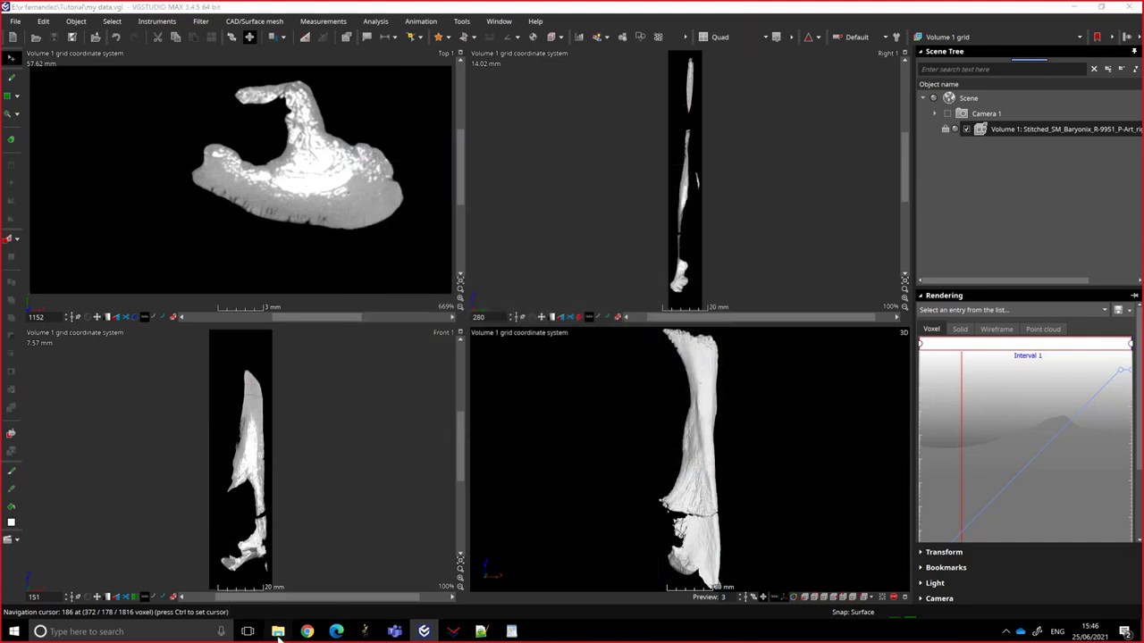
left_click(619, 166)
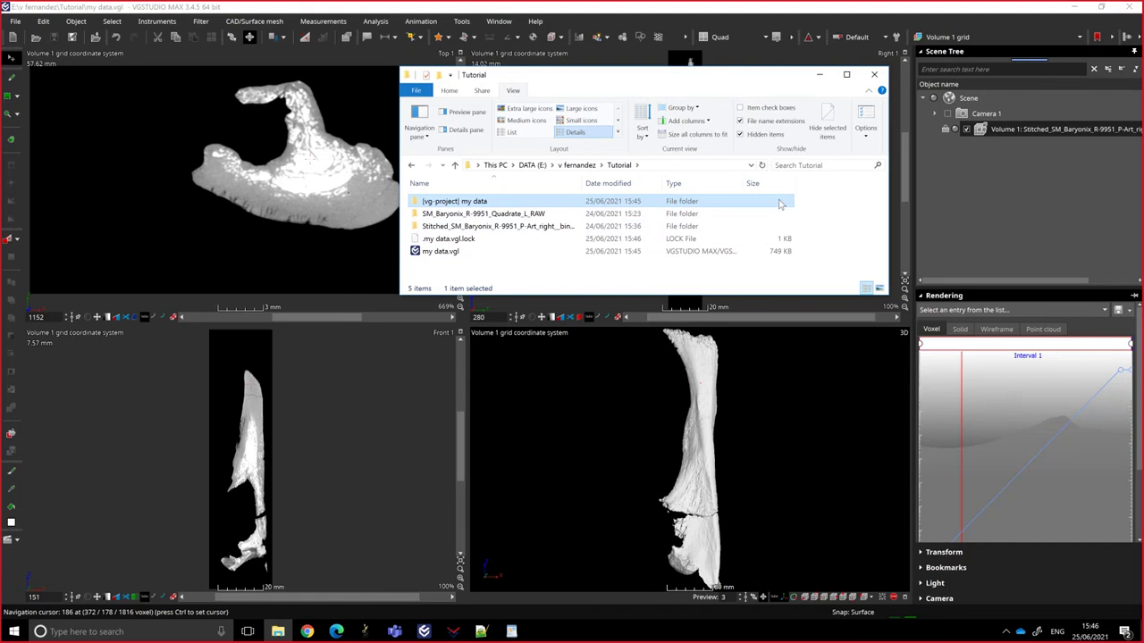
left_click(478, 255)
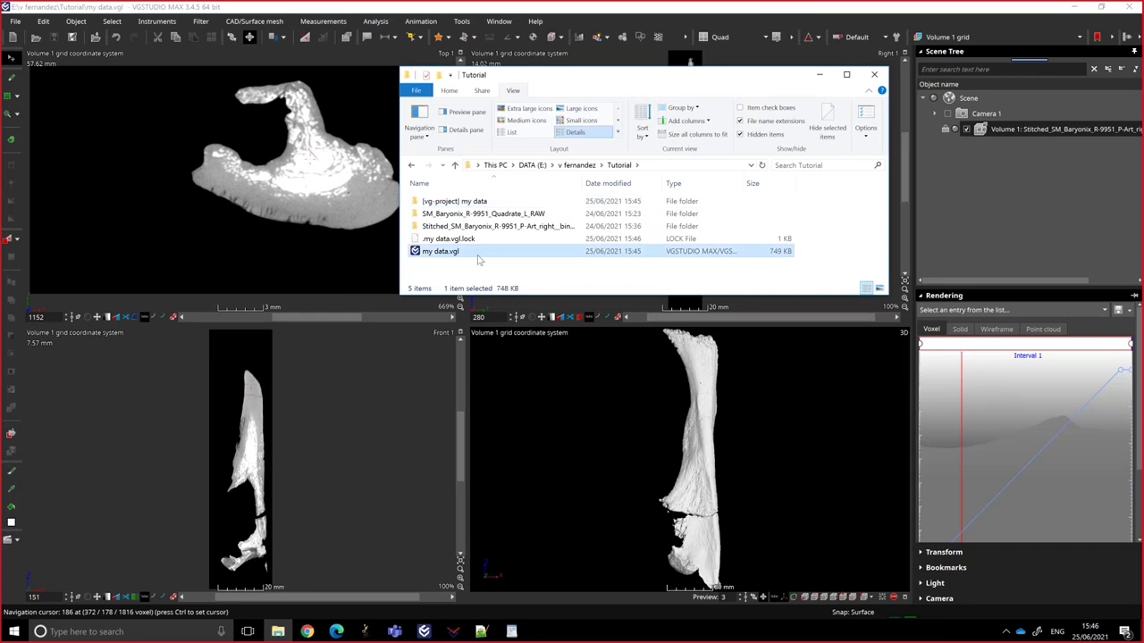
Open the my data.vgl project through File > Open.
left_click(15, 20)
left_click(27, 58)
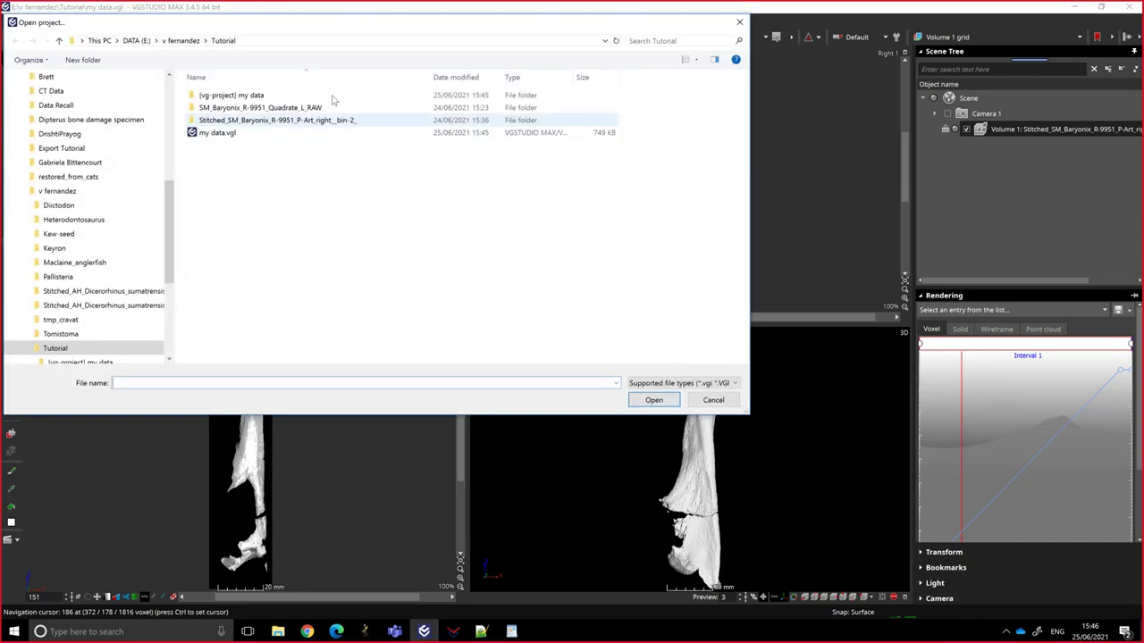
left_click(217, 134)
left_click(652, 399)
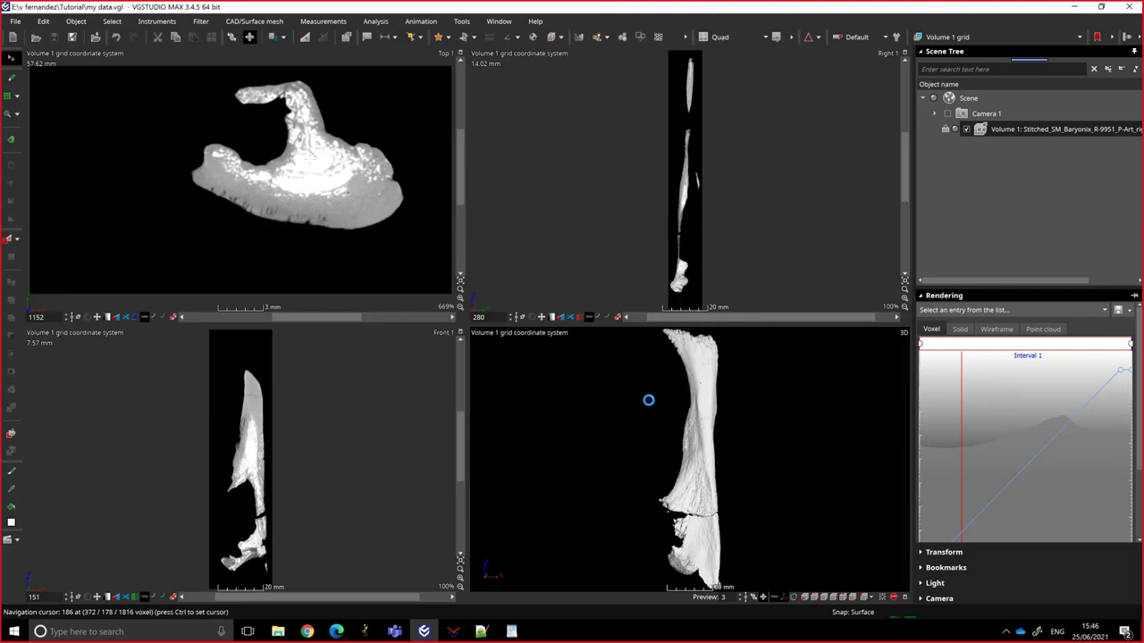